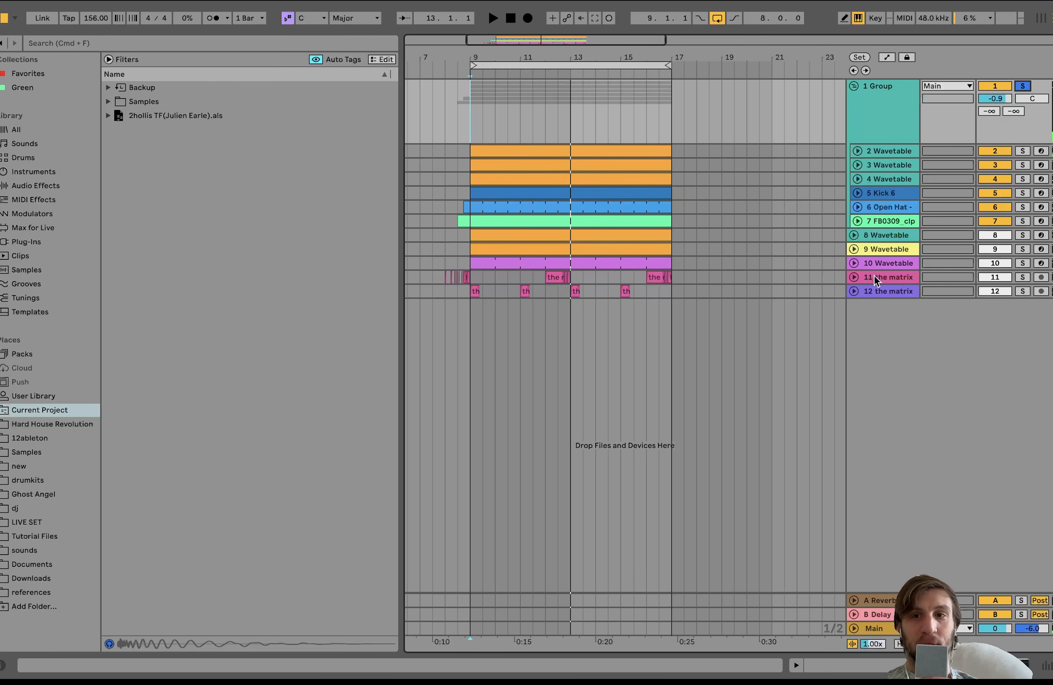
Play the loop with the group's Saturator bypassed and with it enabled to compare the sound.
double_click(861, 136)
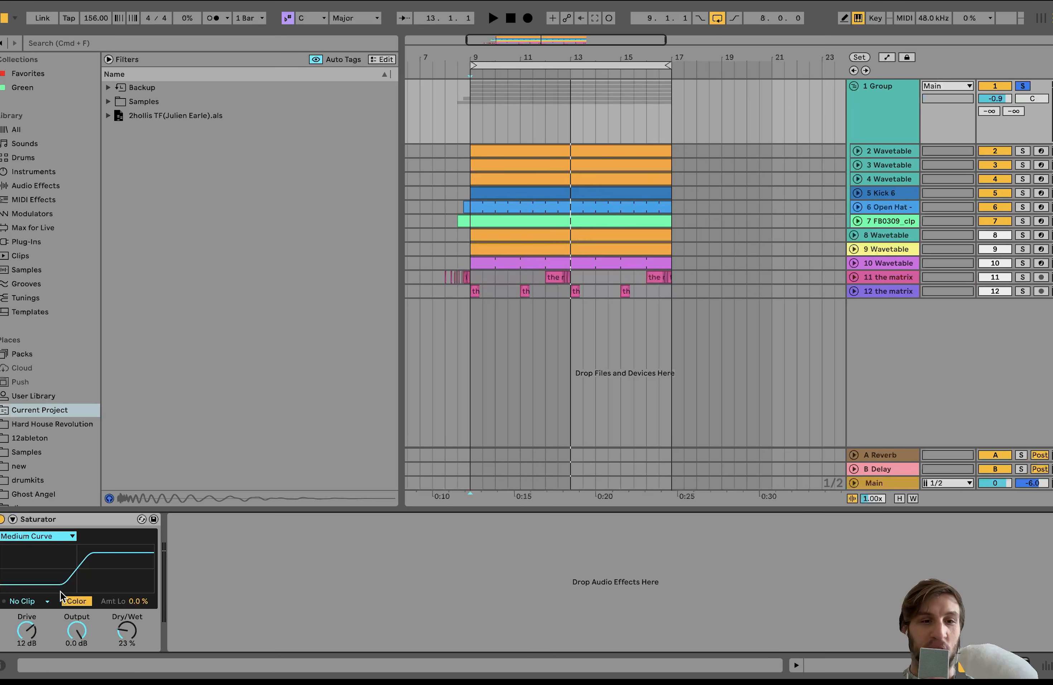
left_click(2, 519)
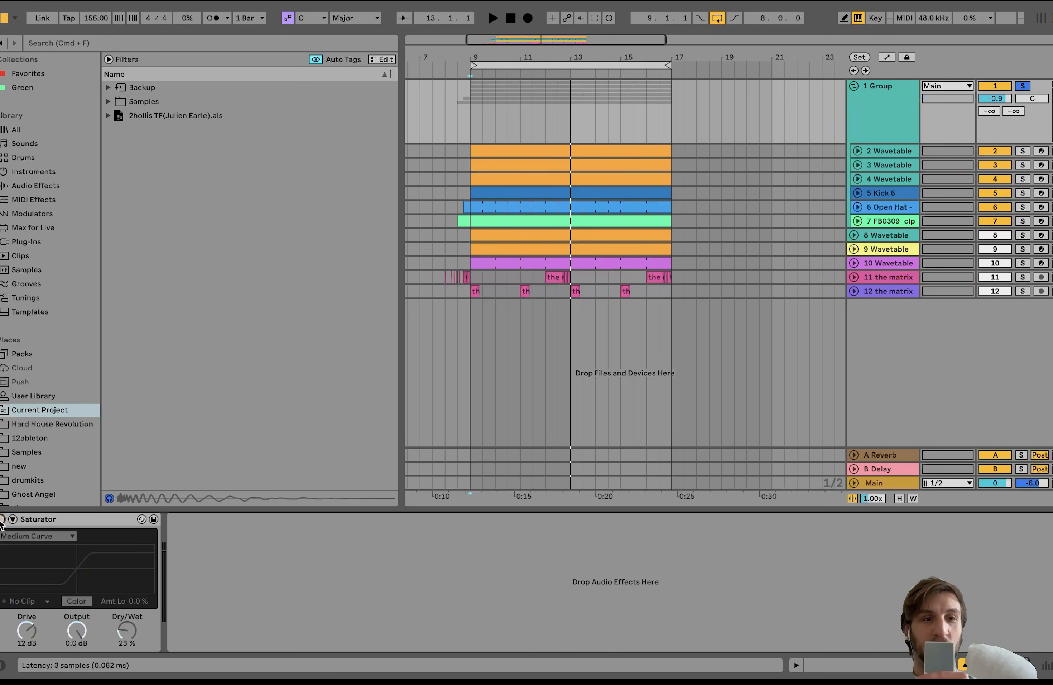
key("space")
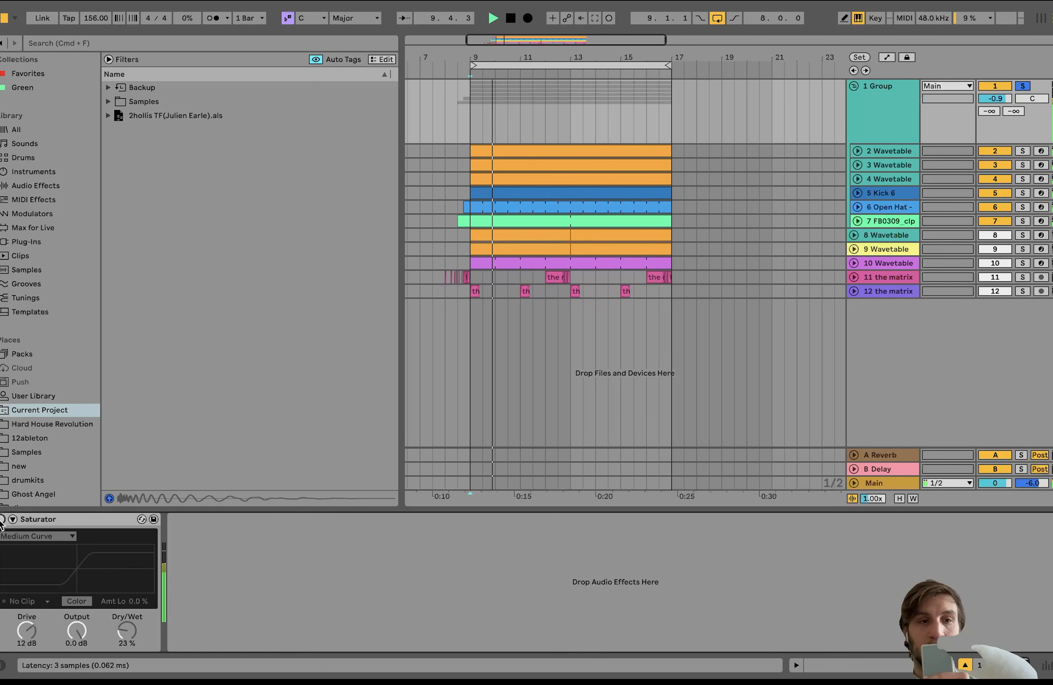
left_click(2, 519)
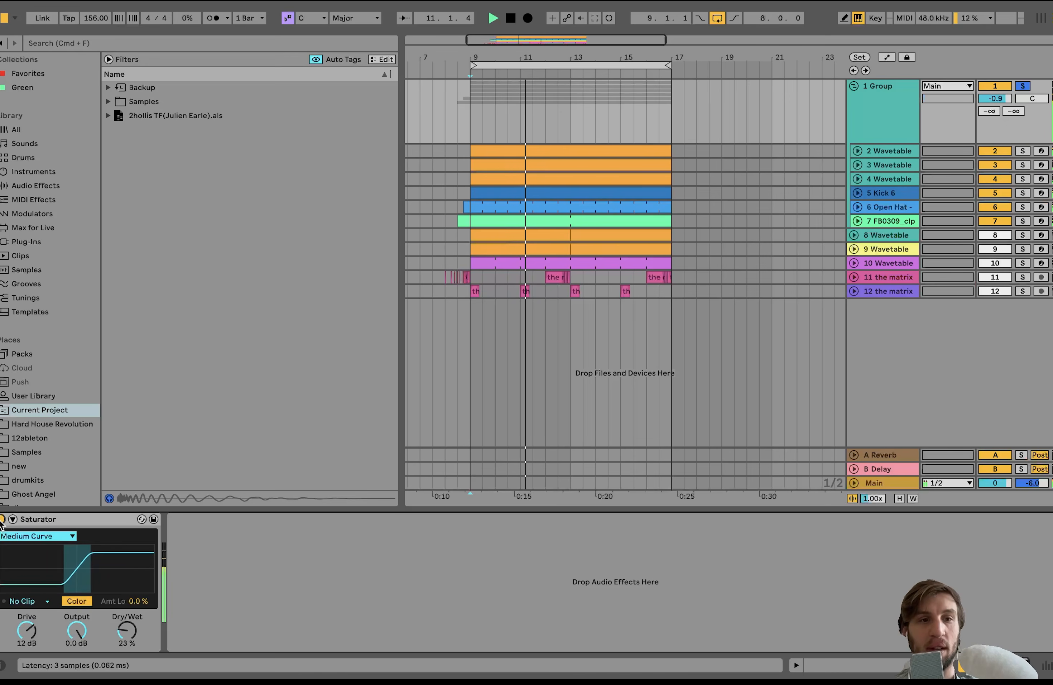
key("space")
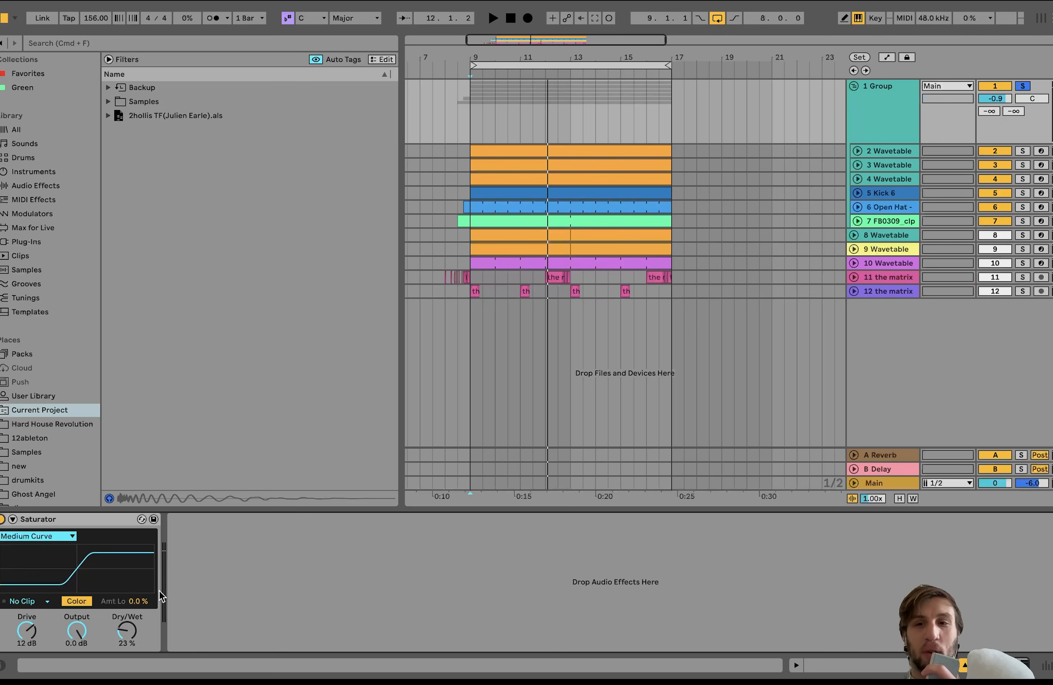
Examine the Main track's Saturator and Limiter during playback, briefly toggling the group's solo off and on.
left_click(873, 483)
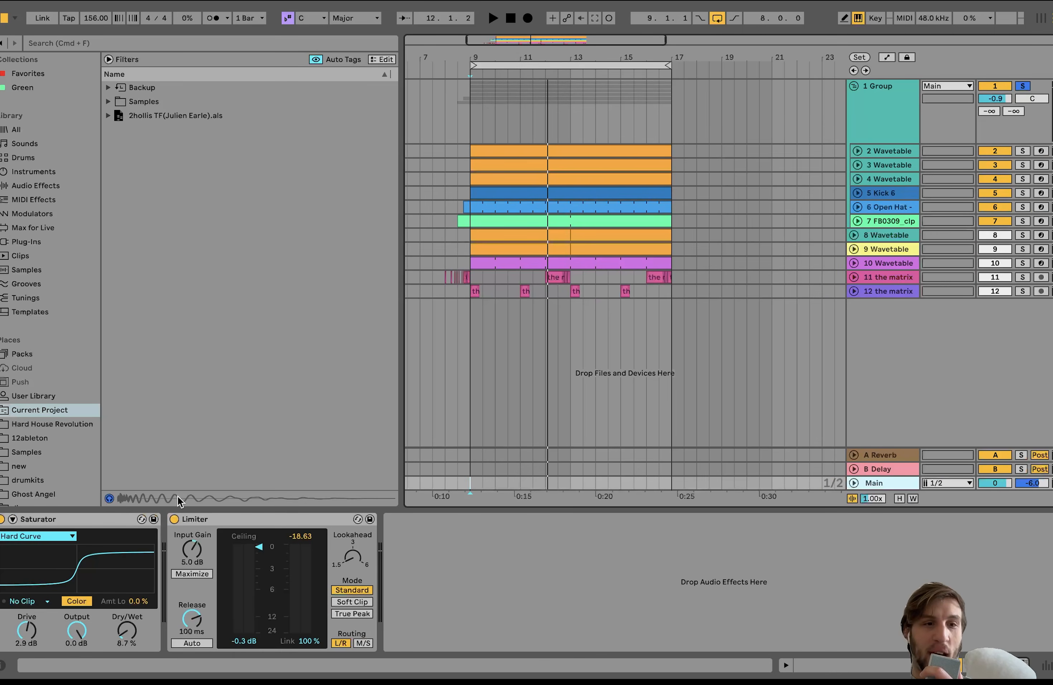
key("space")
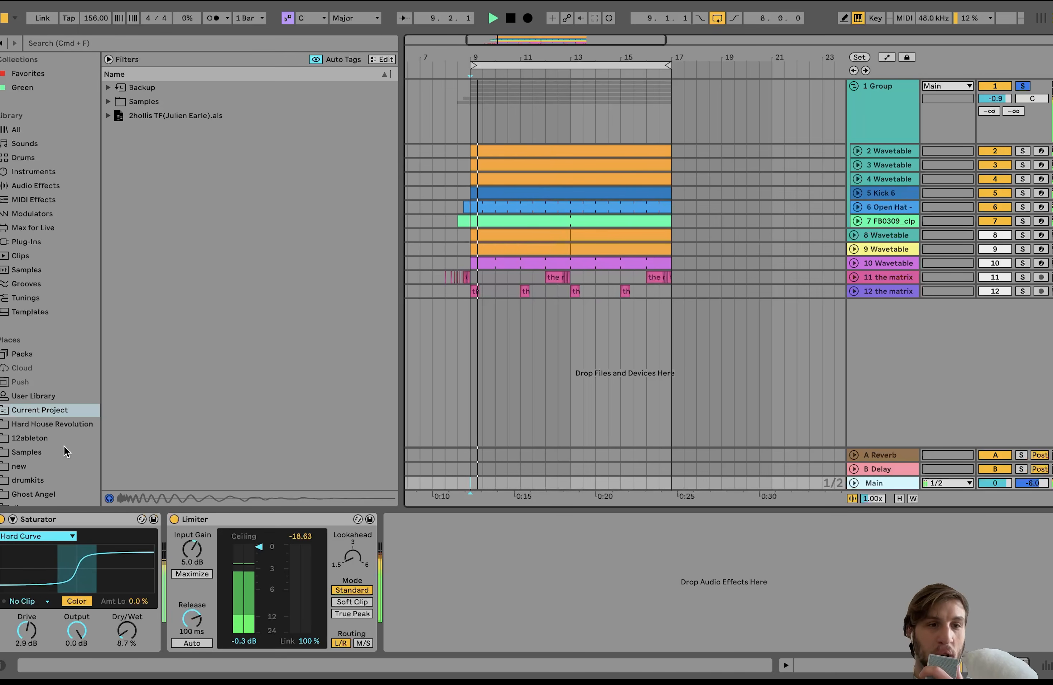
left_click(1023, 86)
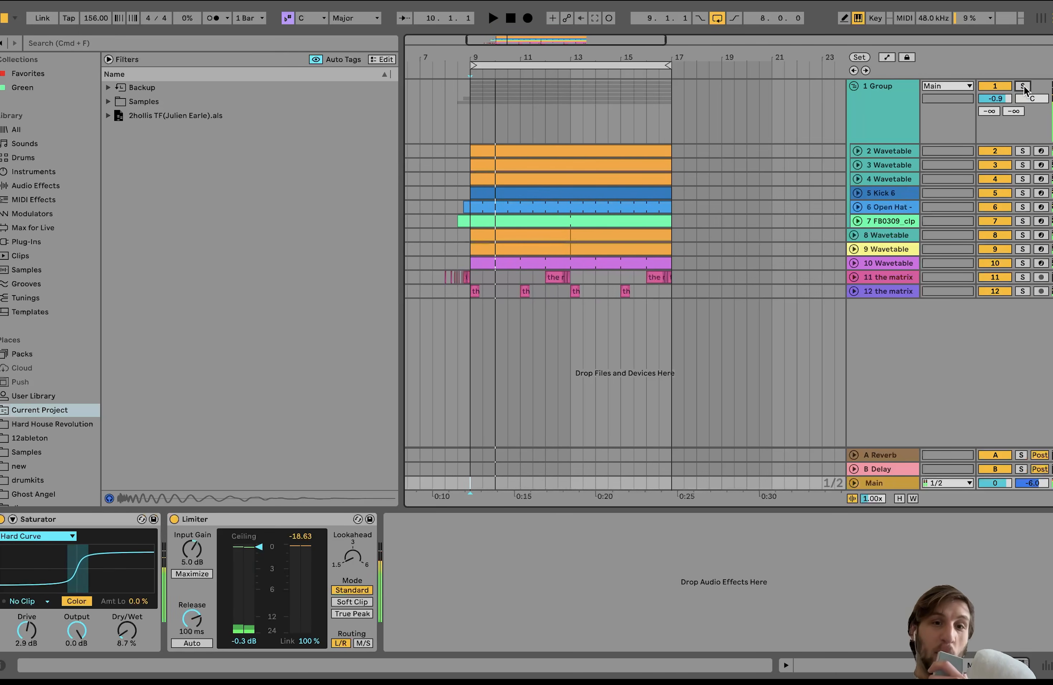
left_click(1023, 86)
left_click(878, 484)
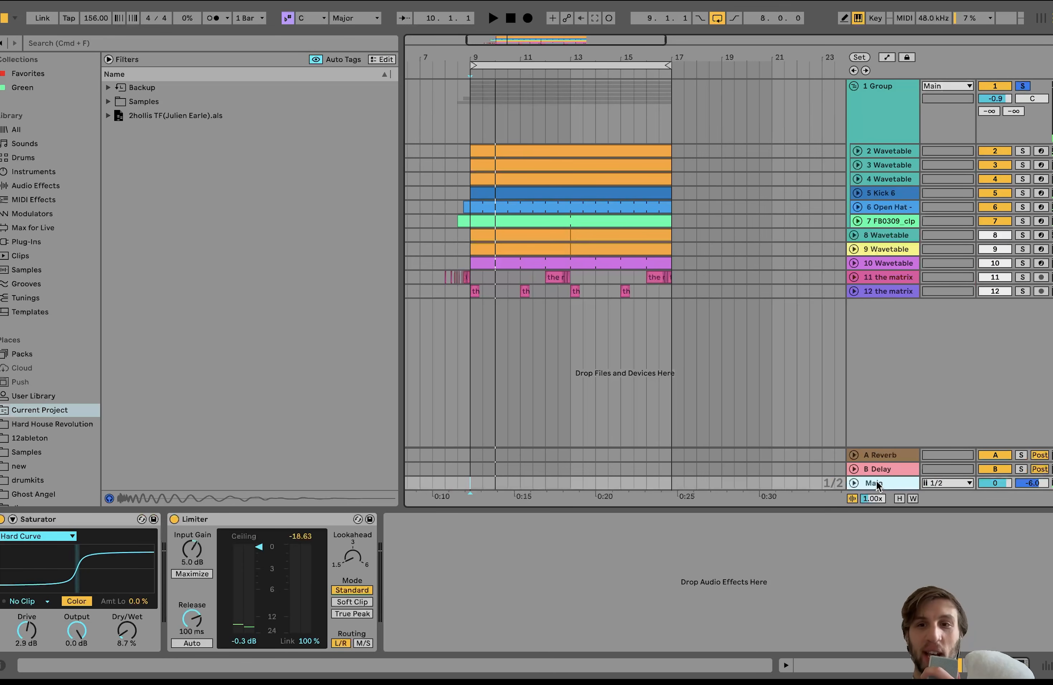
Solo Wavetable tracks 2, 3 and 4 together, unfold them in the arrangement and play the loop.
left_click(875, 98)
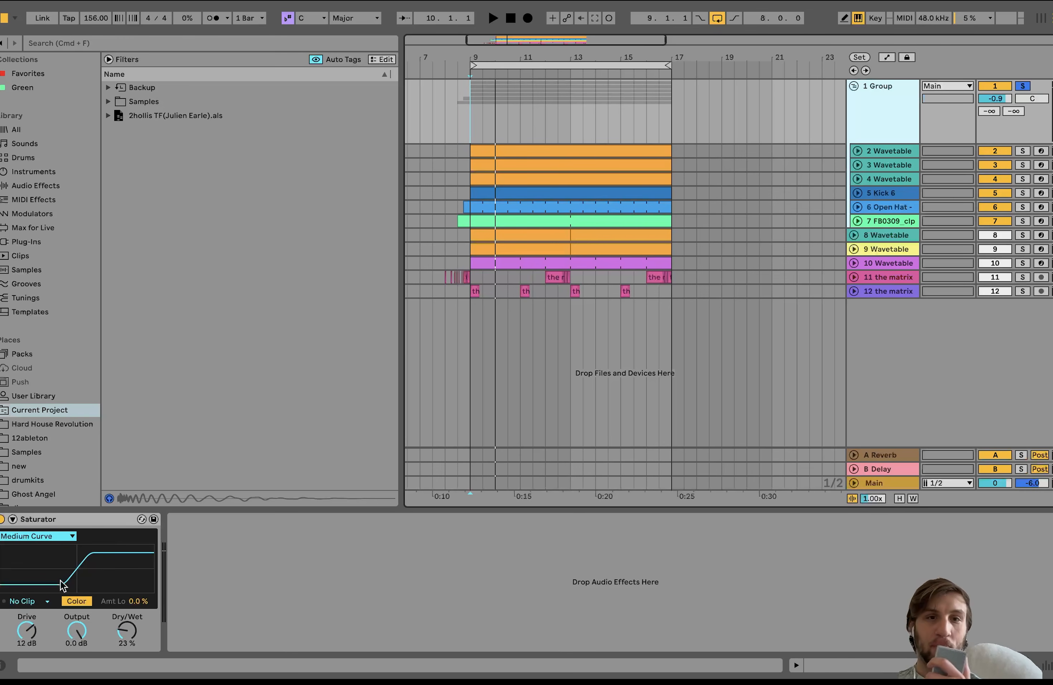
left_click(908, 156)
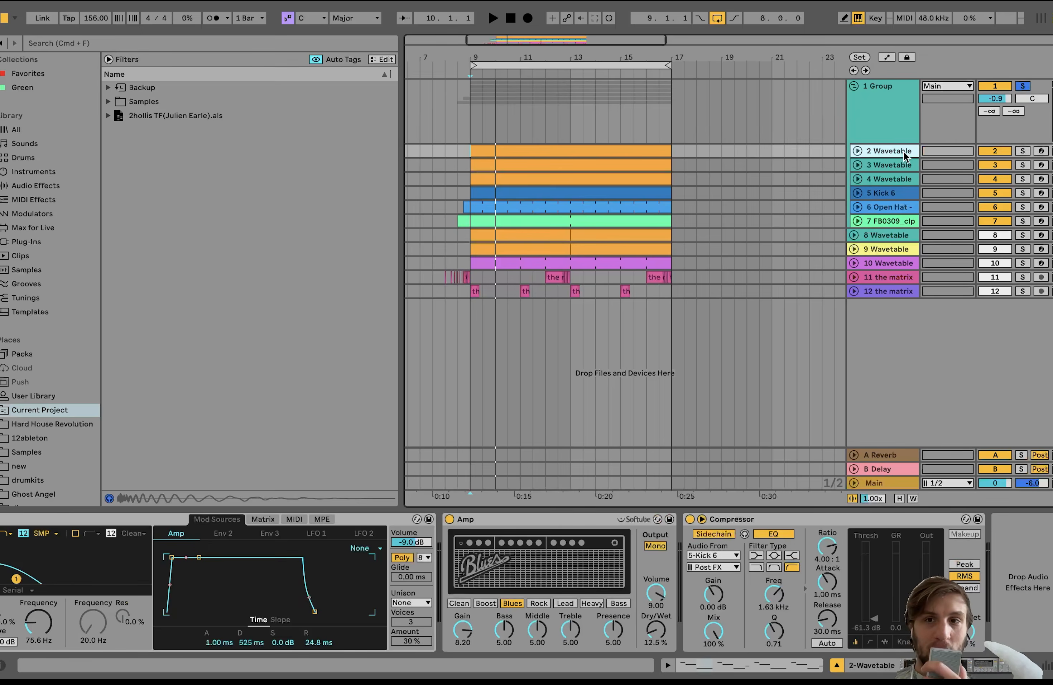
left_click(899, 183)
left_click(1023, 151)
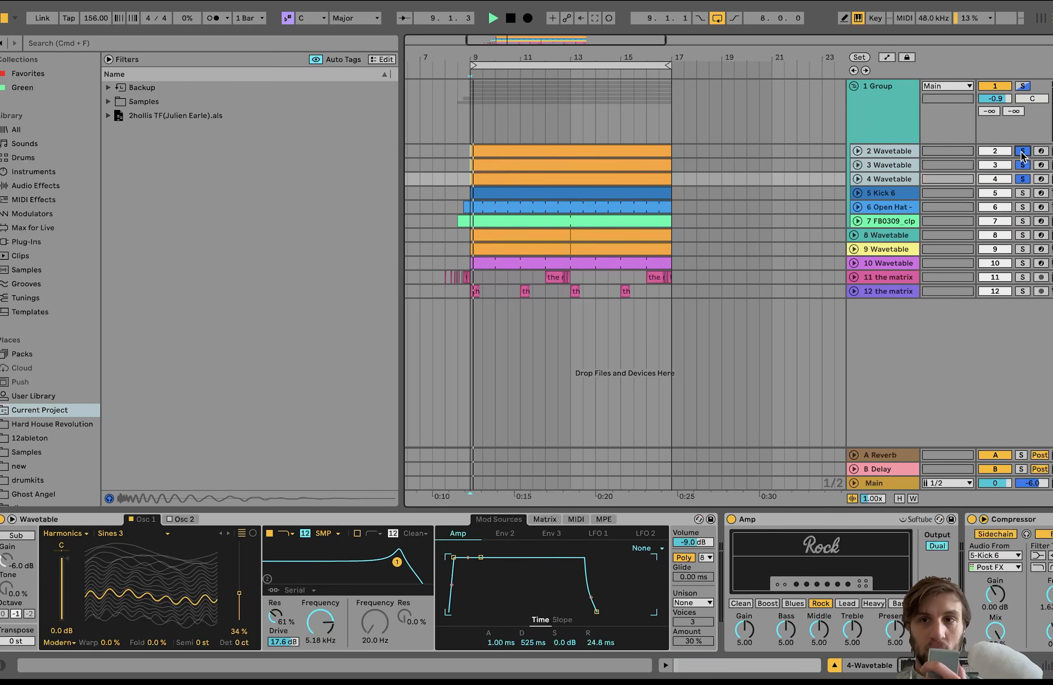
left_click(858, 151)
key("space")
Examine the MIDI notes in the track 2 Wavetable clip during playback and return to the track's devices.
double_click(531, 163)
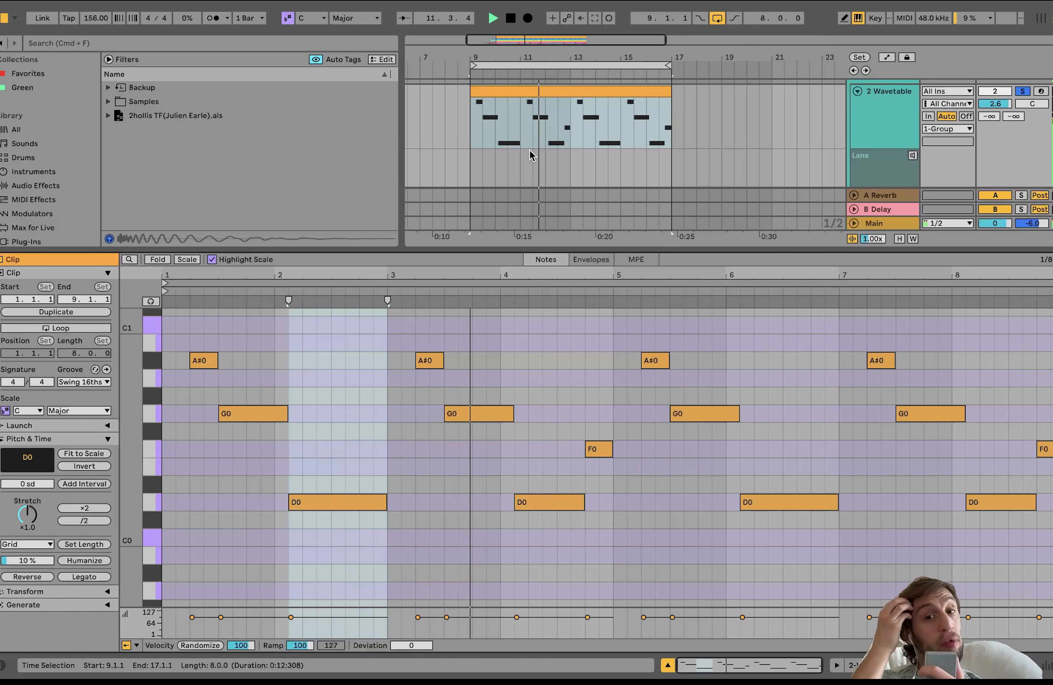
key("space")
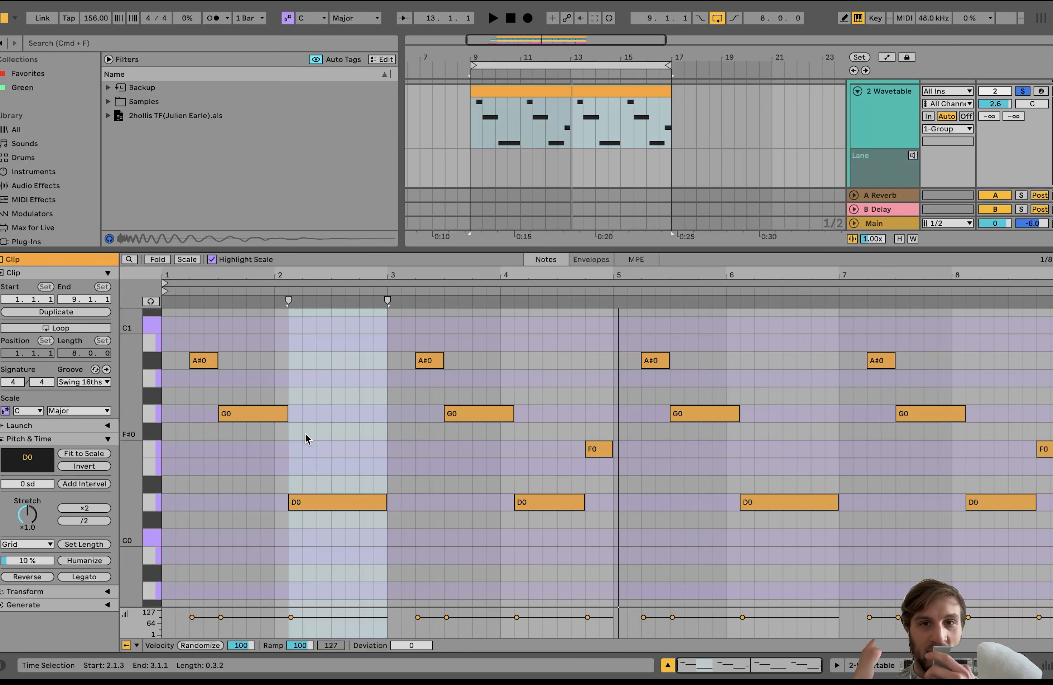
left_click(889, 136)
double_click(889, 130)
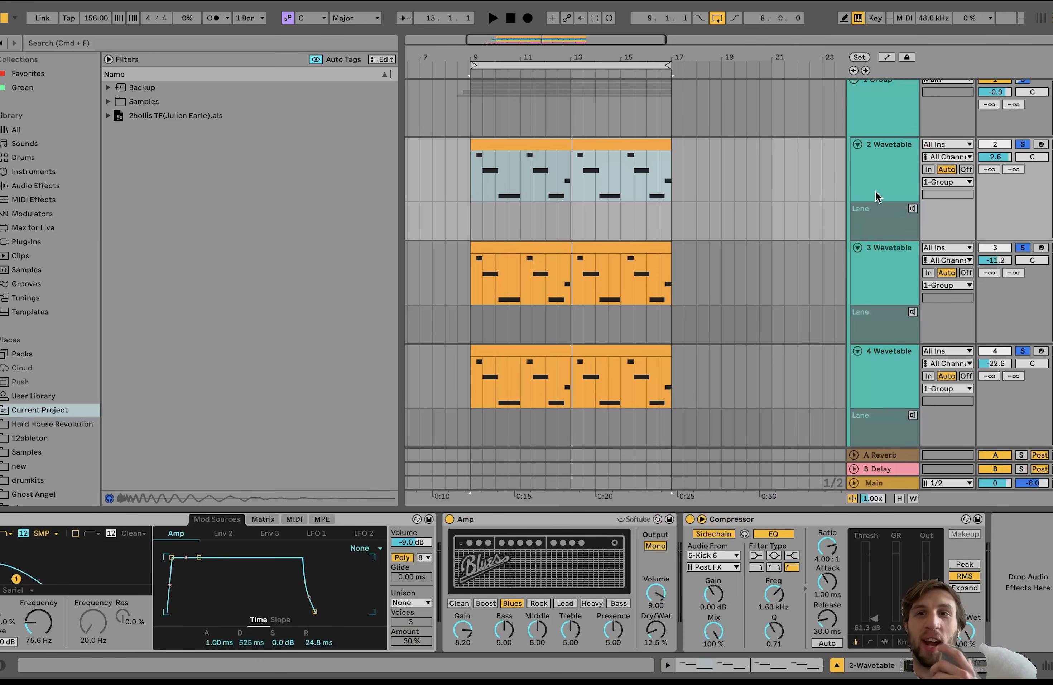
Solo only the track 2 Wavetable and audition it from the loop start.
left_click(874, 168)
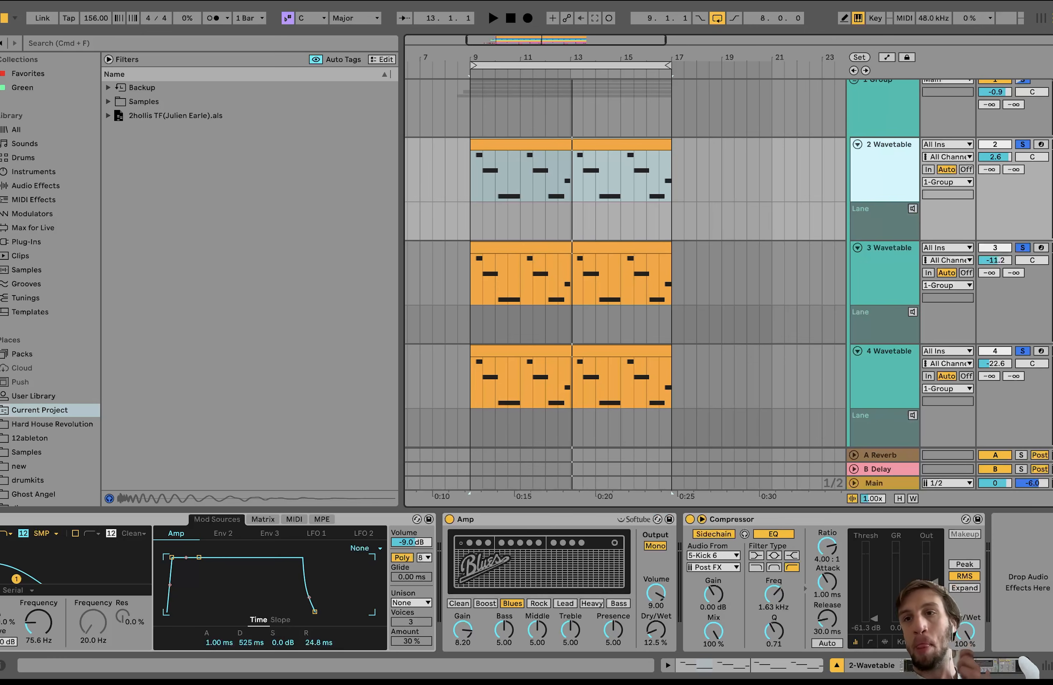
left_click(1023, 145)
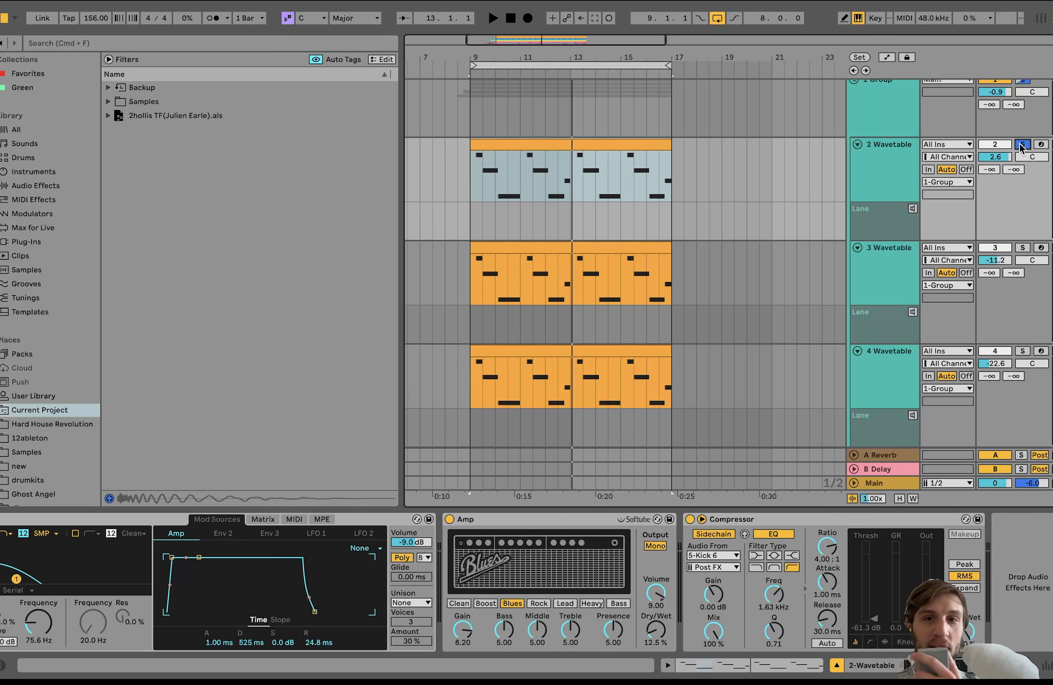
key("space")
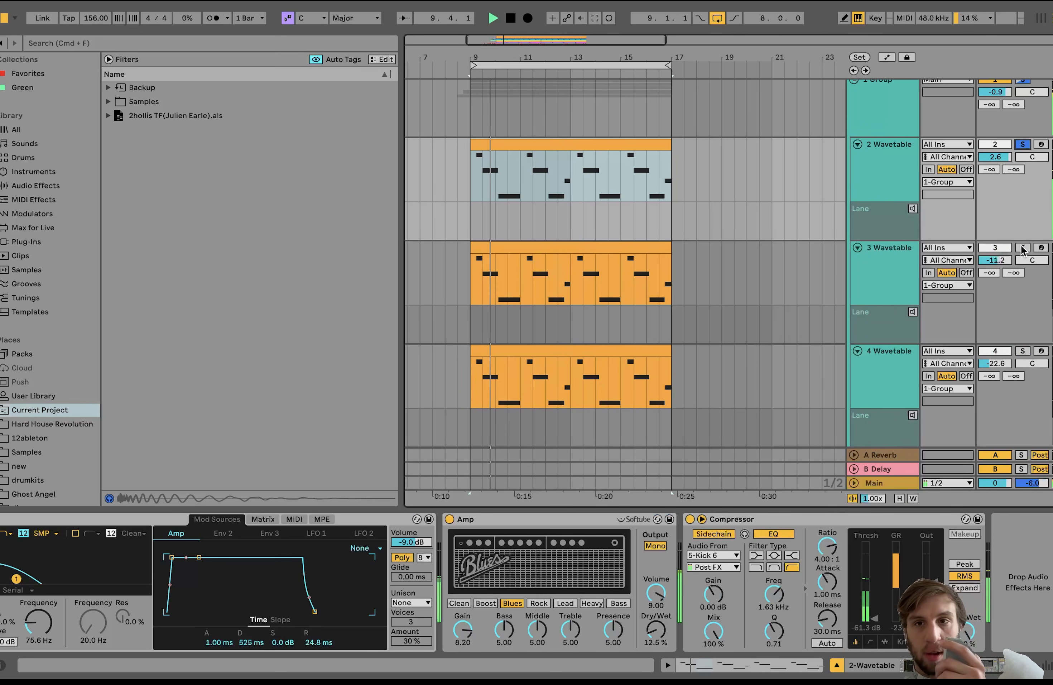
key("space")
Examine both Wavetable oscillators on track 2 and the Amp and Compressor settings in its device chain.
scroll(403, 560, "left", 5)
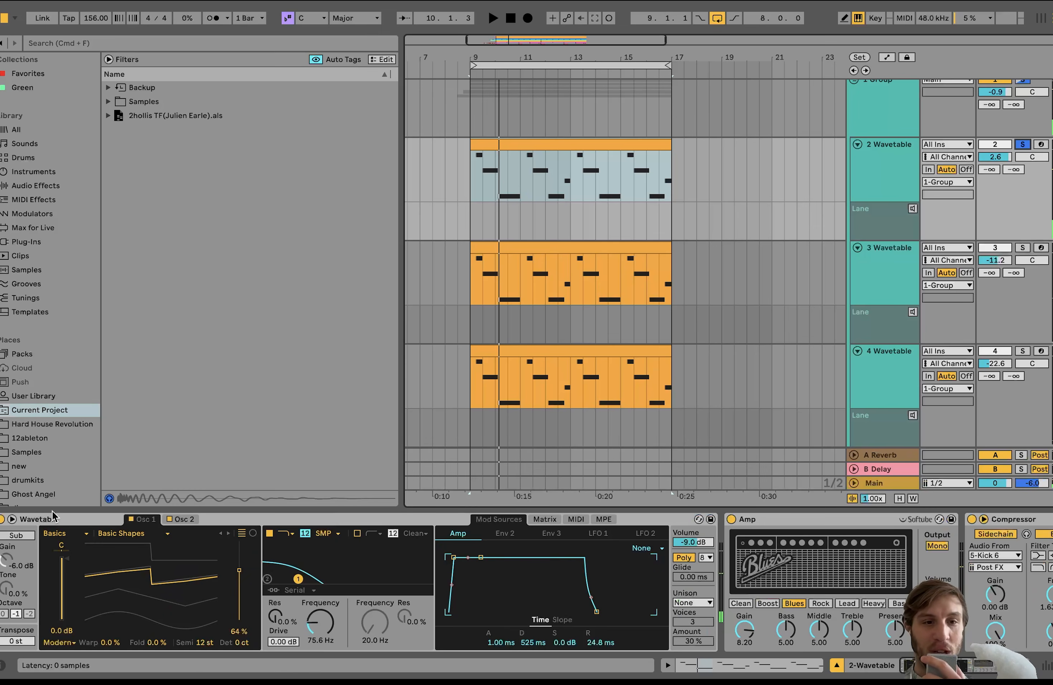
left_click(196, 520)
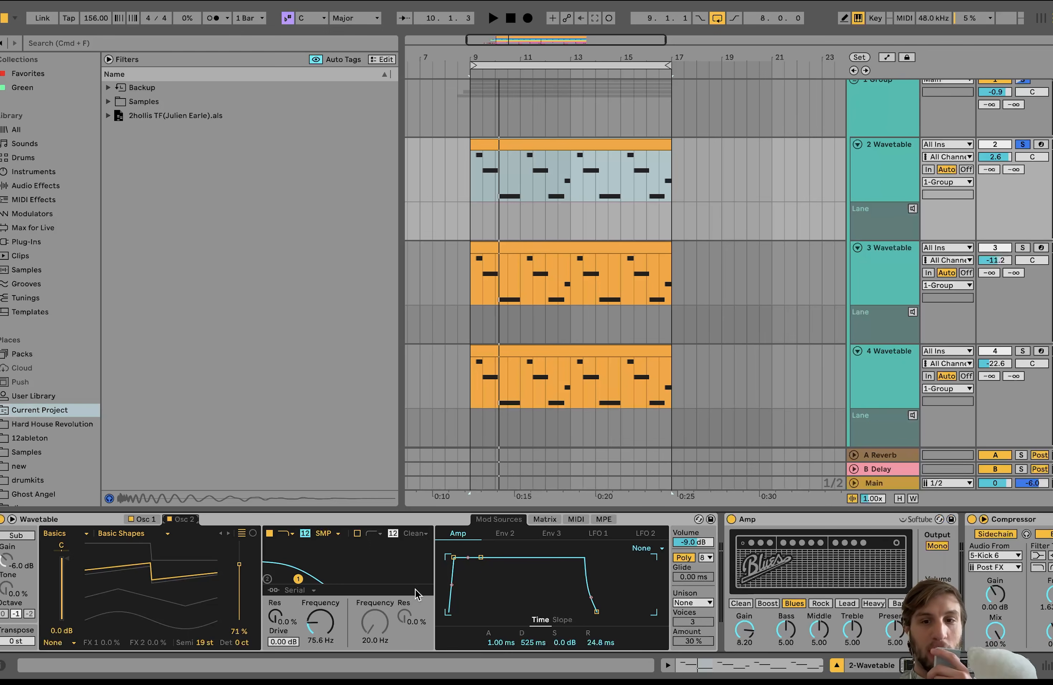
scroll(466, 591, "right", 6)
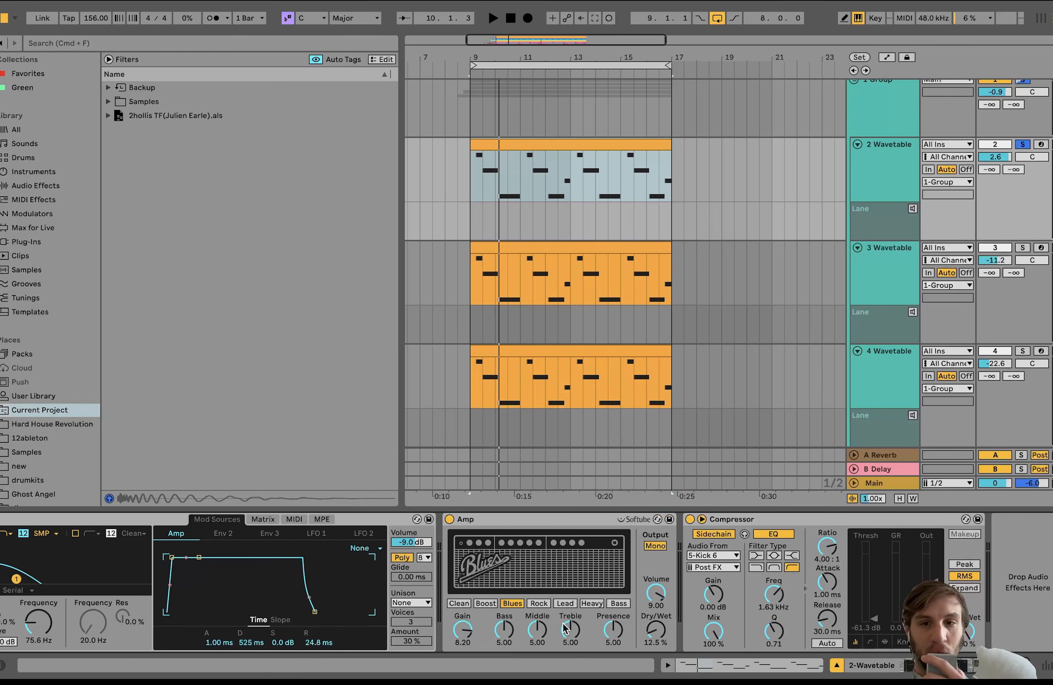
Solo only the track 3 Wavetable and audition it while reviewing its device chain through to Auto Filter.
left_click(1022, 247)
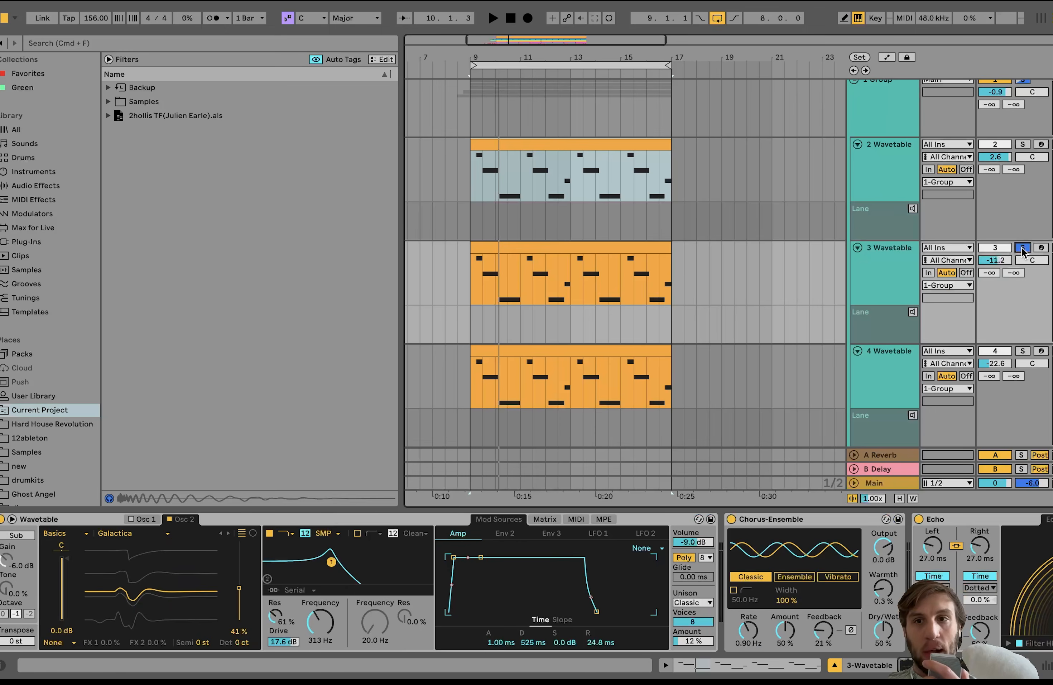
left_click(866, 273)
key("space")
scroll(866, 273, "up", 1)
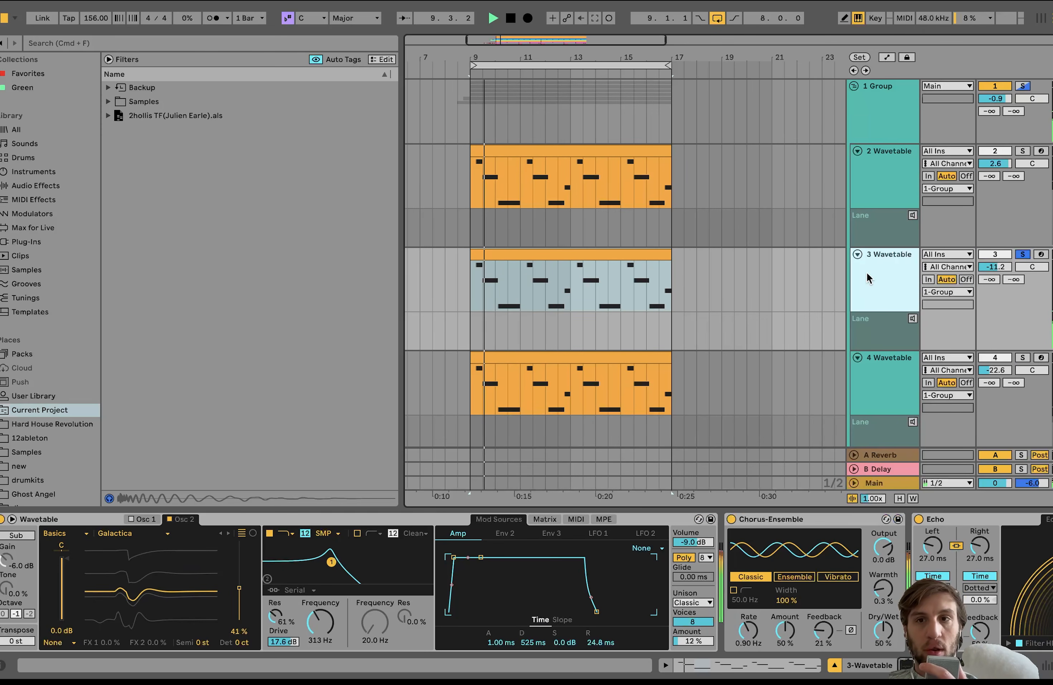
scroll(735, 590, "right", 10)
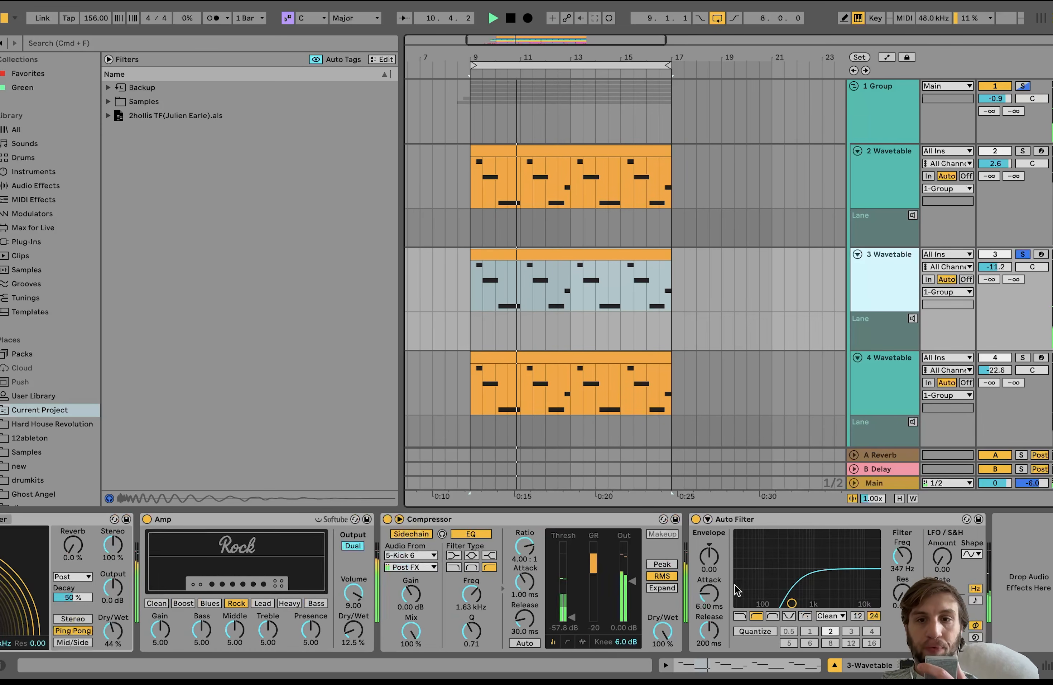
Audition track 3 with Wavetable's first filter switched off and back on to compare the sound.
scroll(328, 570, "left", 15)
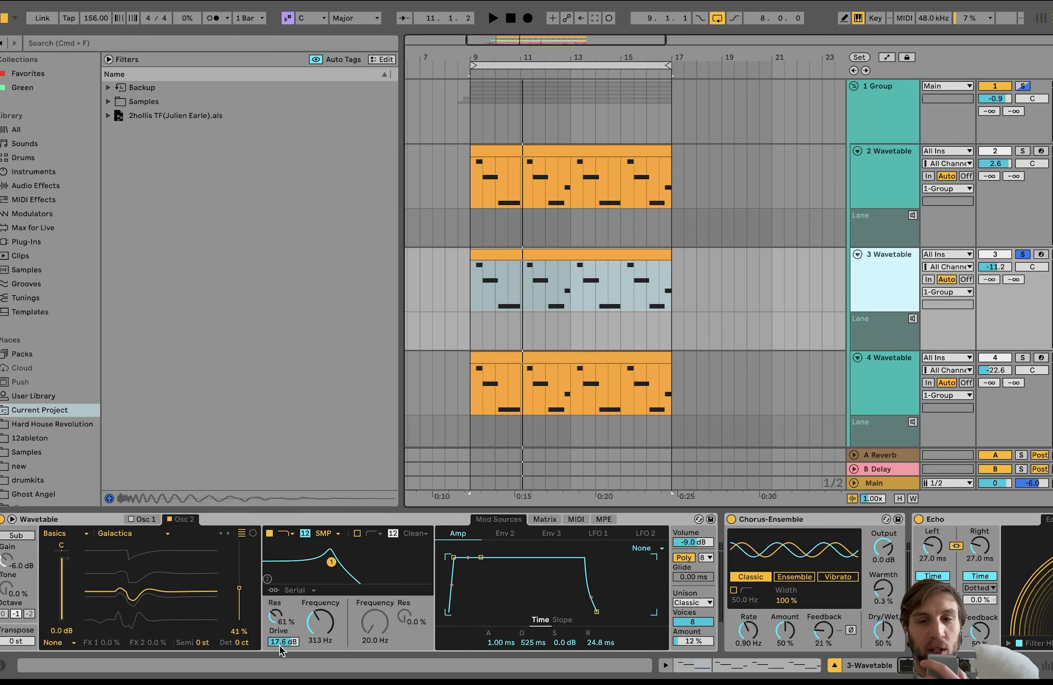
left_click(272, 535)
key("space")
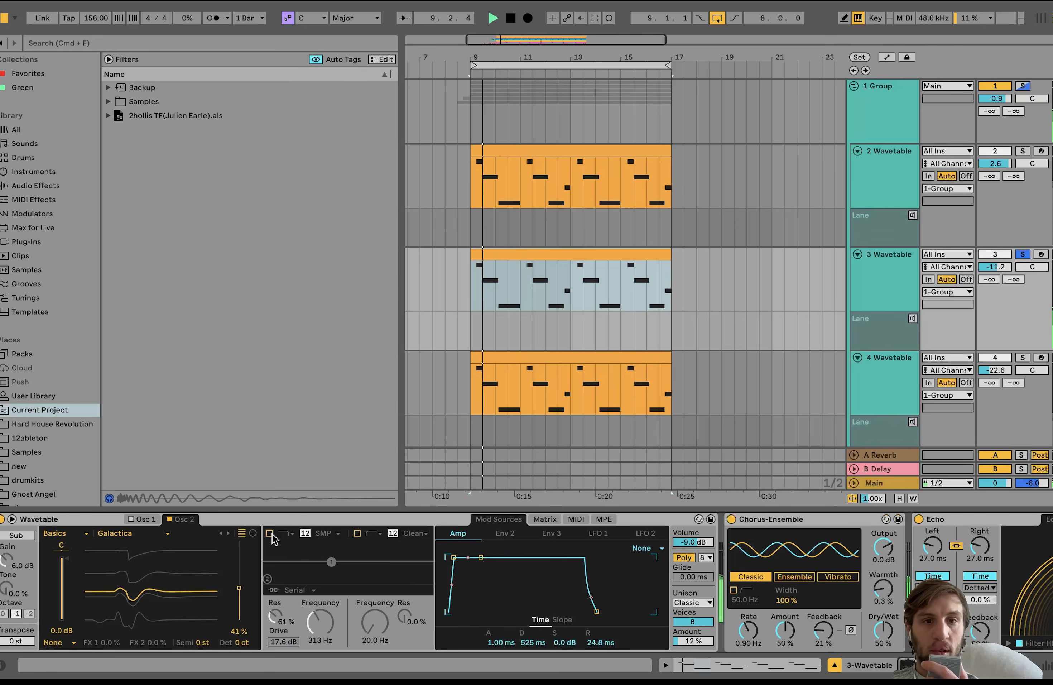
left_click(272, 534)
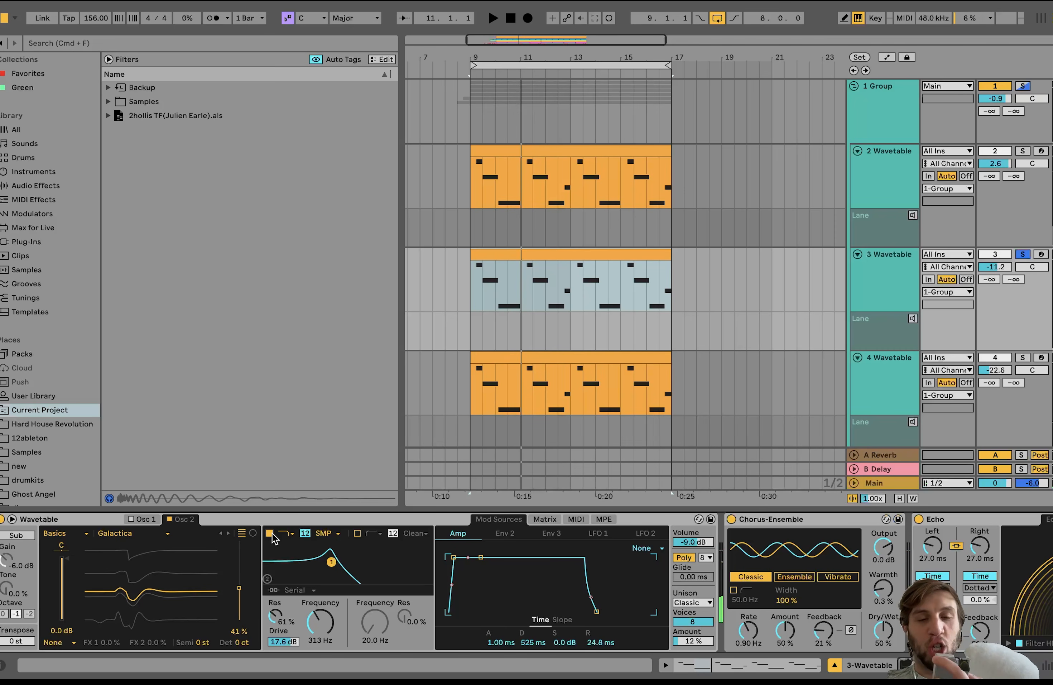
Examine track 3's Wavetable unison, Chorus-Ensemble and Echo settings, leaving its output routing on 1-Group.
scroll(271, 533, "right", 10)
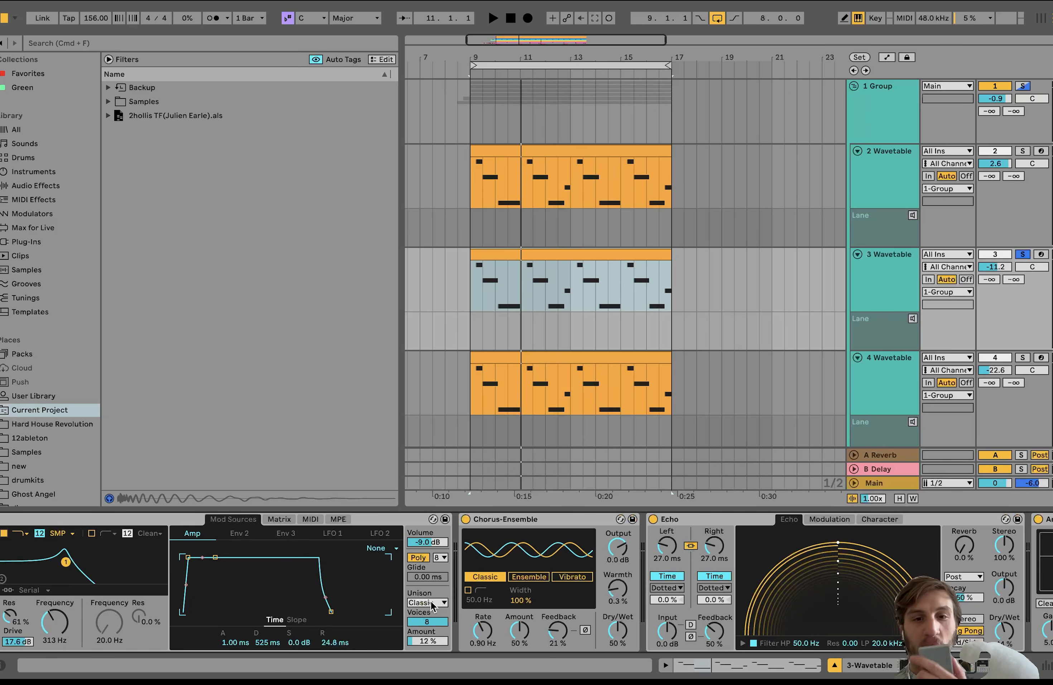
scroll(431, 606, "right", 11)
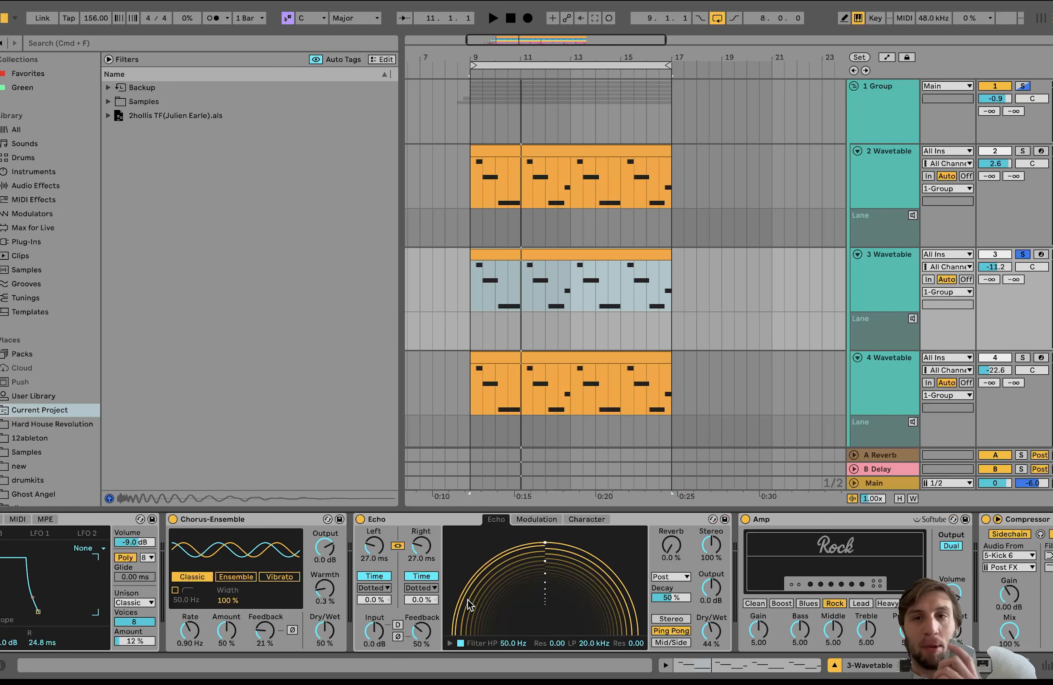
left_click(962, 294)
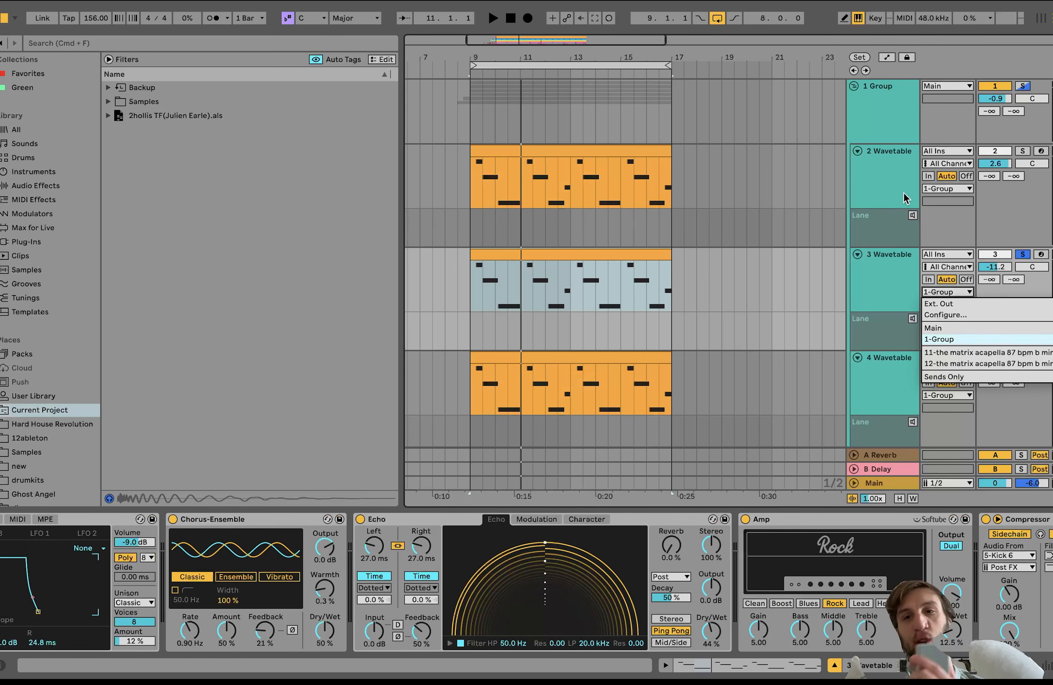
left_click(888, 195)
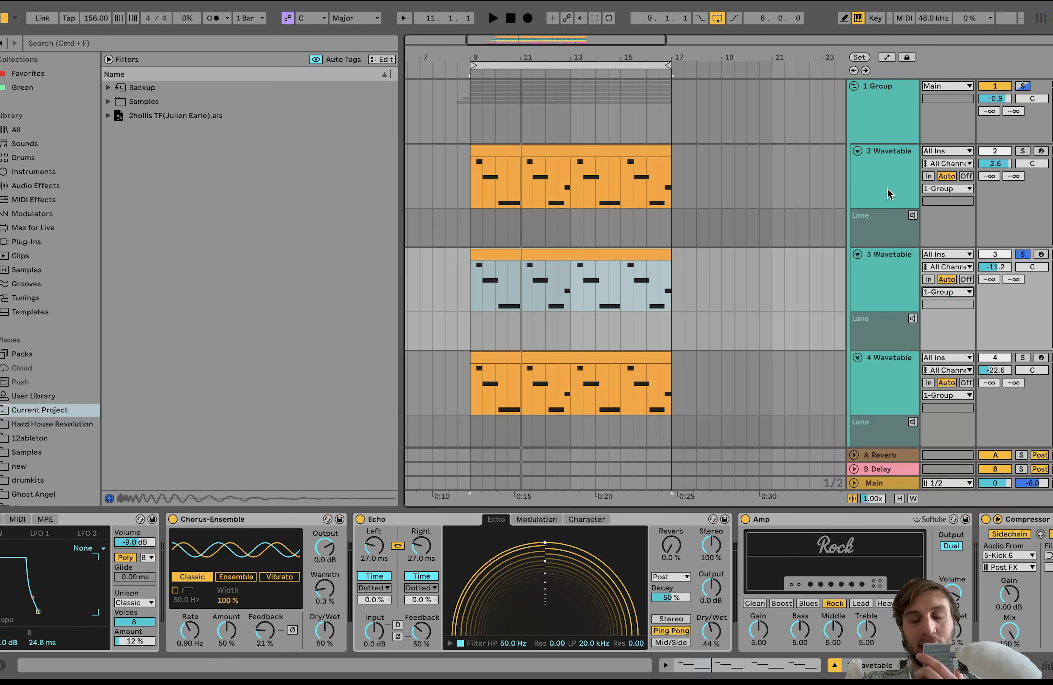
Solo track 2 alongside track 3, audition both Wavetable layers and select track 3.
left_click(1023, 151)
key("space")
left_click(880, 287)
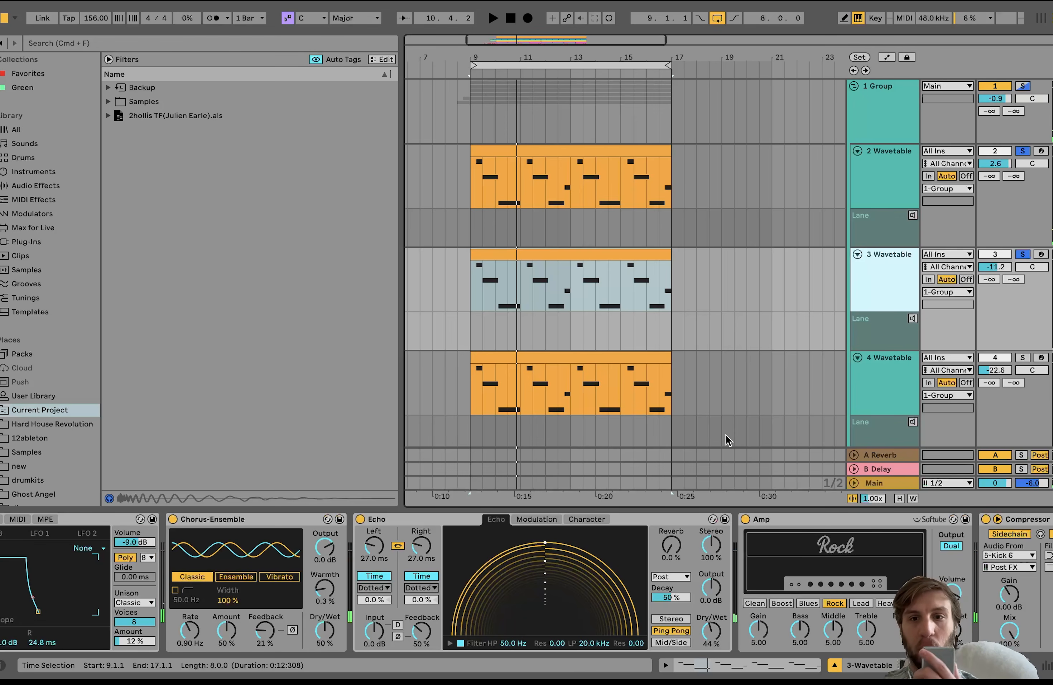
Examine the Echo, Amp, sidechained Compressor and Auto Filter settings on track 3.
scroll(731, 569, "right", 3)
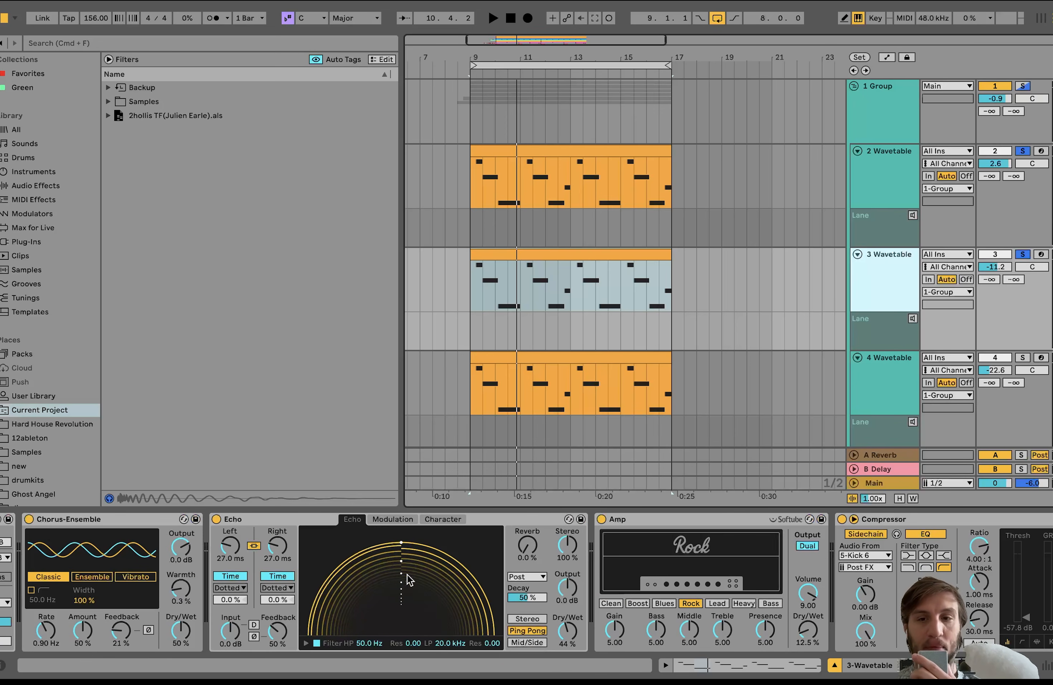
scroll(409, 578, "right", 5)
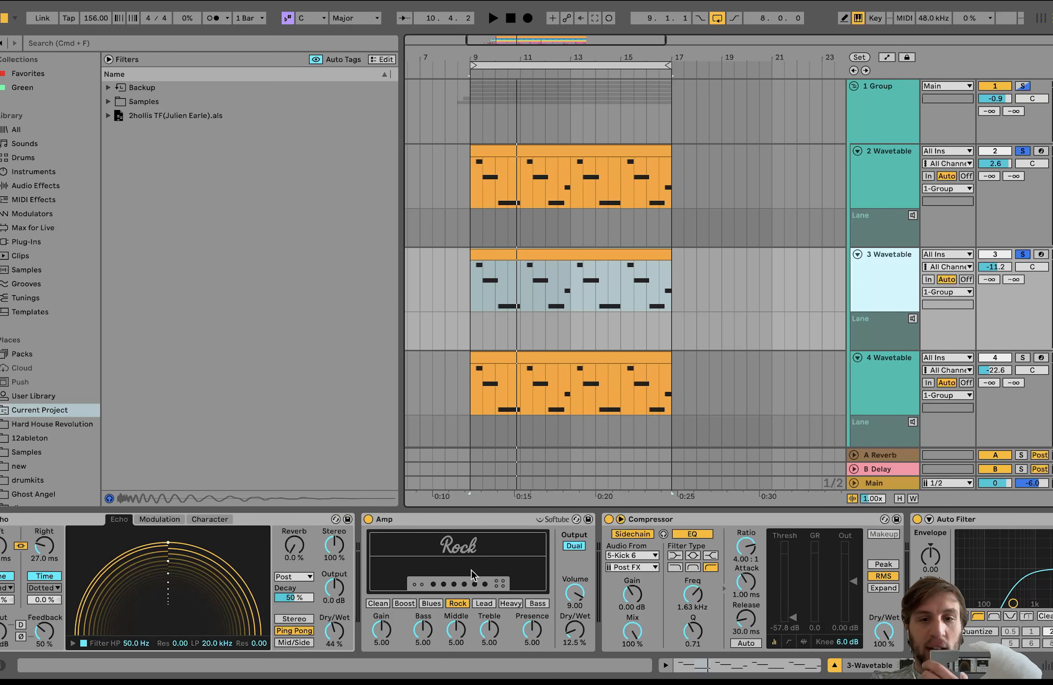
scroll(442, 619, "right", 5)
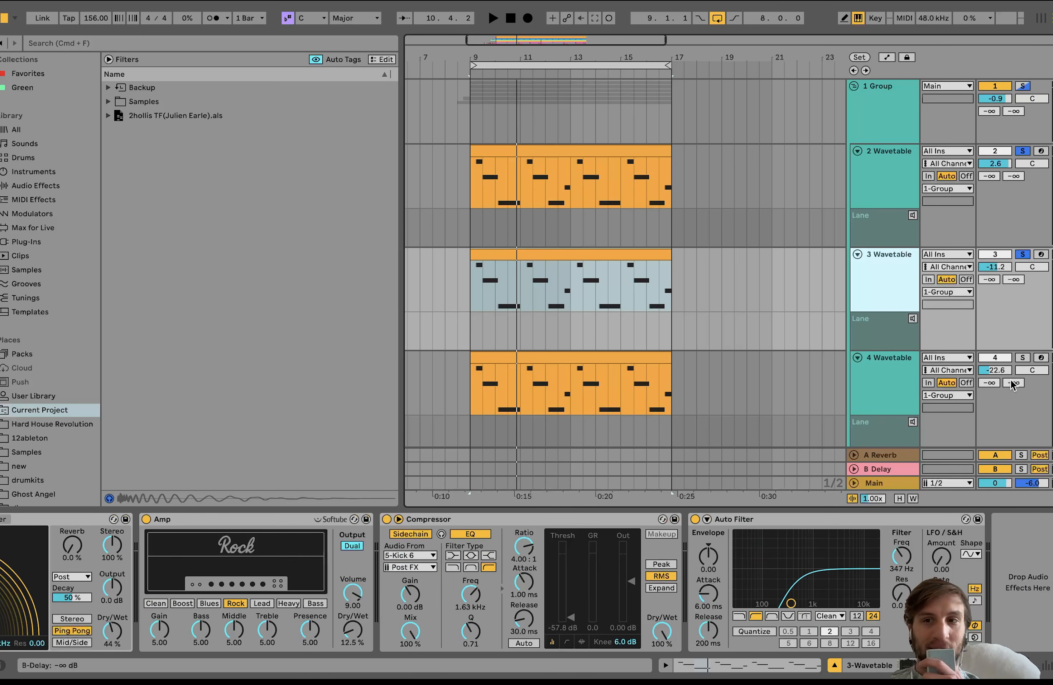
Solo and audition track 4 on its own and together with the Wavetable layers on tracks 2 and 3.
left_click(1024, 358)
key("space")
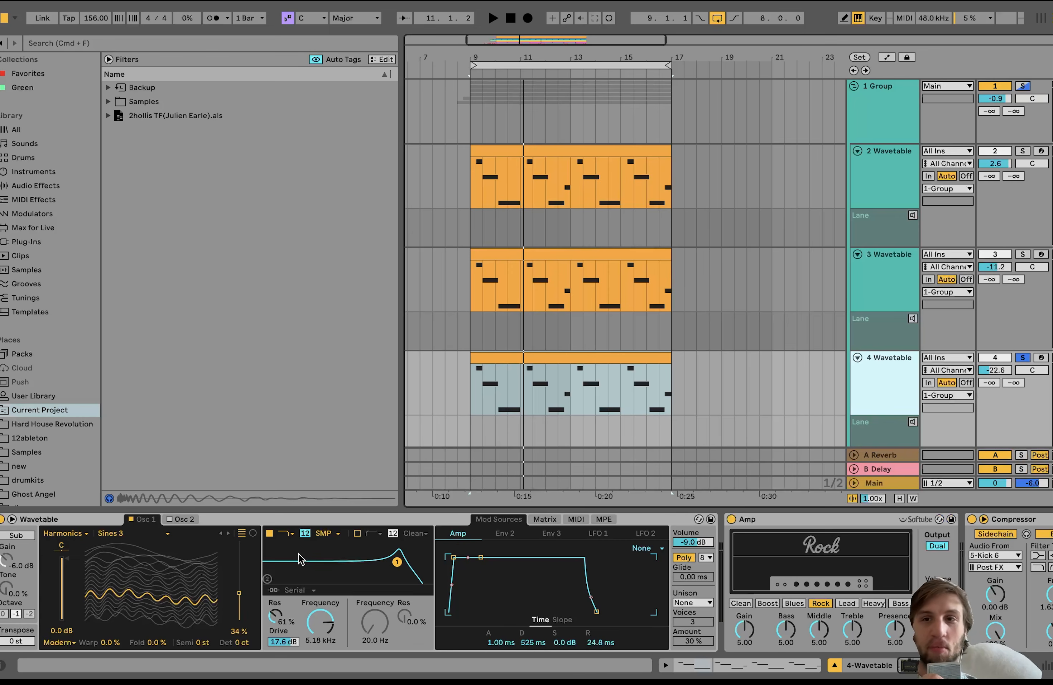
left_click(878, 168)
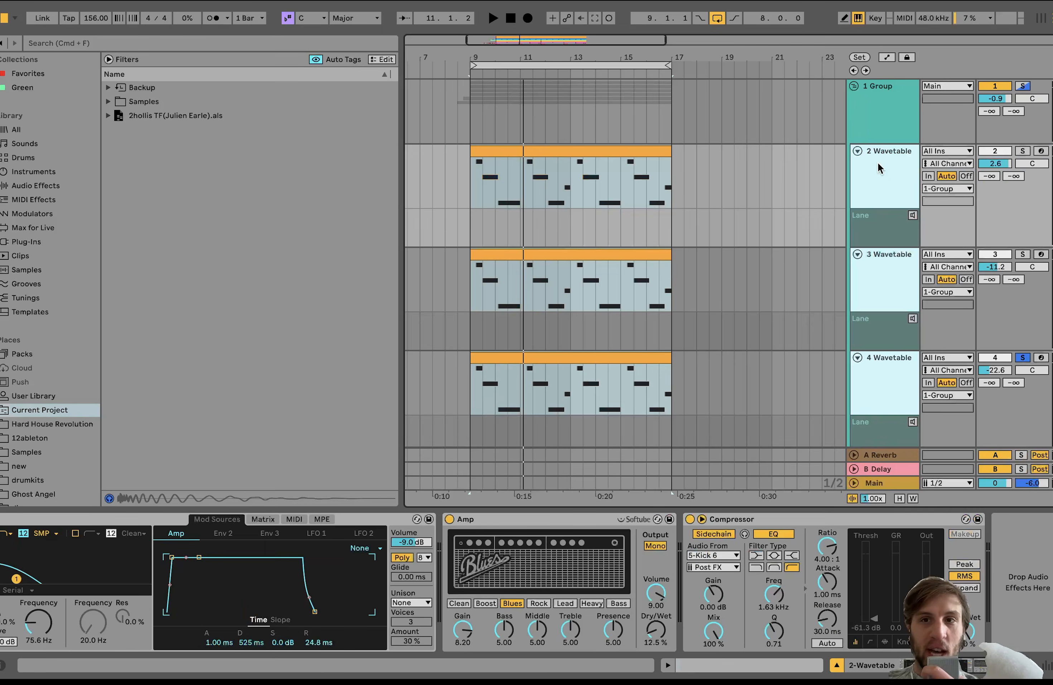
left_click(1022, 152)
key("space")
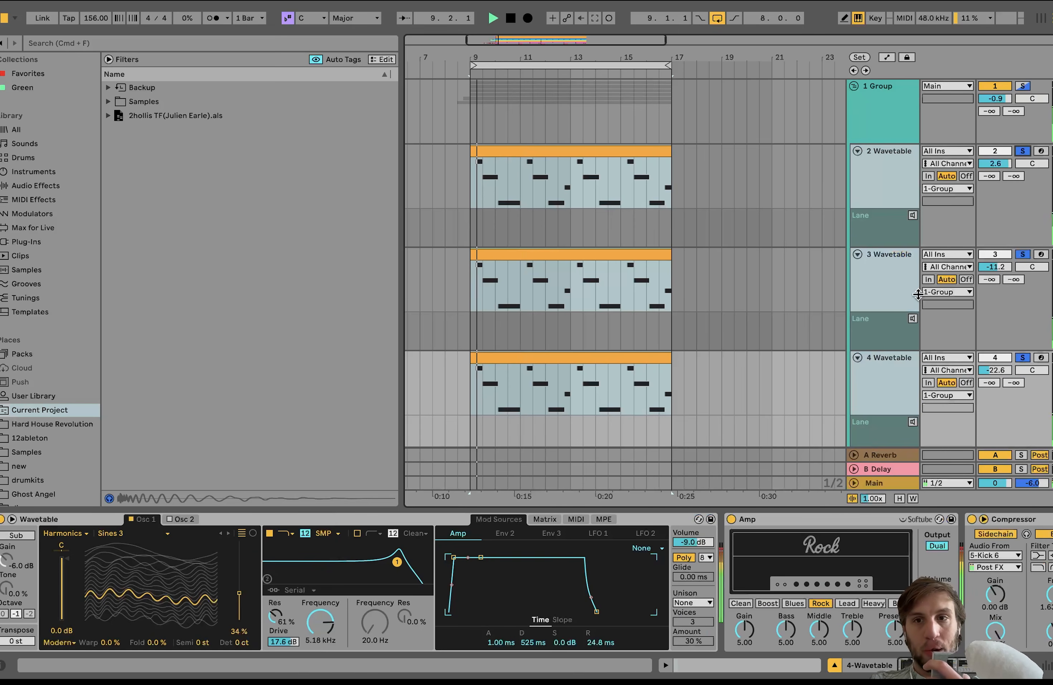
left_click(891, 371)
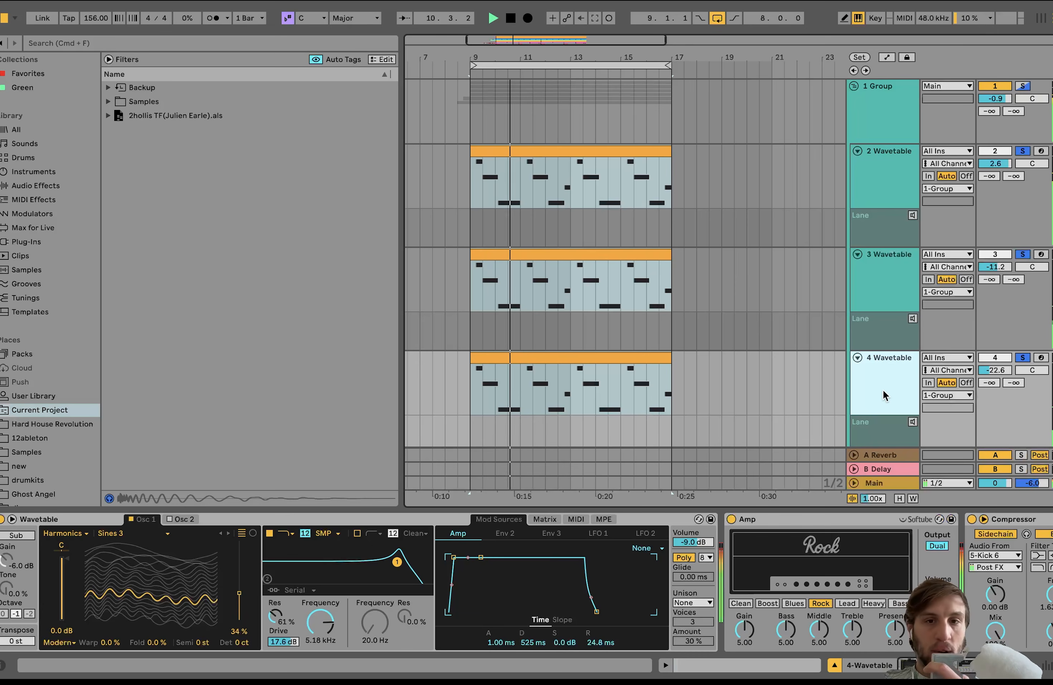
key("space")
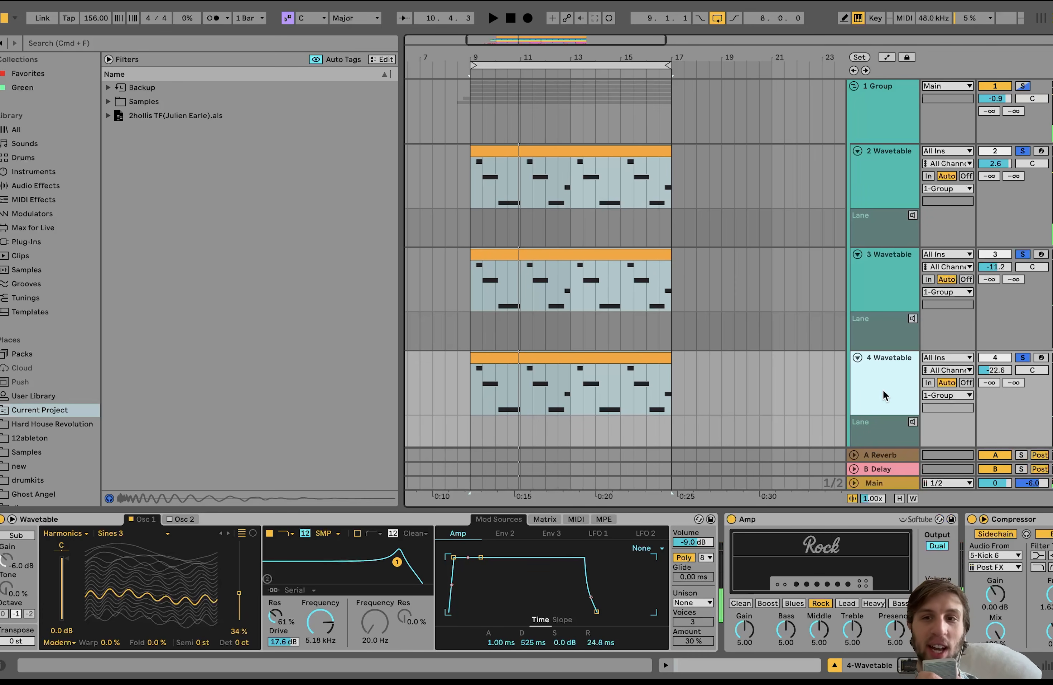
Solo only track 4 and examine its Wavetable, Amp, sidechained Compressor and Auto Filter settings.
left_click(1023, 357)
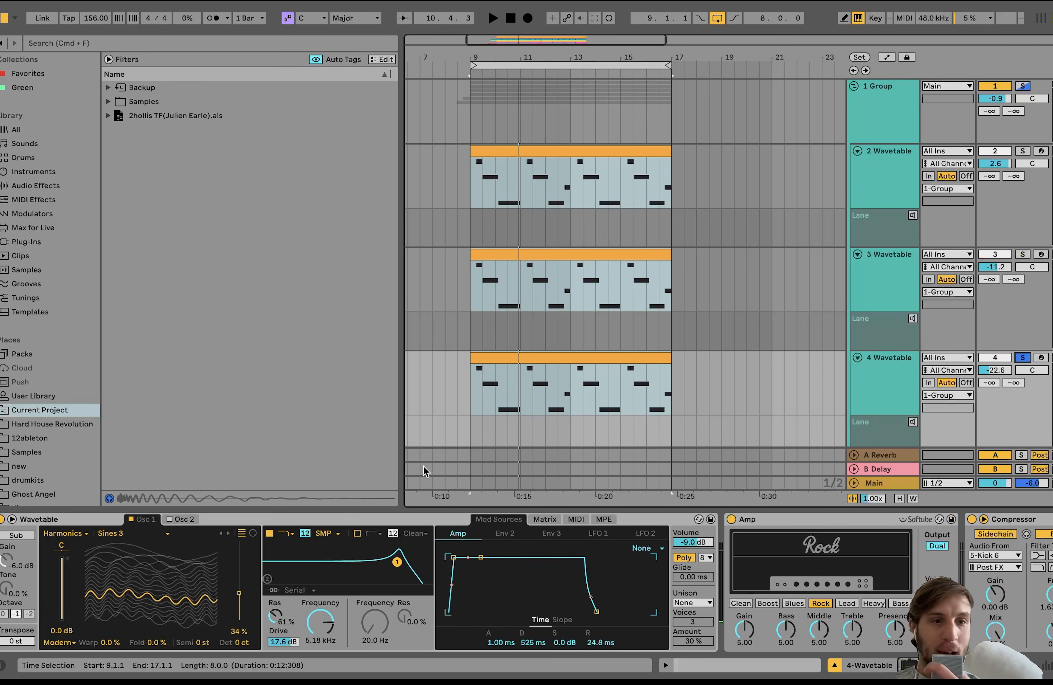
scroll(349, 615, "right", 10)
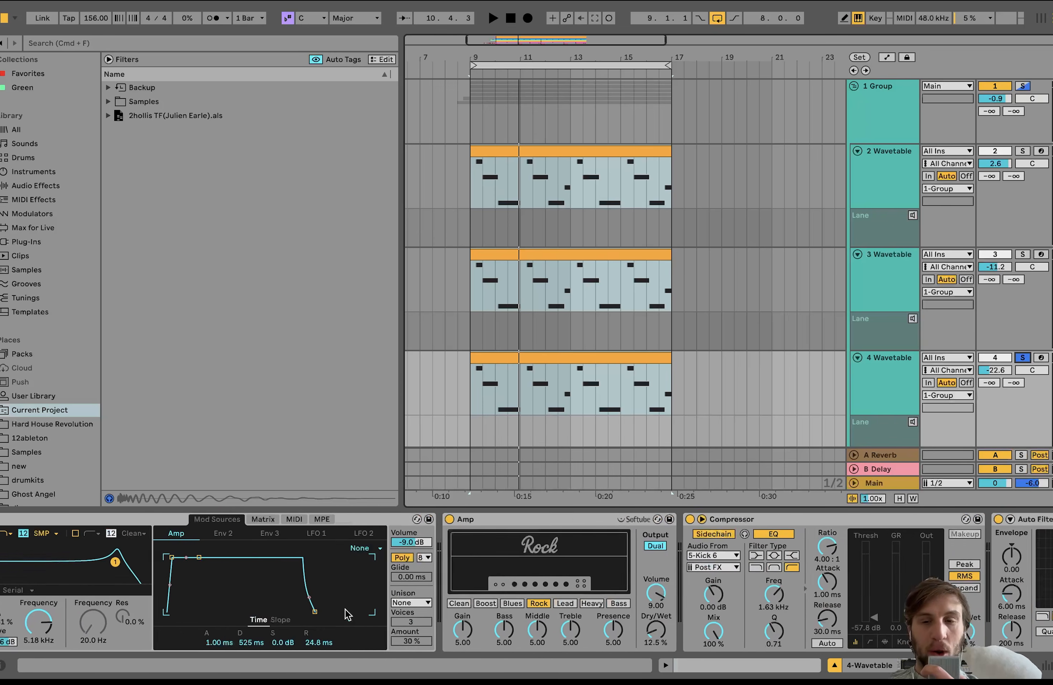
scroll(432, 569, "left", 10)
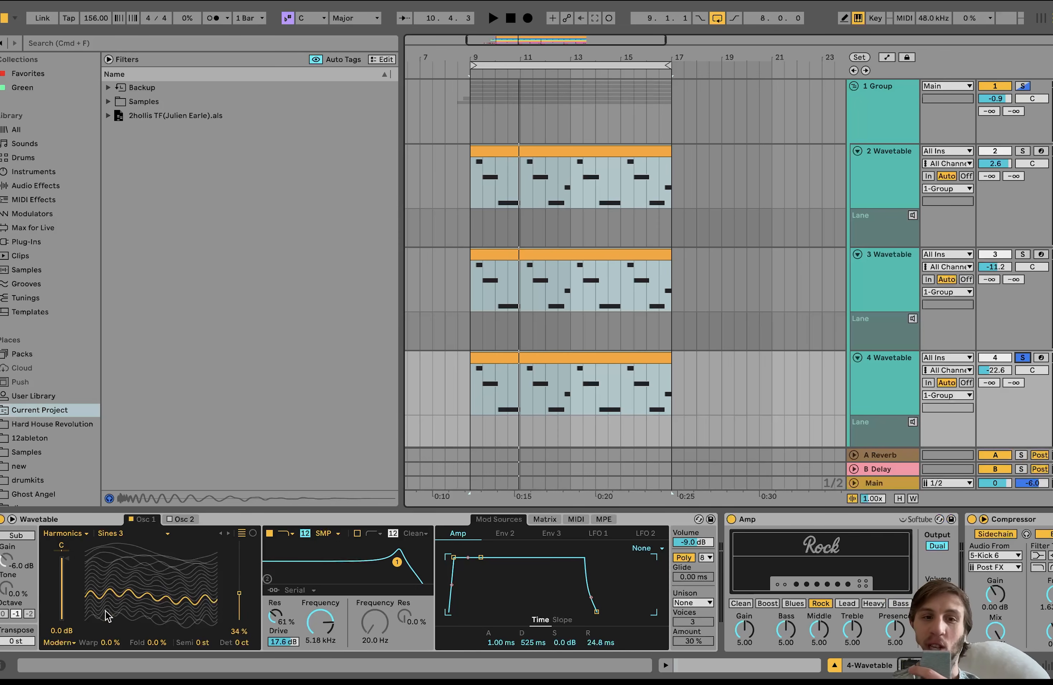
left_click(800, 524)
scroll(799, 524, "right", 10)
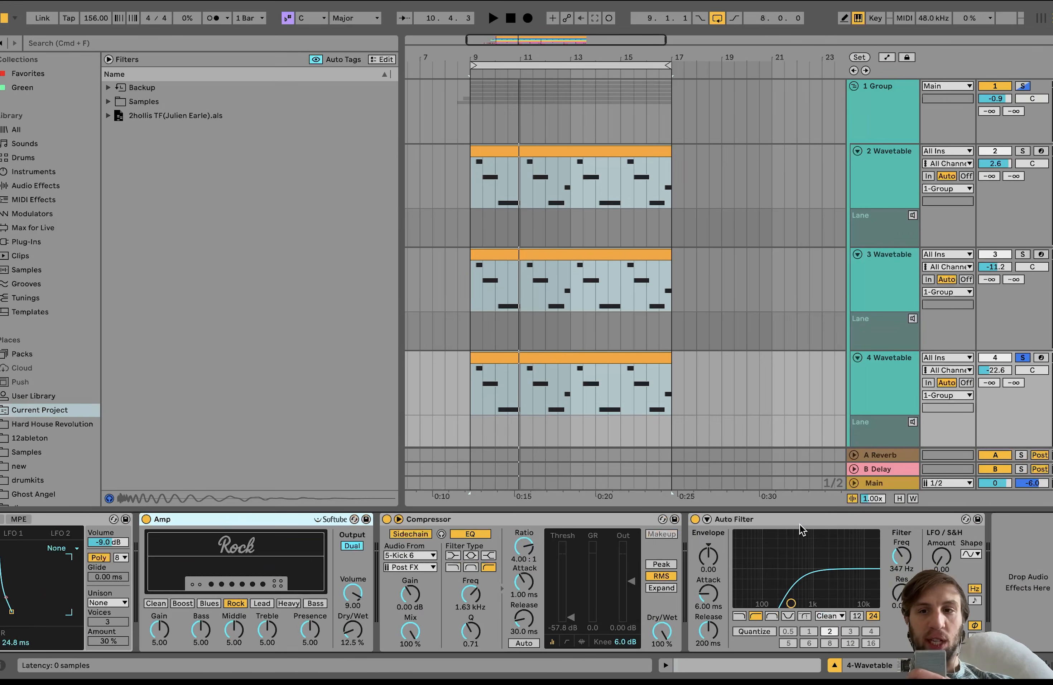
Solo the Kick 6, Open Hat and FB0309_clp tracks together and audition the drums.
scroll(883, 268, "down", 5)
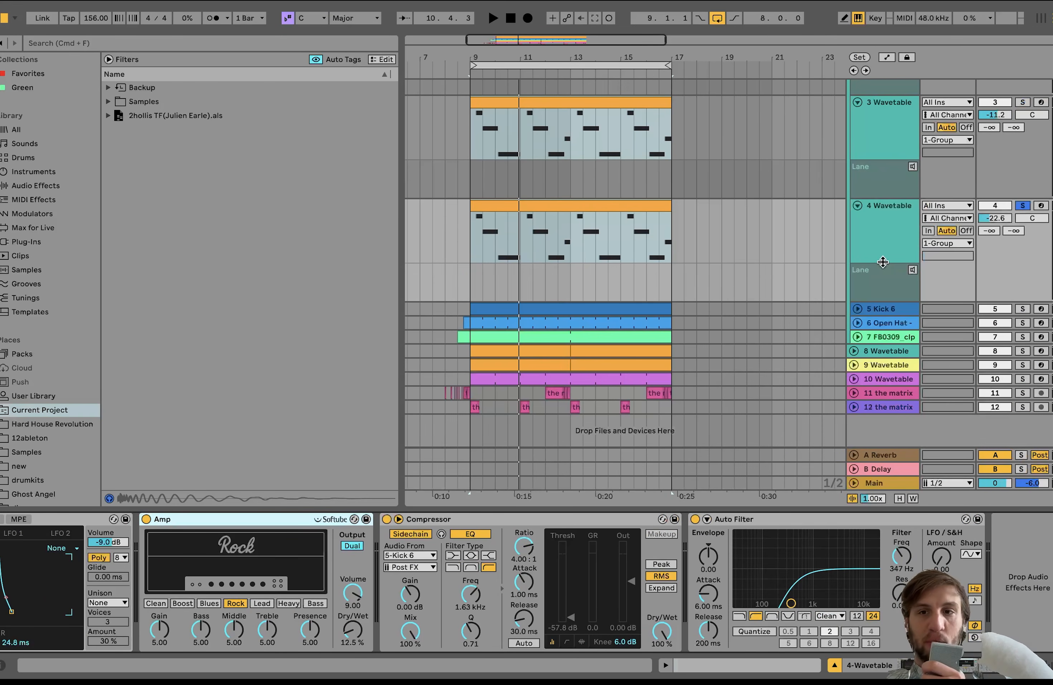
left_click(1024, 308)
left_click(1023, 323)
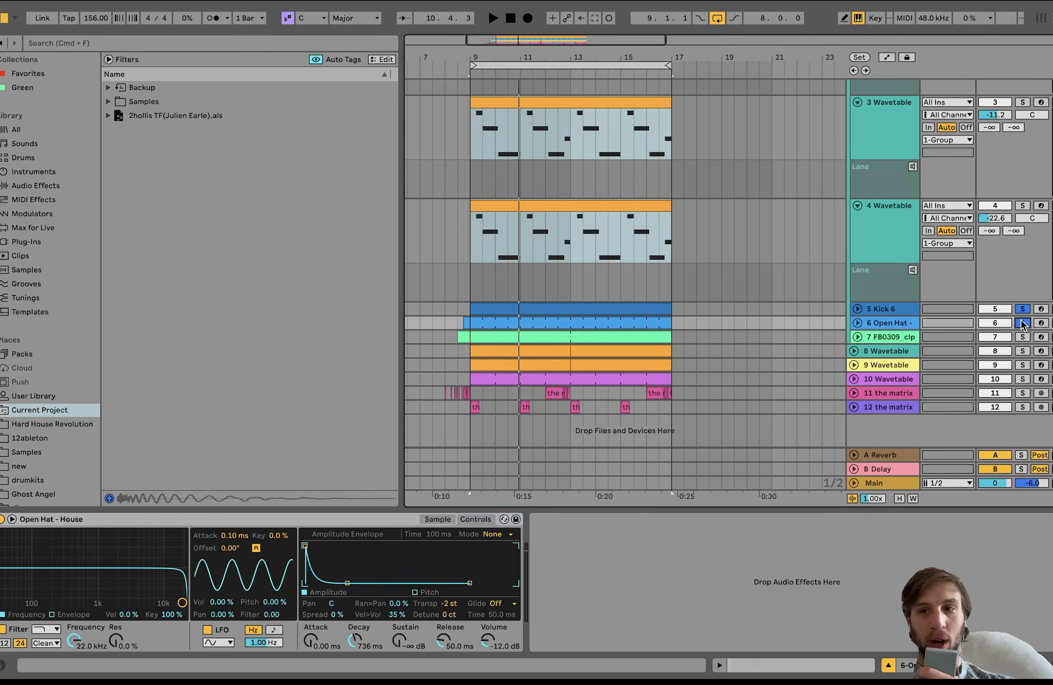
left_click(1023, 336)
key("space")
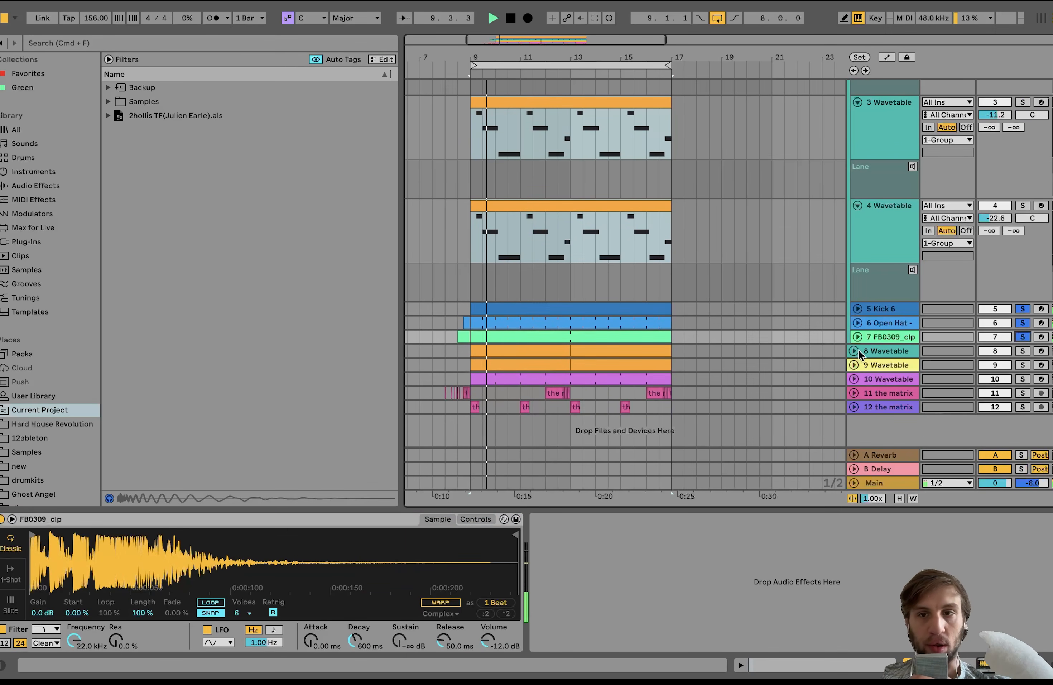
Unfold drum tracks 5, 6 and 7 to show their note patterns and set the playback start to 9.1.1.
left_click(858, 337)
left_click(858, 323)
left_click(857, 310)
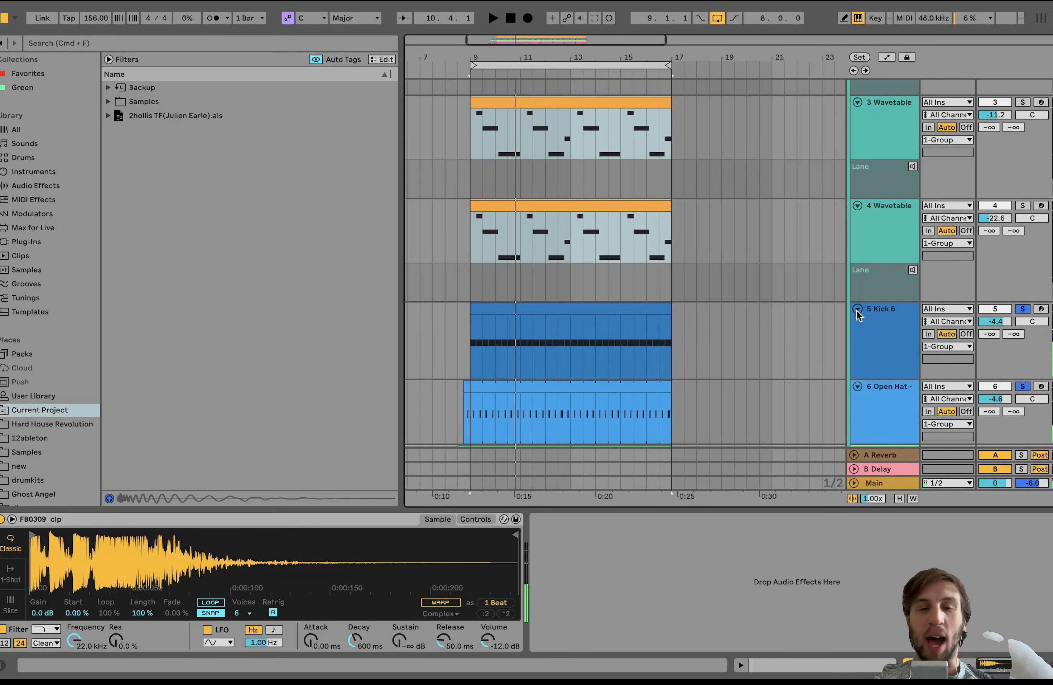
scroll(857, 310, "down", 5)
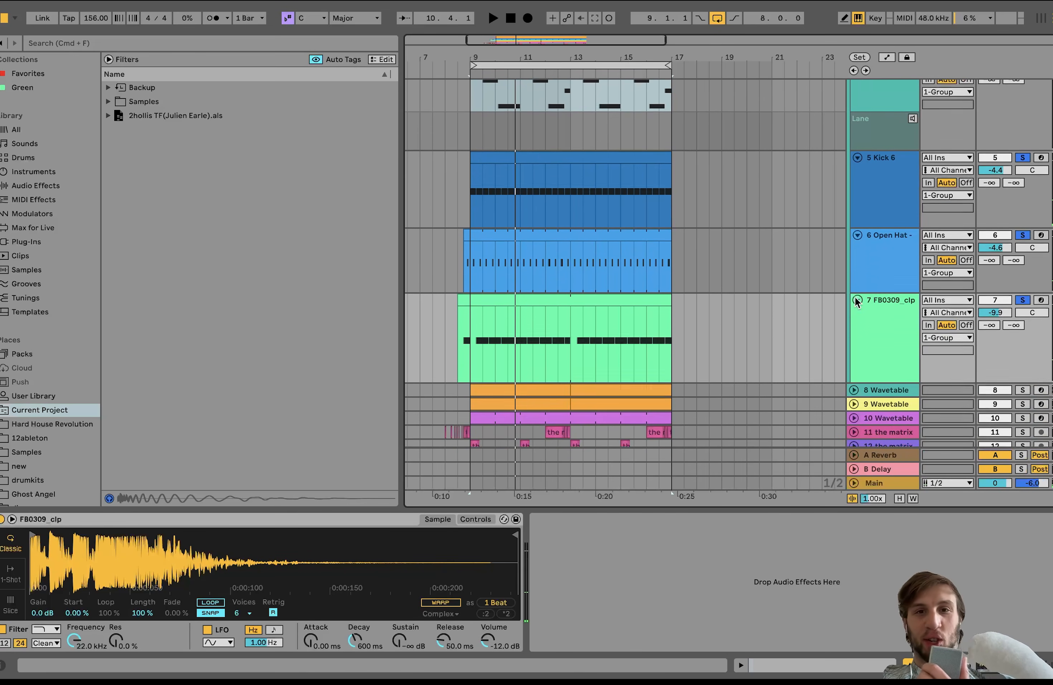
left_click(464, 173)
key("space")
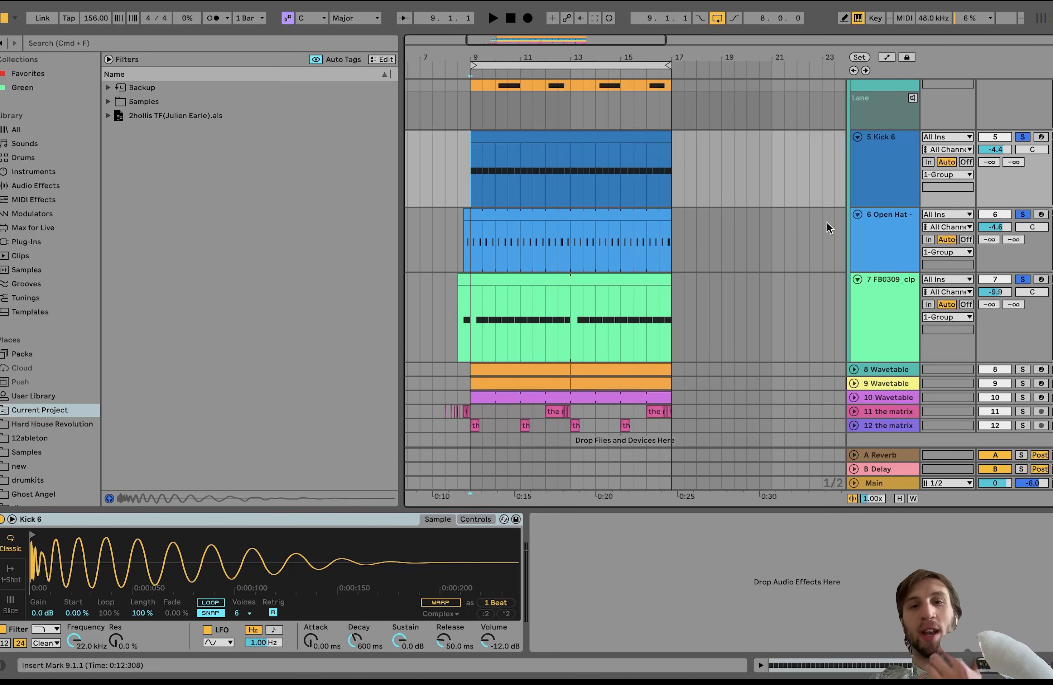
Clear the solos on the three drum tracks and audition the full mix.
left_click(1022, 280)
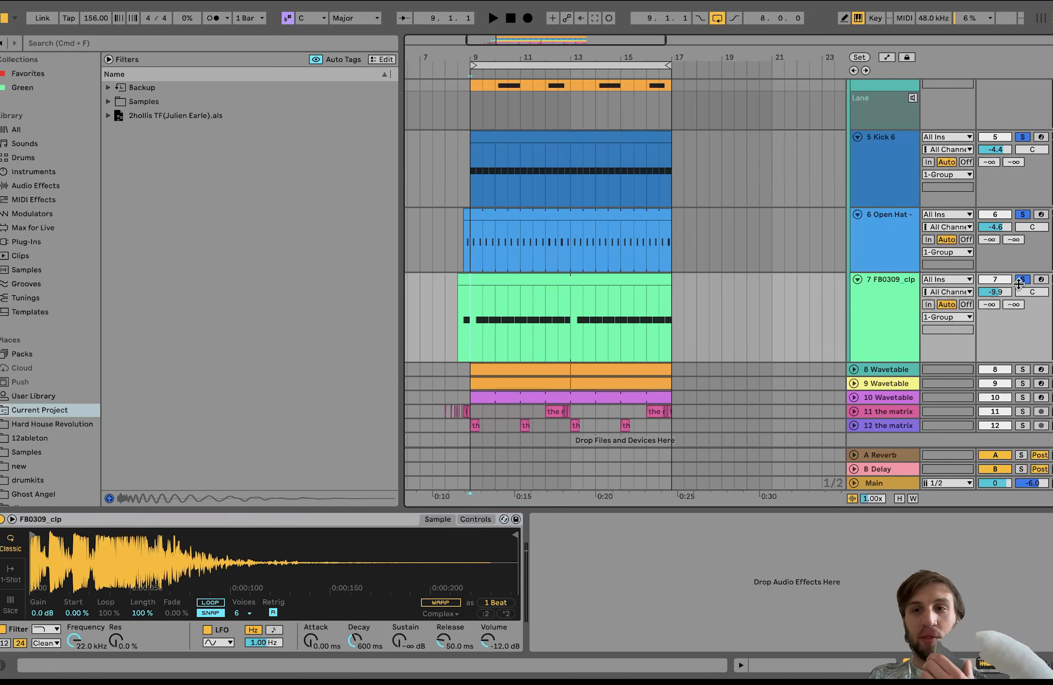
left_click(1017, 278)
key("space")
left_click(871, 316)
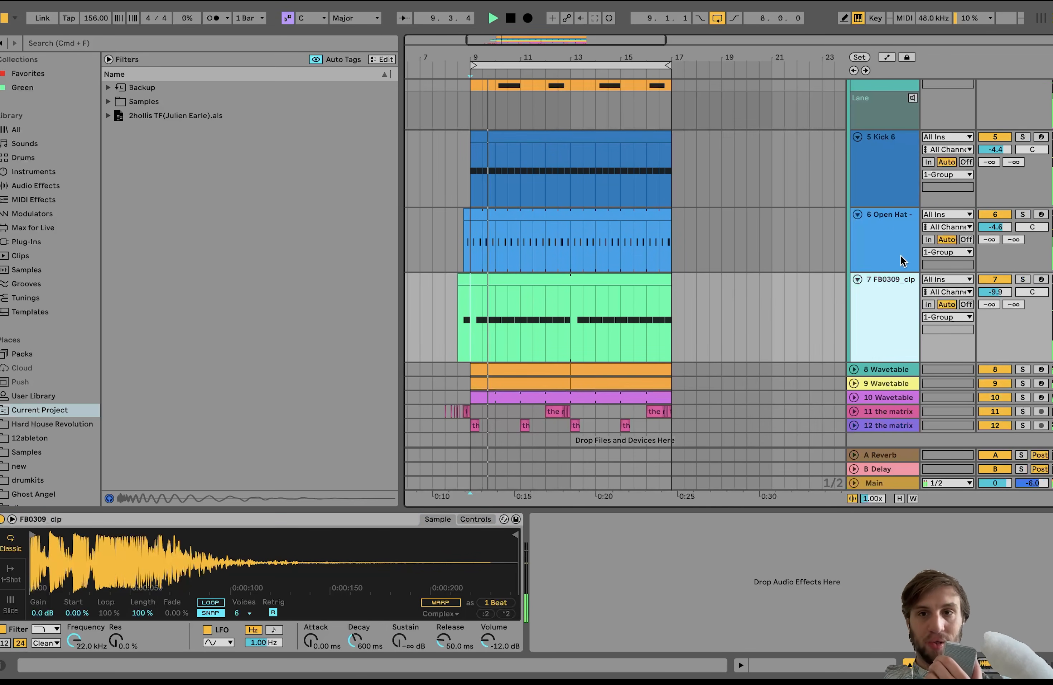
key("space")
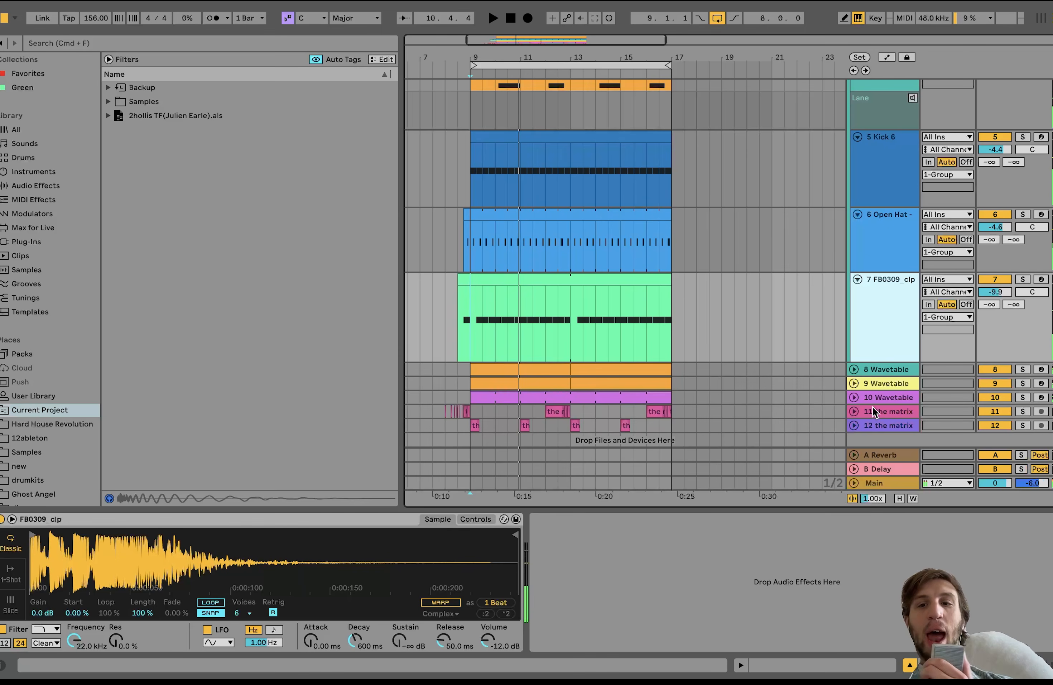
Solo track 8 Wavetable to audition it with its effects, and unsolo it again.
left_click(1023, 370)
left_click(874, 369)
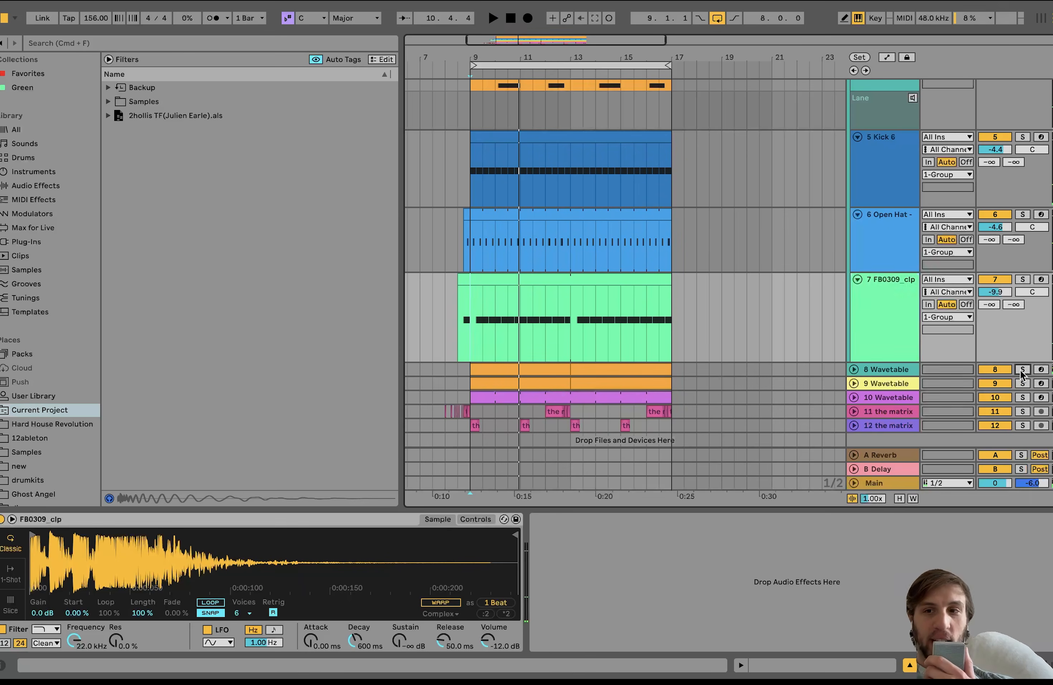
key("space")
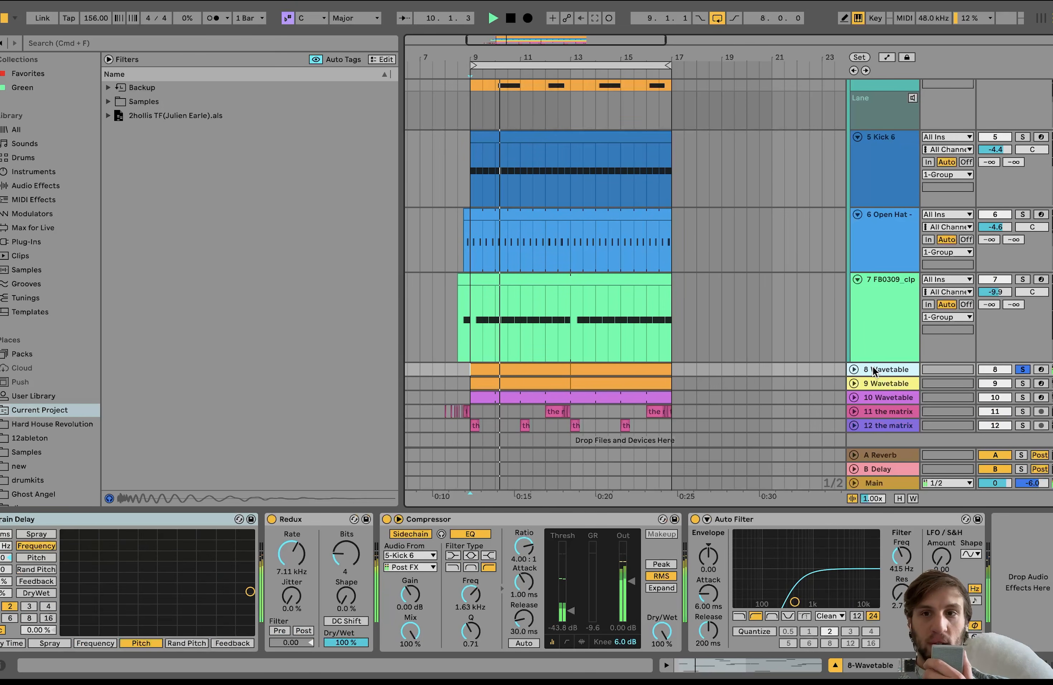
left_click(1023, 371)
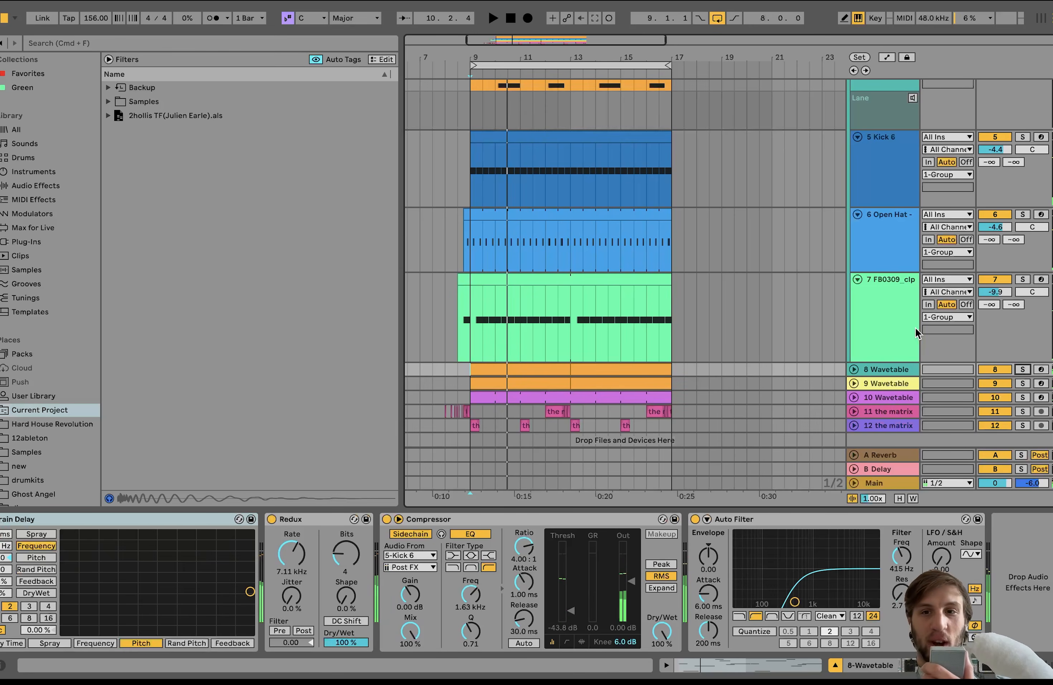
Examine the sampler settings of the Kick 6, Open Hat and FB0309_clp tracks, comparing the clap's and hat's envelope controls.
left_click(908, 321)
scroll(908, 321, "up", 5)
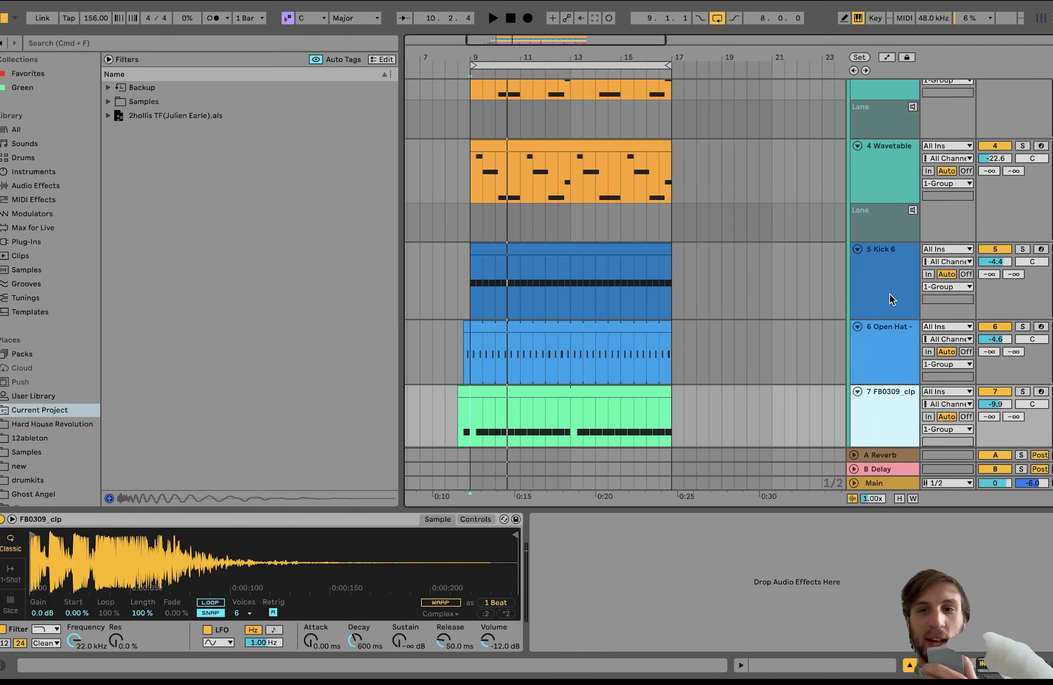
left_click(893, 300)
left_click(887, 325)
left_click(885, 314)
left_click(883, 339)
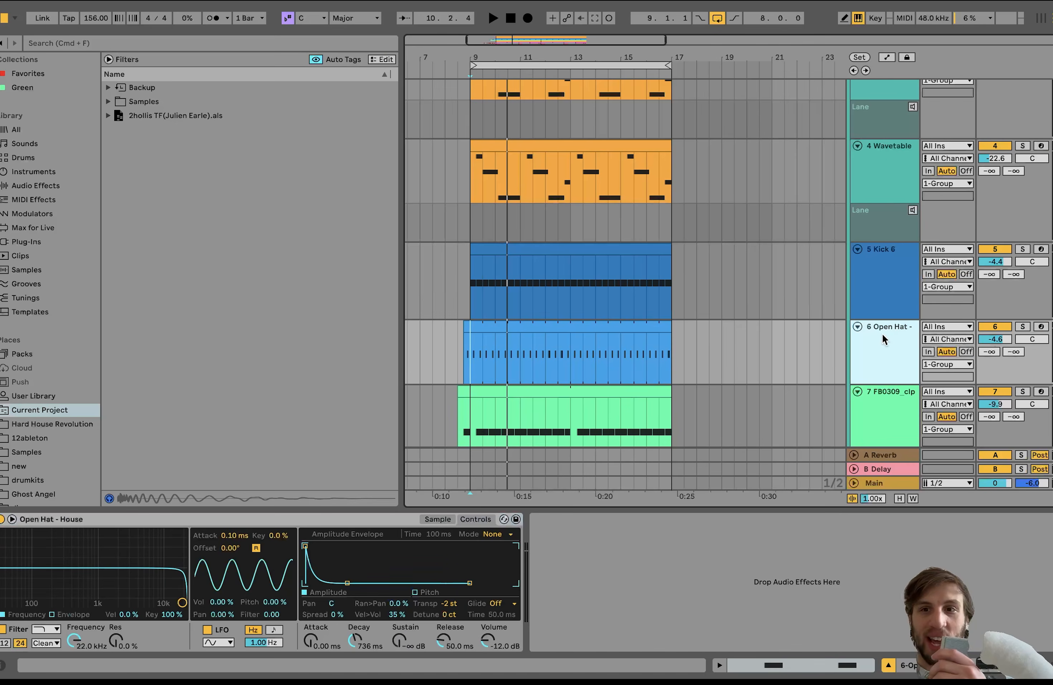
left_click(897, 417)
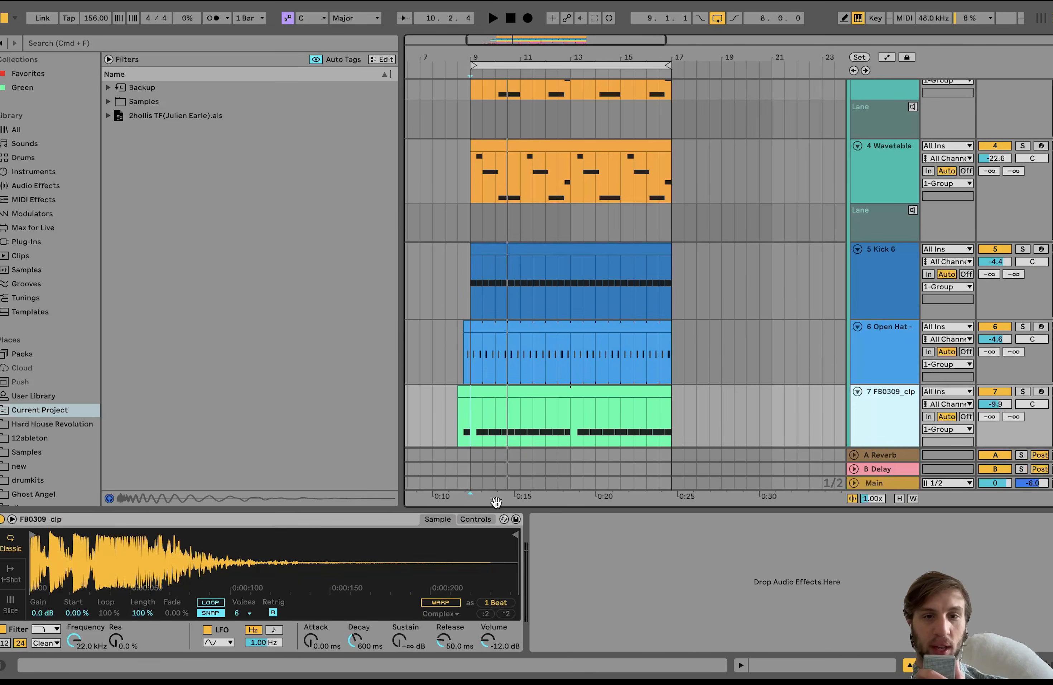
left_click(481, 519)
left_click(896, 356)
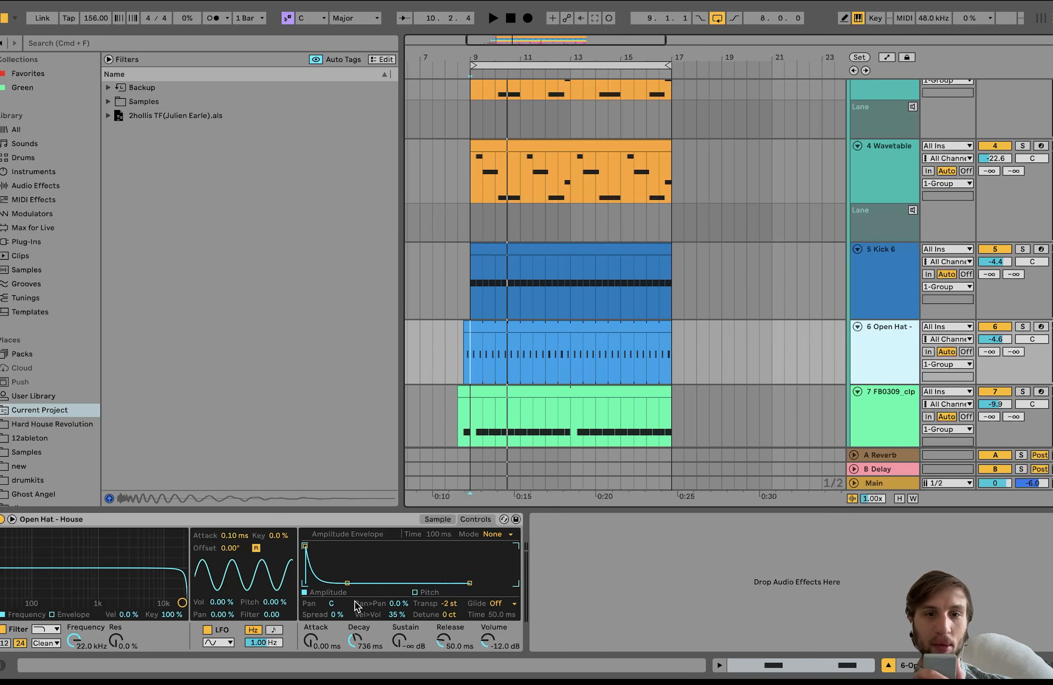
Play the full mix from 8.1.1 to hear the transition into bar 9.
scroll(571, 381, "up", 5)
scroll(571, 382, "down", 10)
scroll(571, 382, "left", 5)
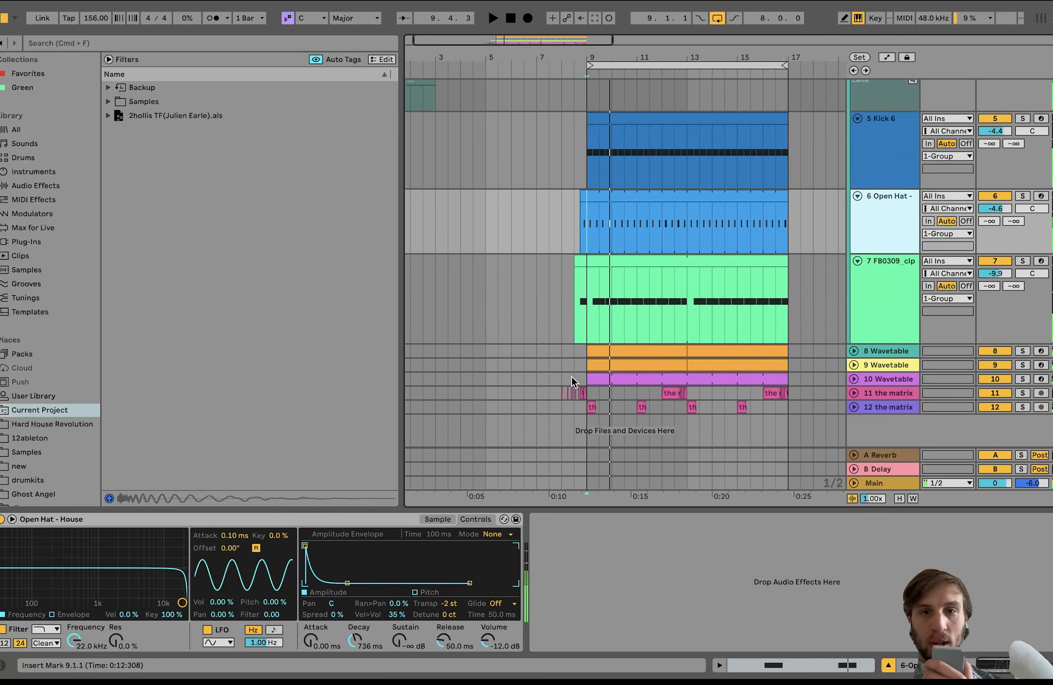
left_click(579, 350)
key("space")
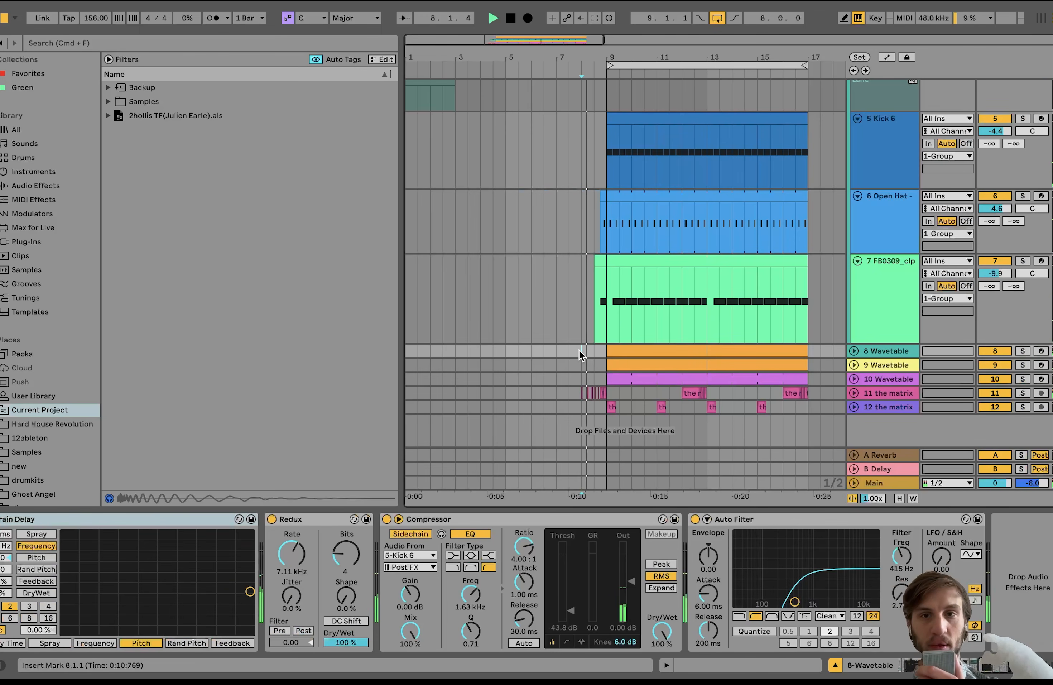
scroll(604, 366, "up", 5)
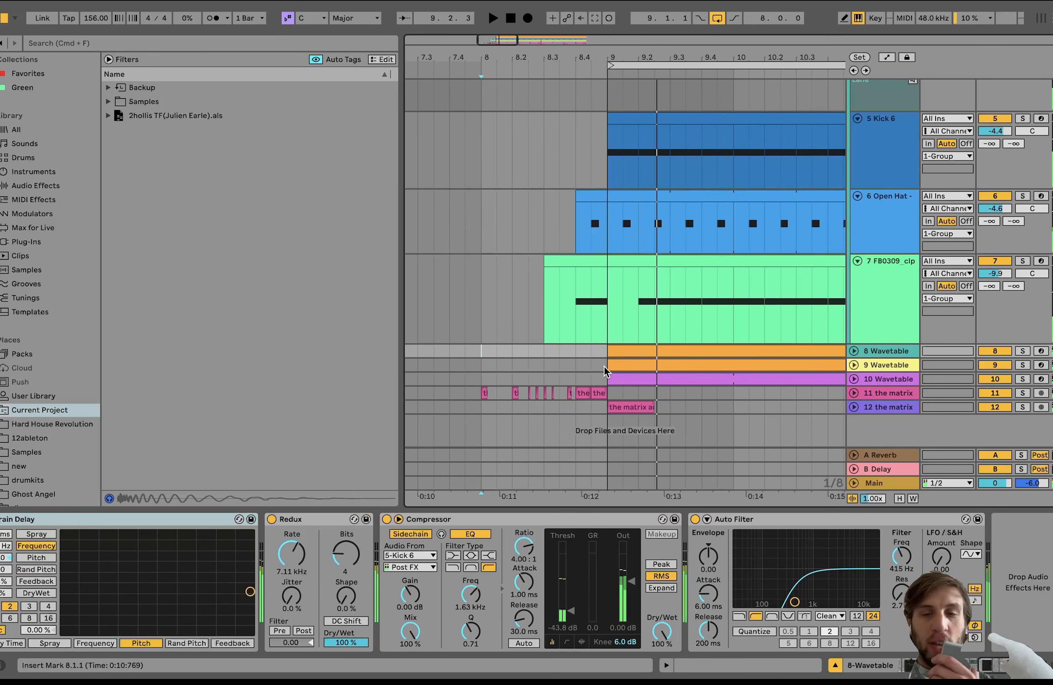
Select the 8.4.1 to 9.1.1 pickup on the Open Hat and FB0309_clp tracks and audition it.
left_click(588, 243)
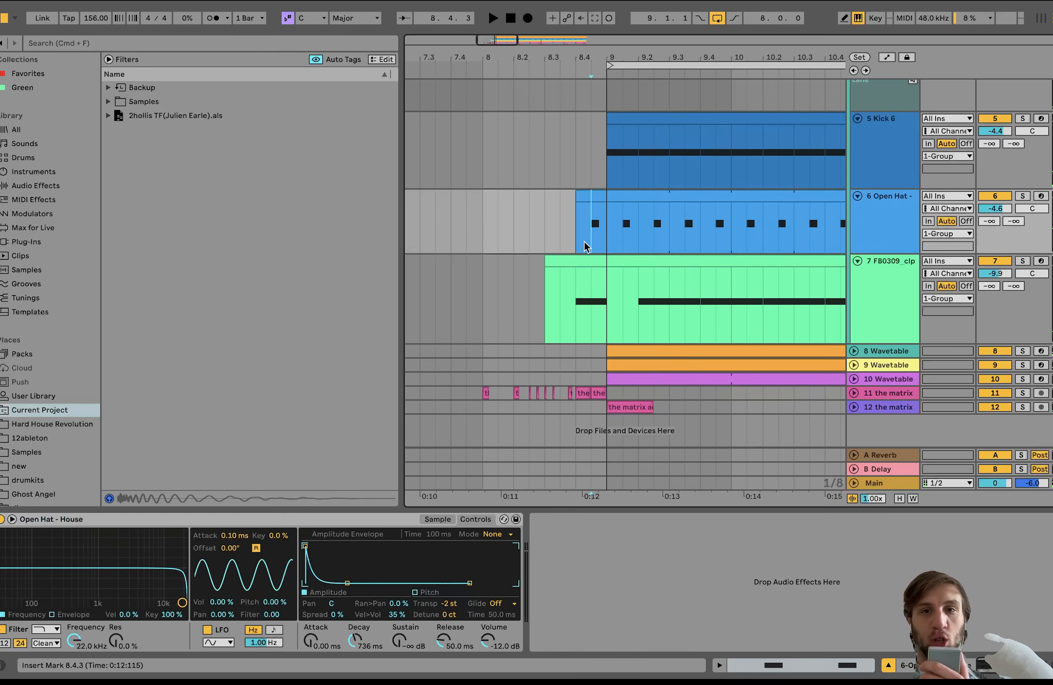
left_click_drag(583, 242, 612, 303)
scroll(611, 303, "down", 3)
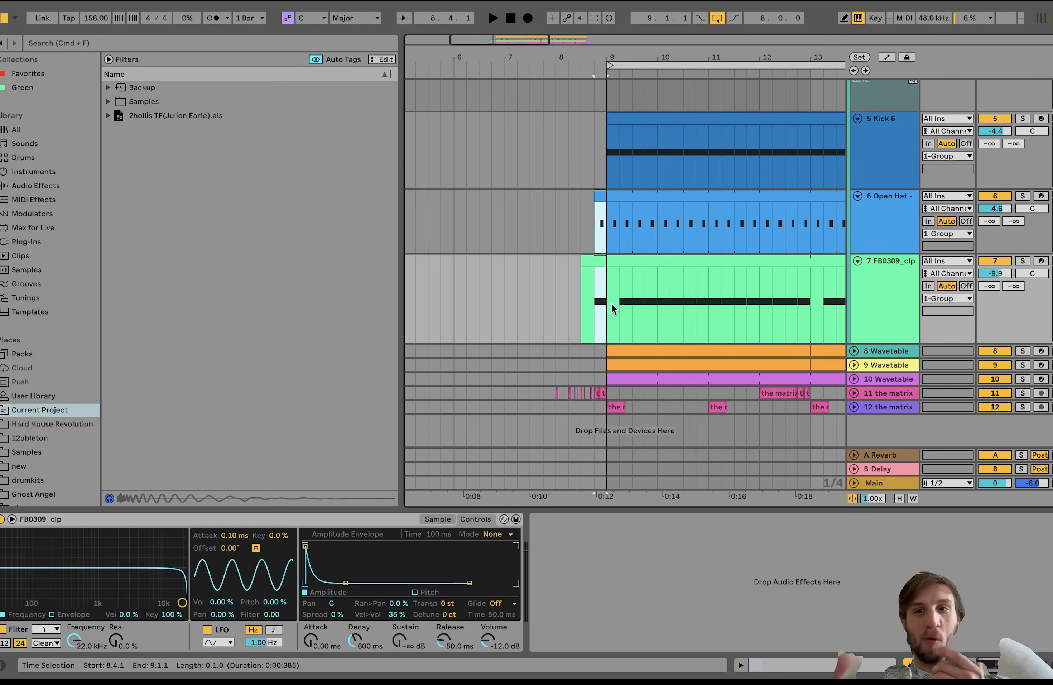
scroll(612, 303, "right", 3)
scroll(611, 303, "up", 1)
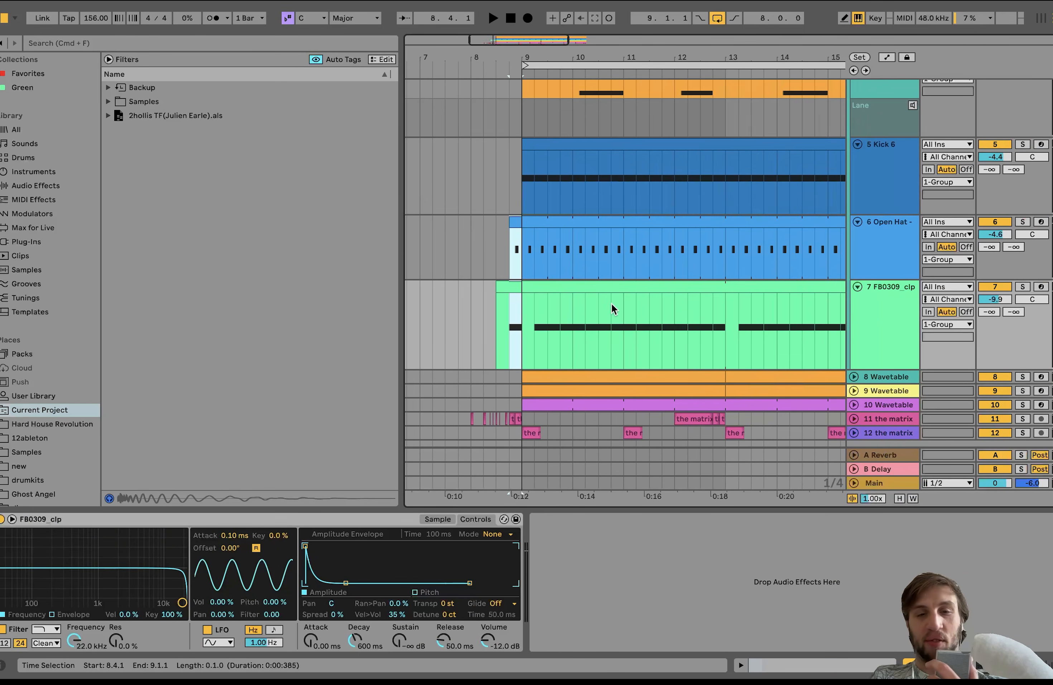
key("space")
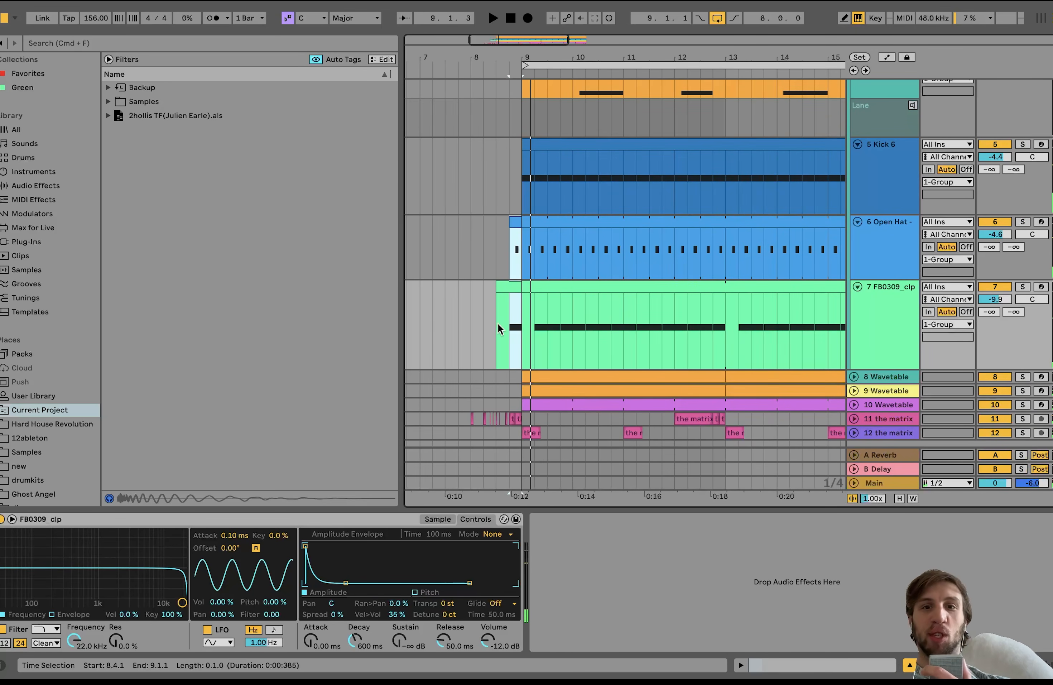
Return the playback start to 9.1.1 and select the first clip on track 8 Wavetable, bars 9 to 13.
scroll(500, 323, "down", 3)
scroll(500, 323, "down", 1)
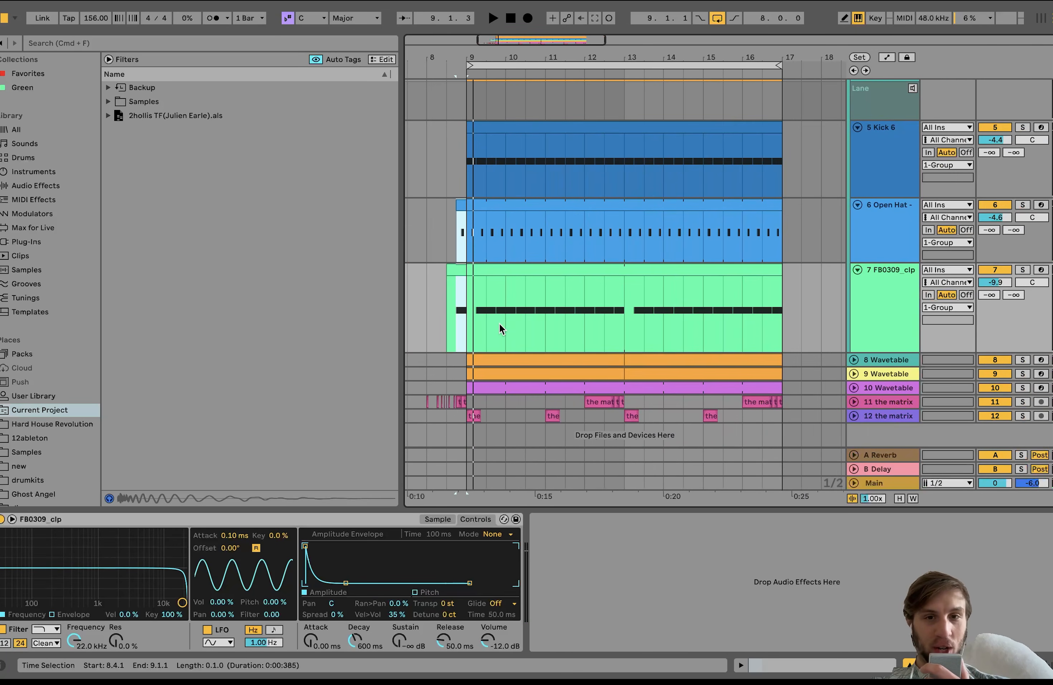
left_click(463, 332)
scroll(543, 391, "left", 2)
scroll(543, 390, "up", 1)
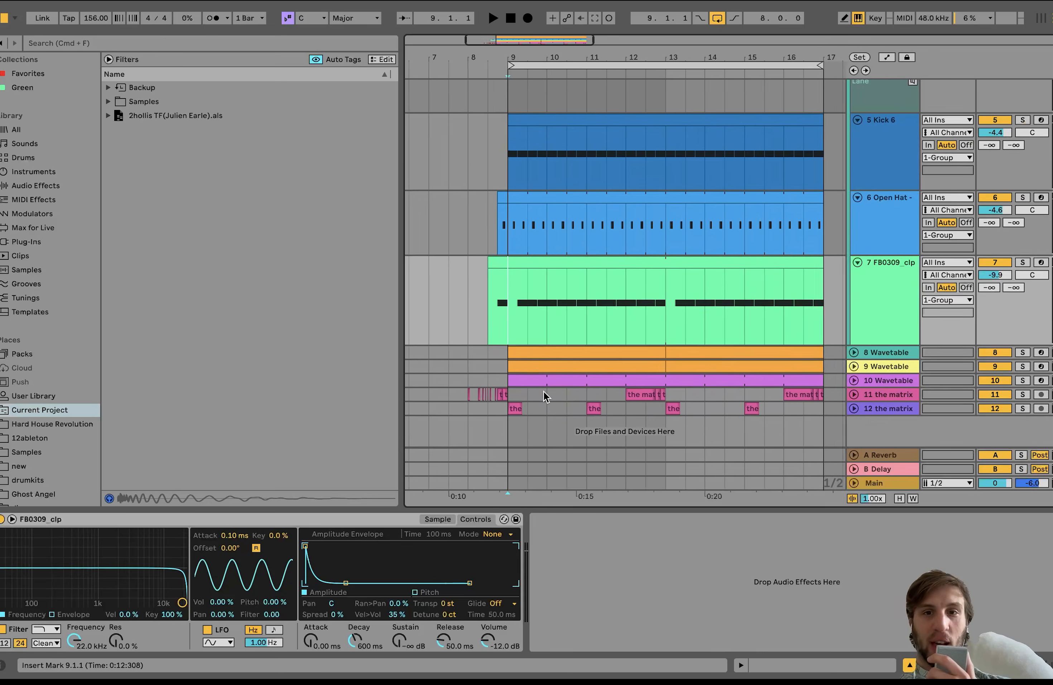
left_click(547, 354)
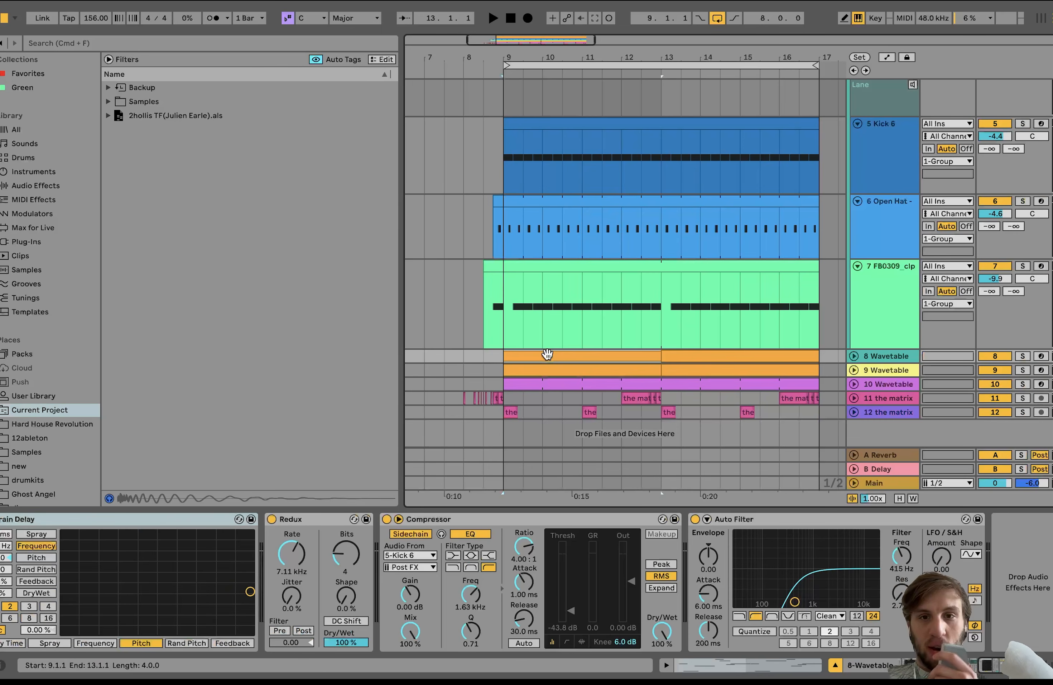
Solo track 8 Wavetable, play it from 9.1.1 and look over the notes in its first clip.
left_click(1023, 357)
key("space")
left_click(854, 355)
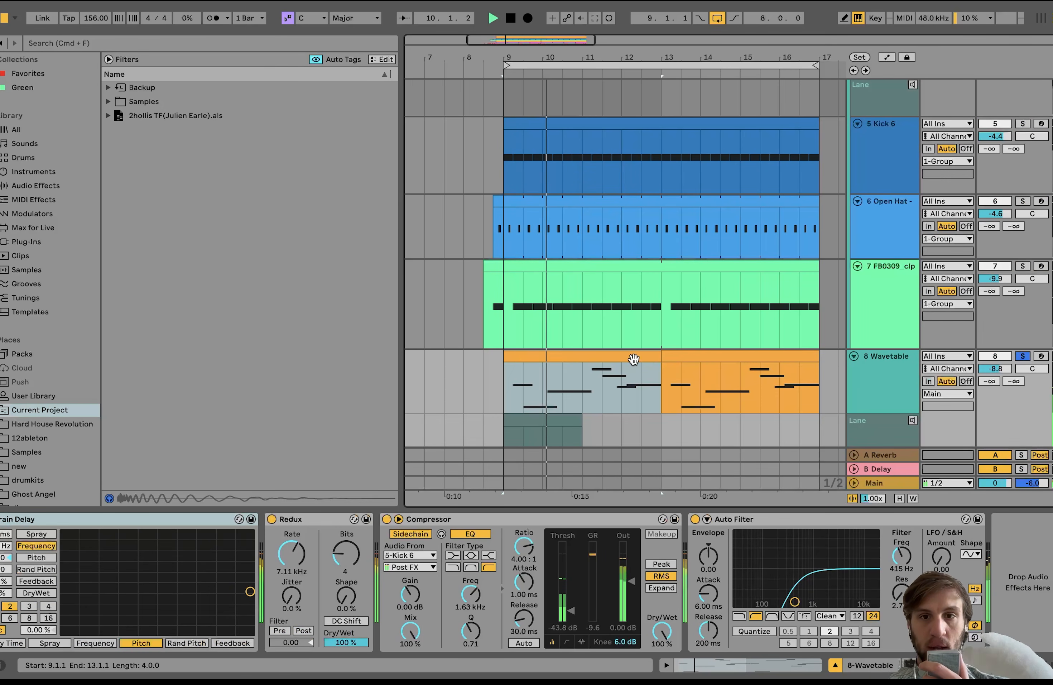
double_click(613, 355)
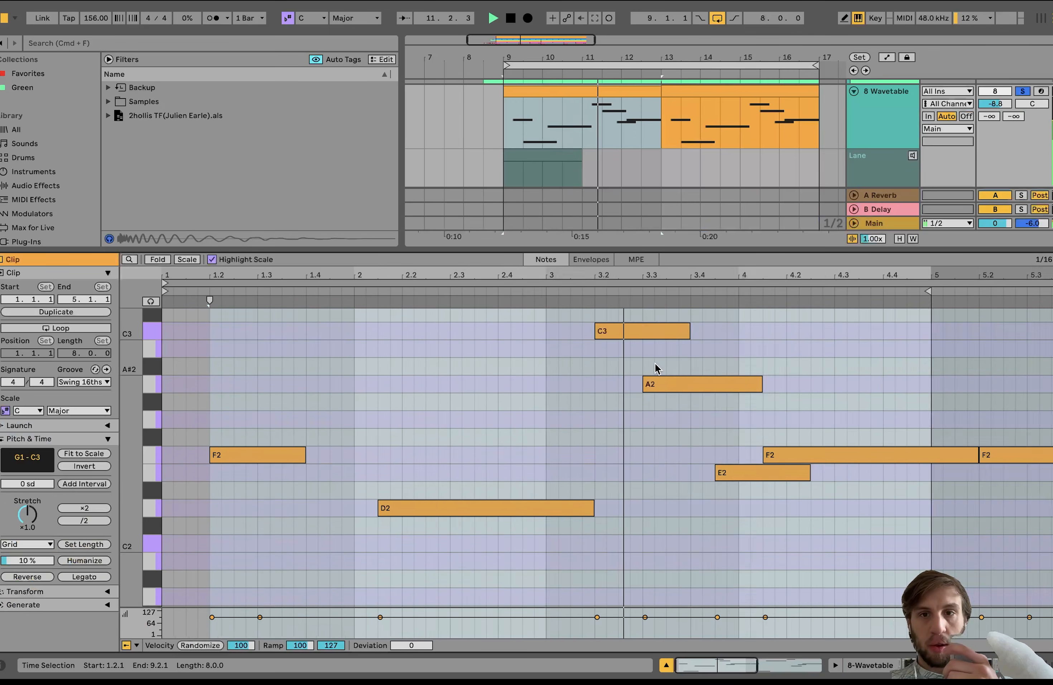
scroll(655, 363, "down", 5)
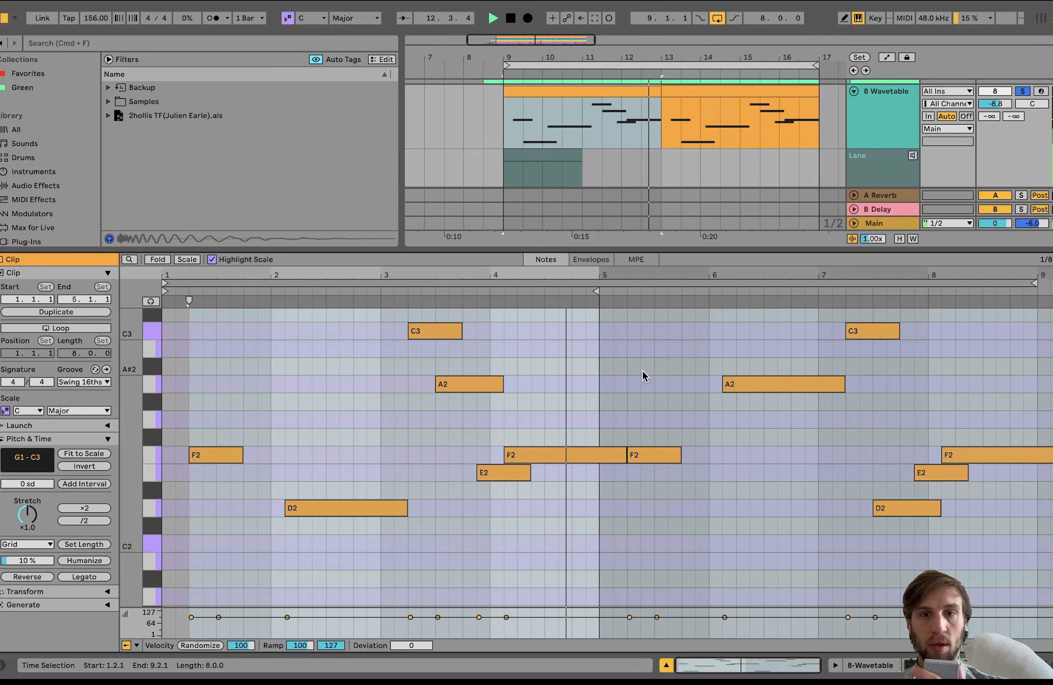
key("shift+Tab")
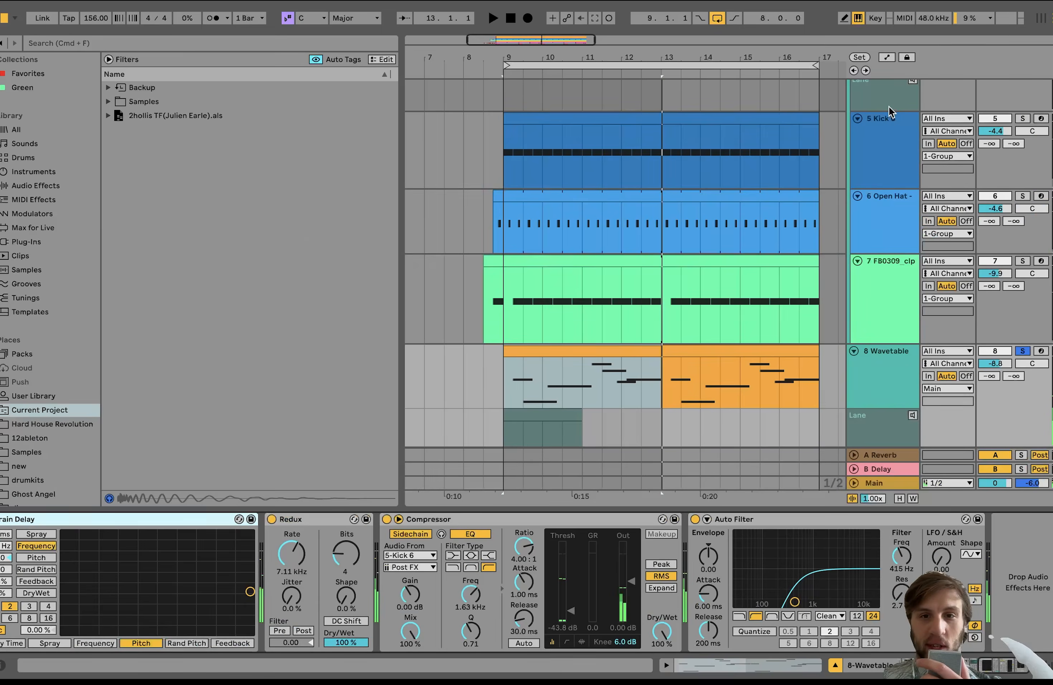
Bypass Reverb and the effects after it on track 8, playing the dry Wavetable while viewing its clip's notes.
scroll(734, 529, "left", 10)
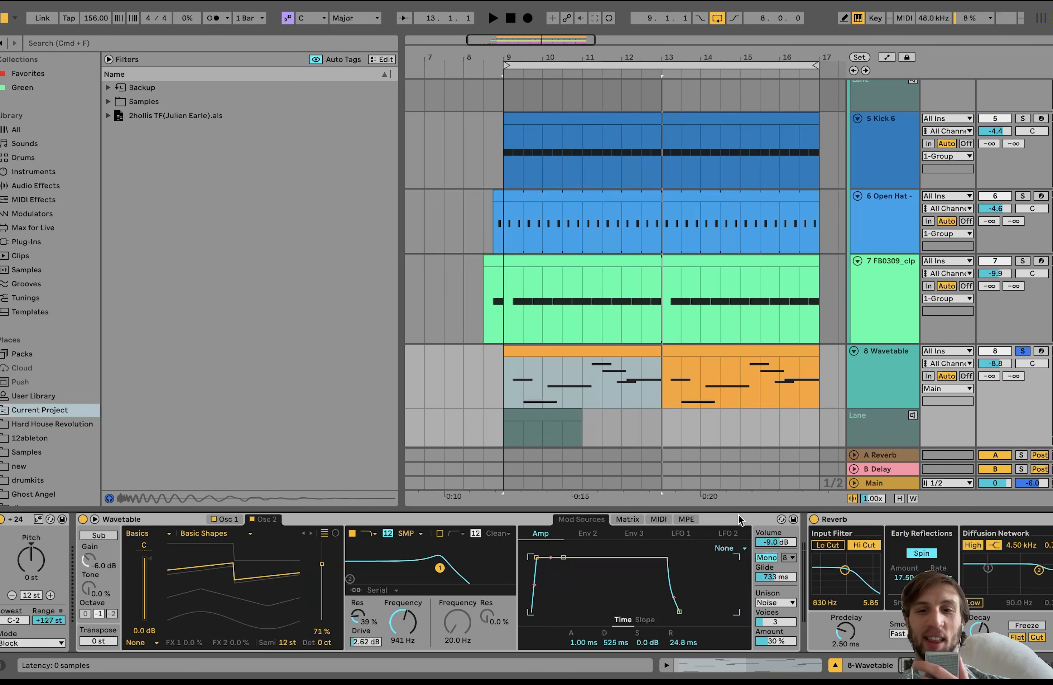
left_click(843, 520)
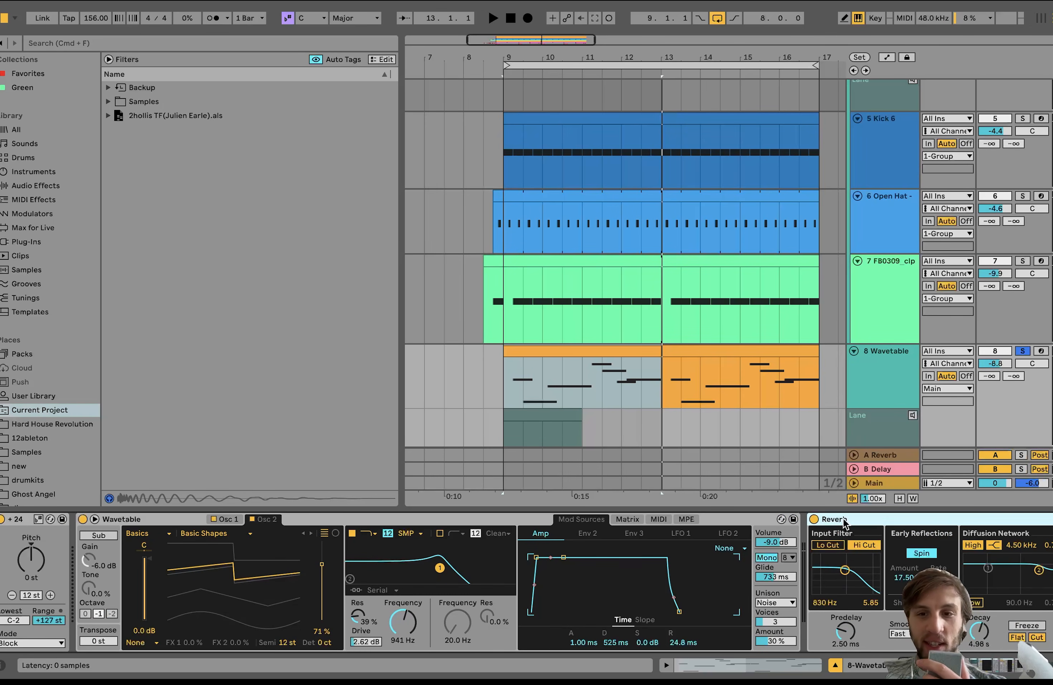
left_click(814, 519)
key("space")
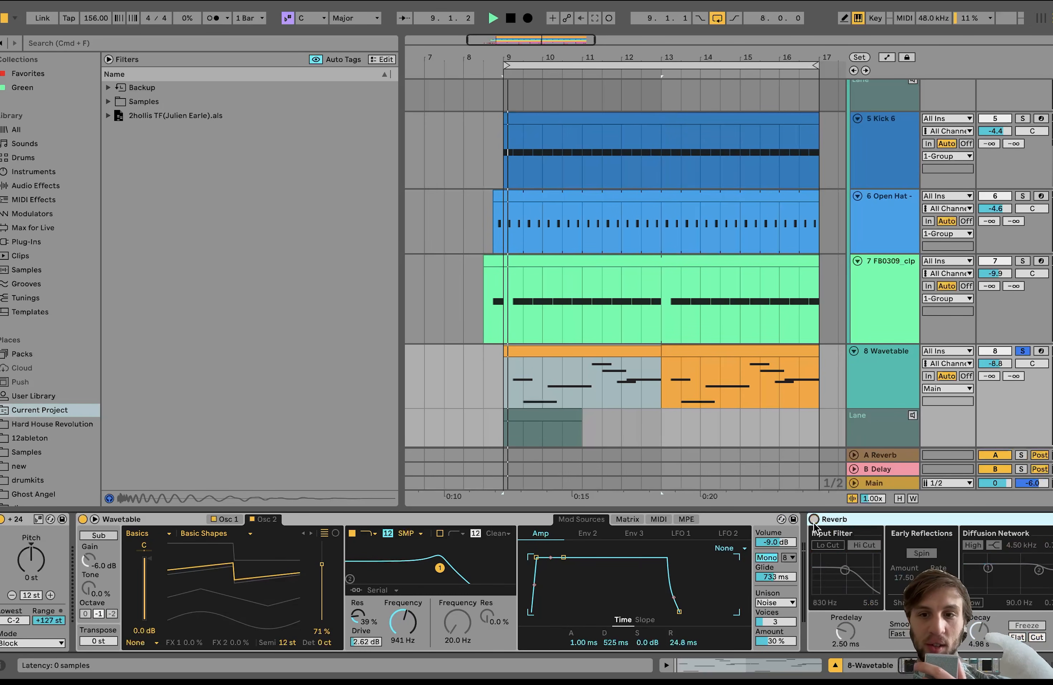
double_click(600, 352)
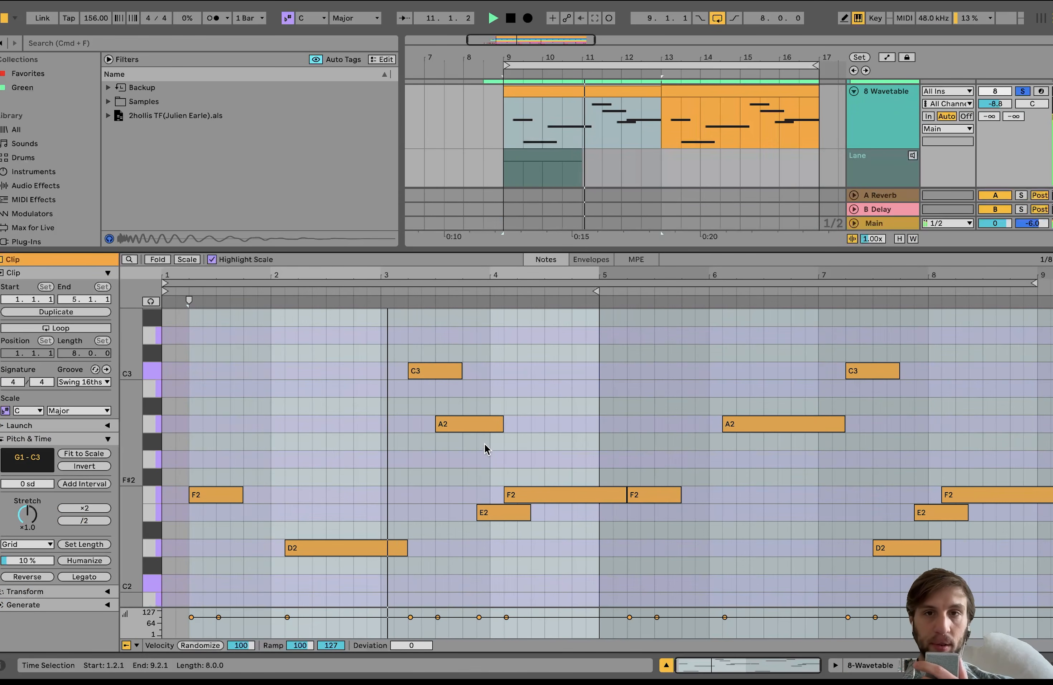
left_click(867, 133)
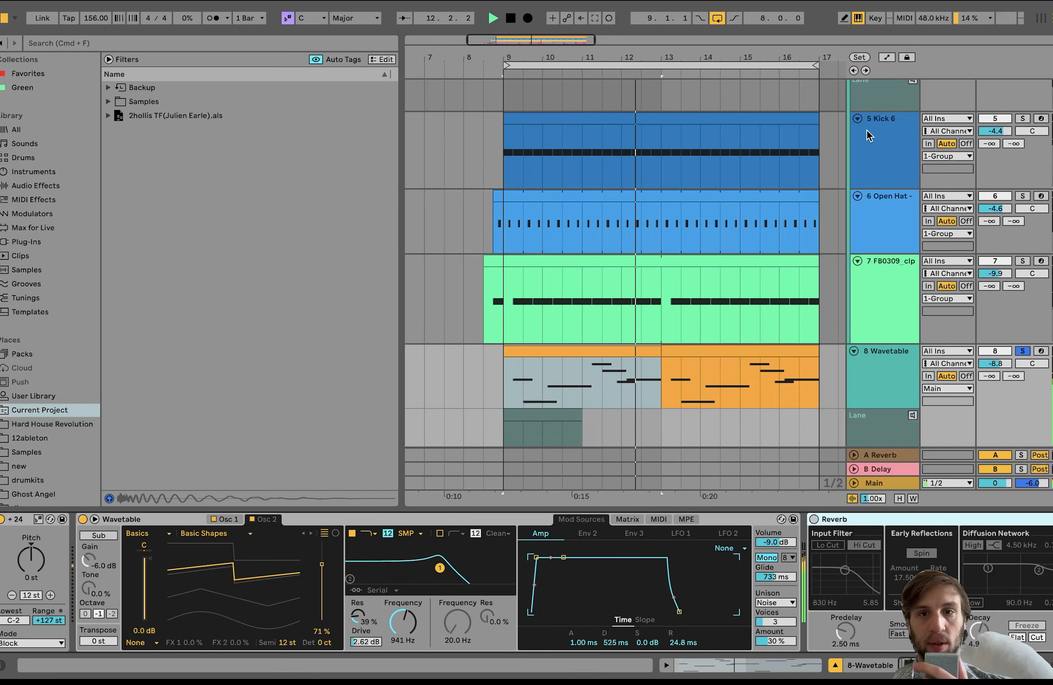
Solo track 2 Wavetable together with track 8 and play both from 9.1.1 to compare the bass with the lead.
scroll(867, 130, "up", 8)
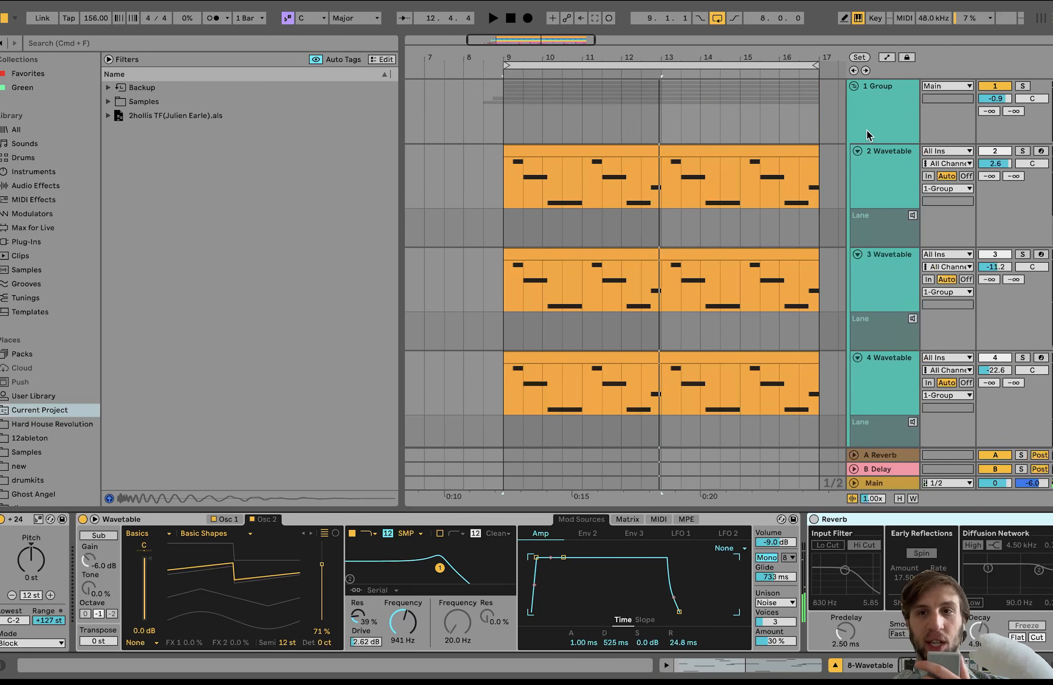
left_click(1022, 151)
key("space")
scroll(1022, 153, "down", 1)
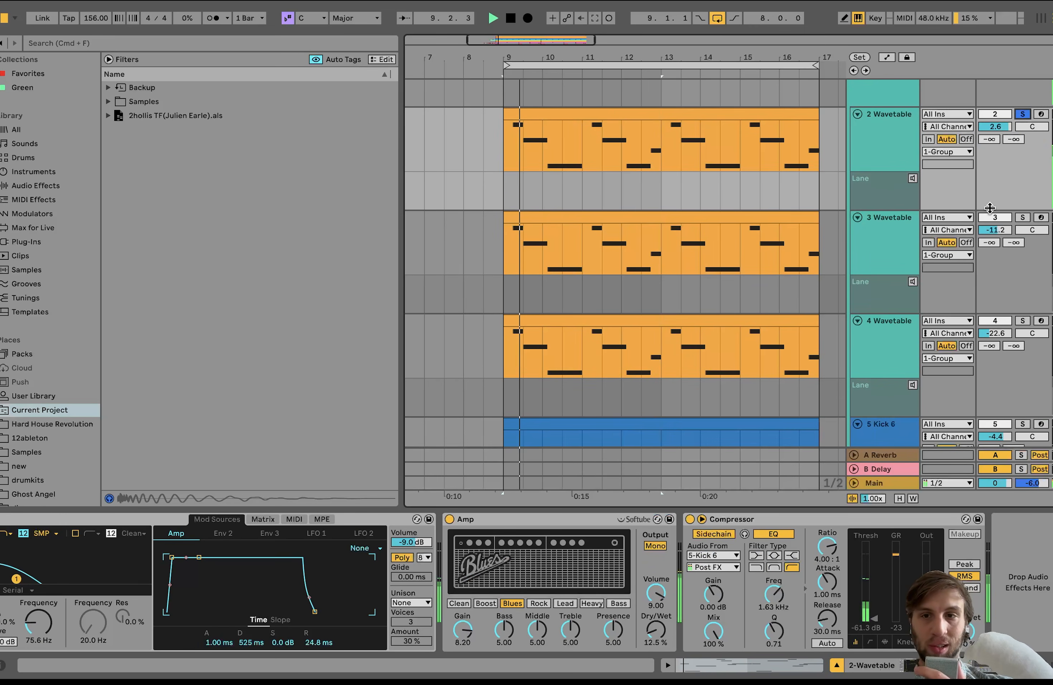
scroll(989, 207, "down", 7)
scroll(989, 207, "down", 2)
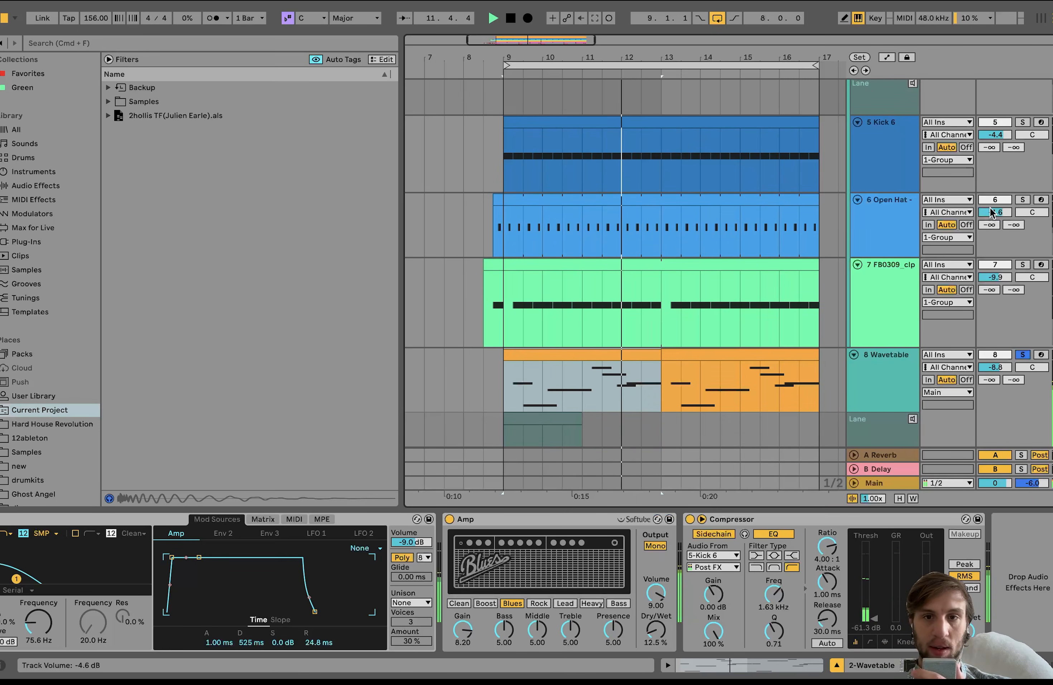
key("space")
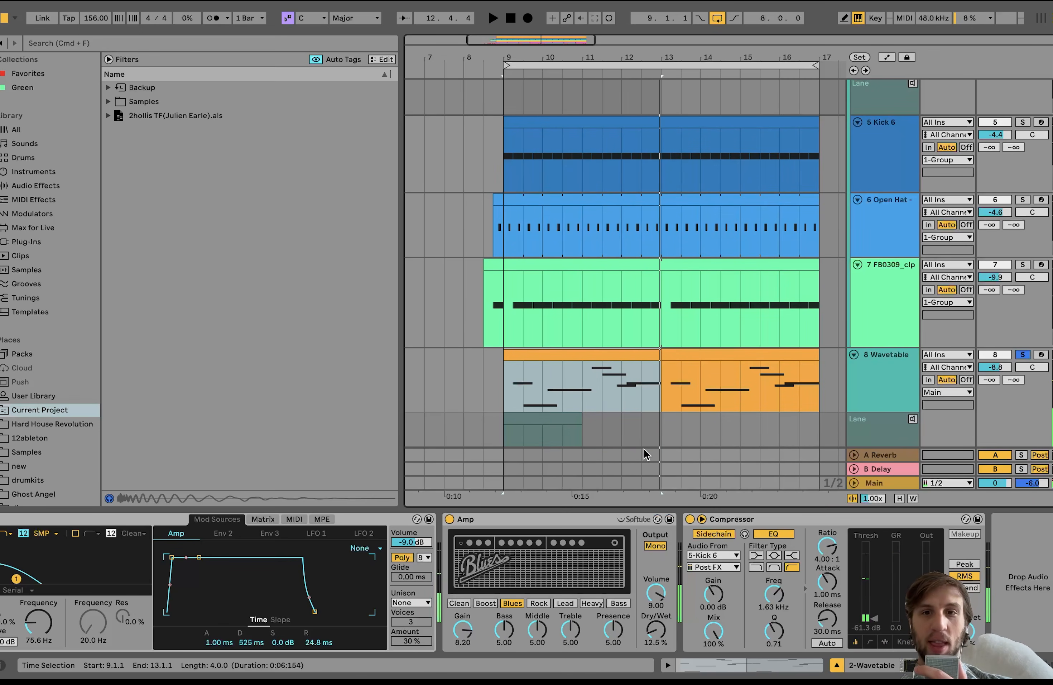
Review the notes in track 8's first clip and its Wavetable glide, oscillator, filter and unison settings, auditioning the dry sound.
double_click(591, 360)
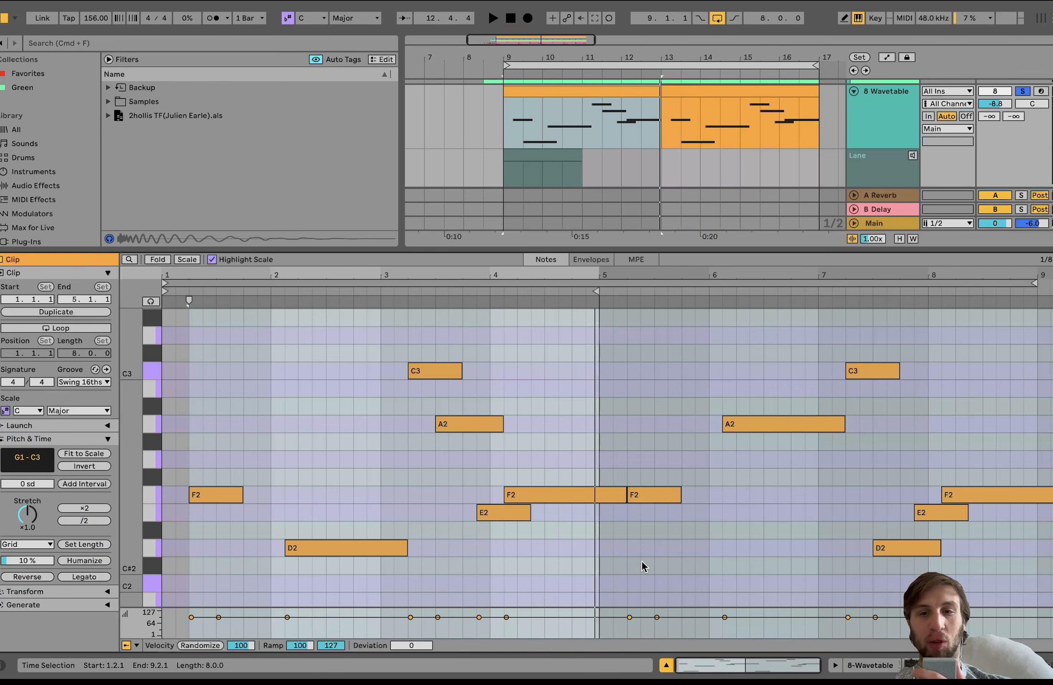
left_click(875, 117)
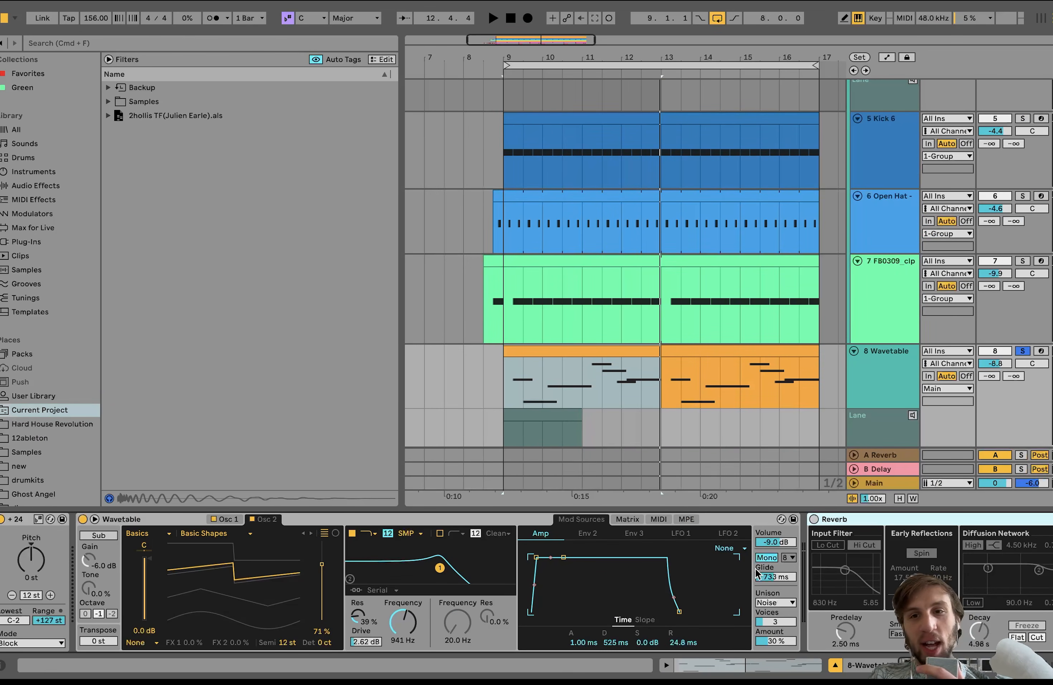
left_click(575, 351)
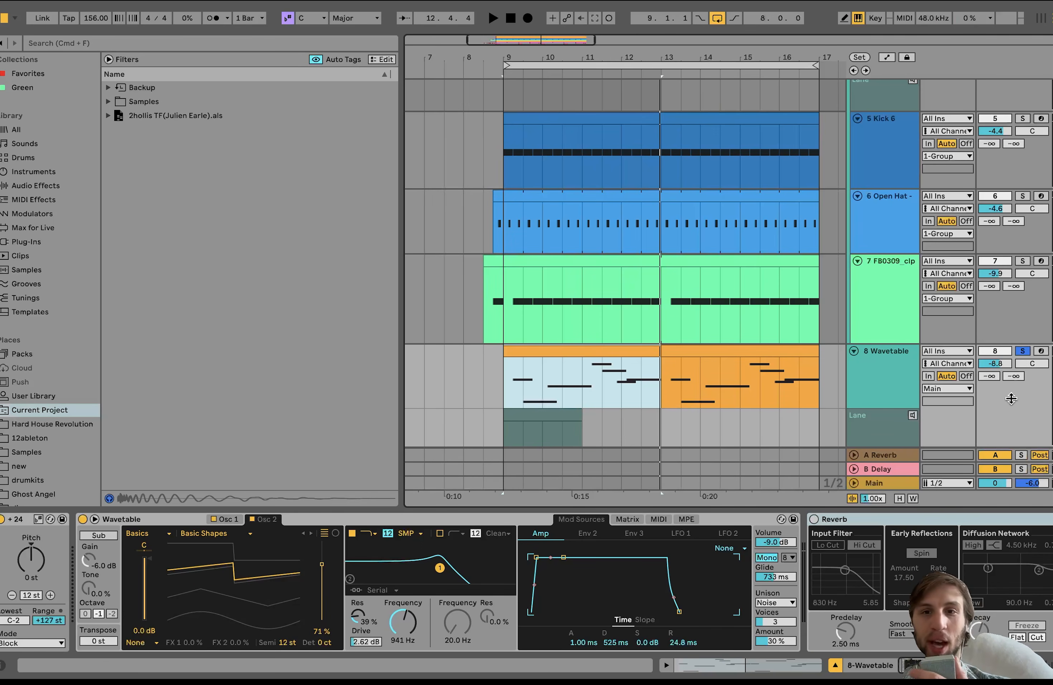
left_click(1022, 351)
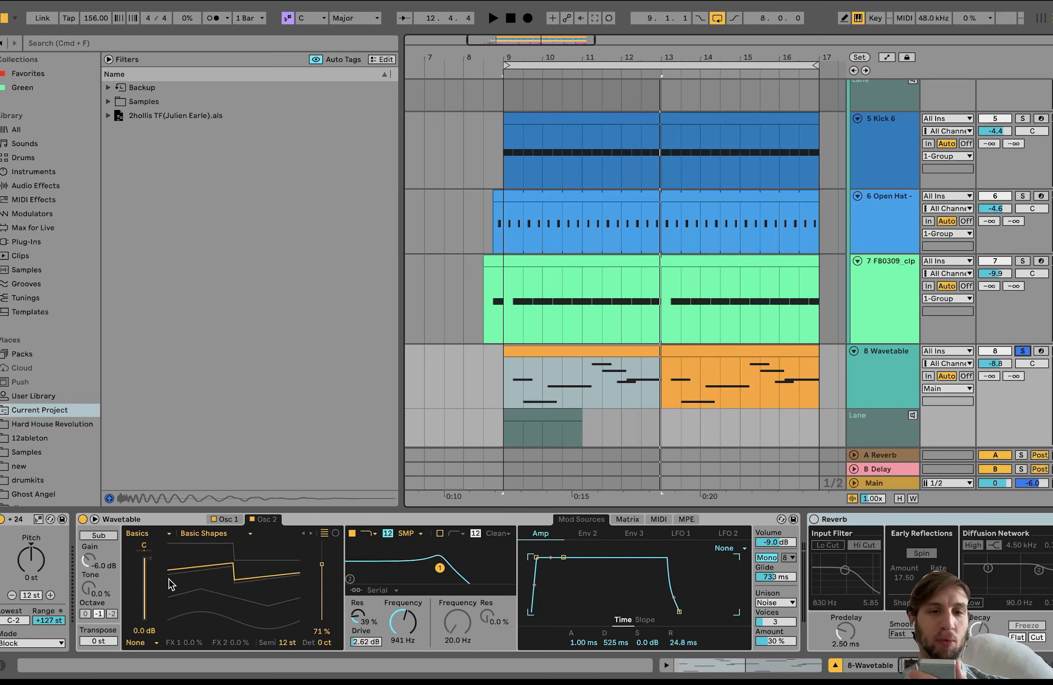
left_click(264, 520)
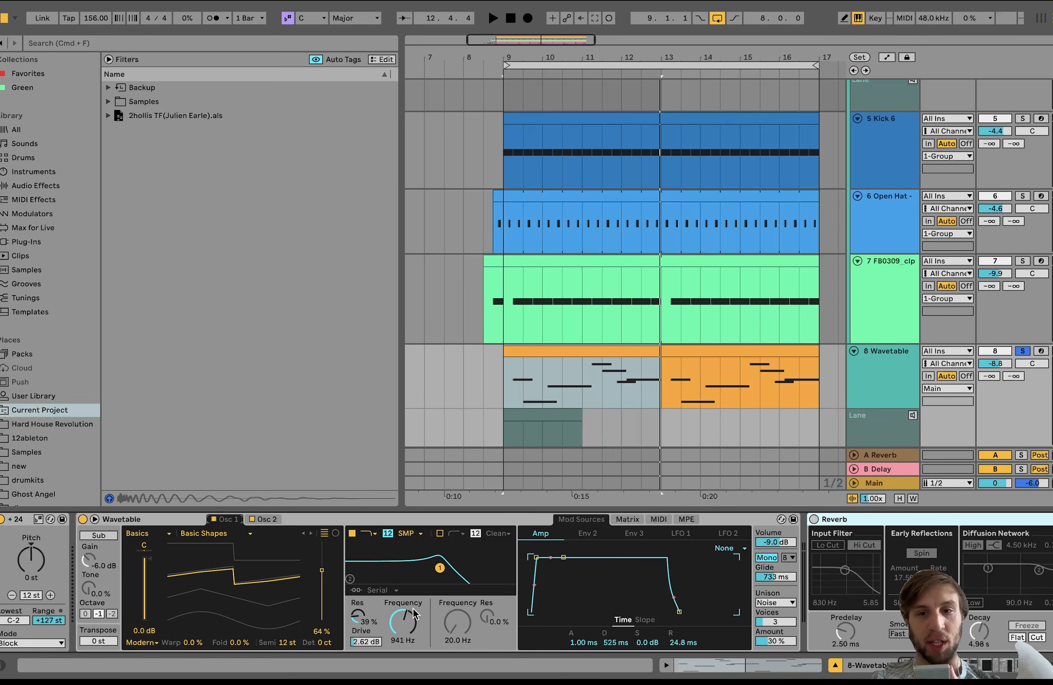
key("space")
scroll(416, 613, "right", 10)
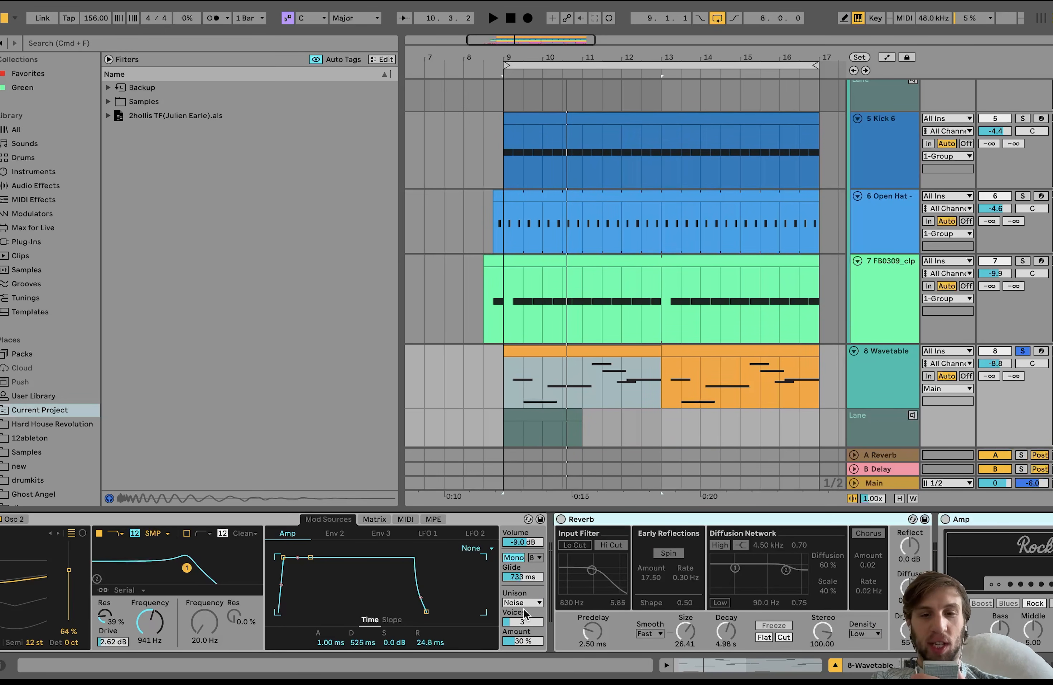
Turn Reverb back on for track 8 and play the Wavetable from 9.1.1 with it.
scroll(524, 613, "right", 5)
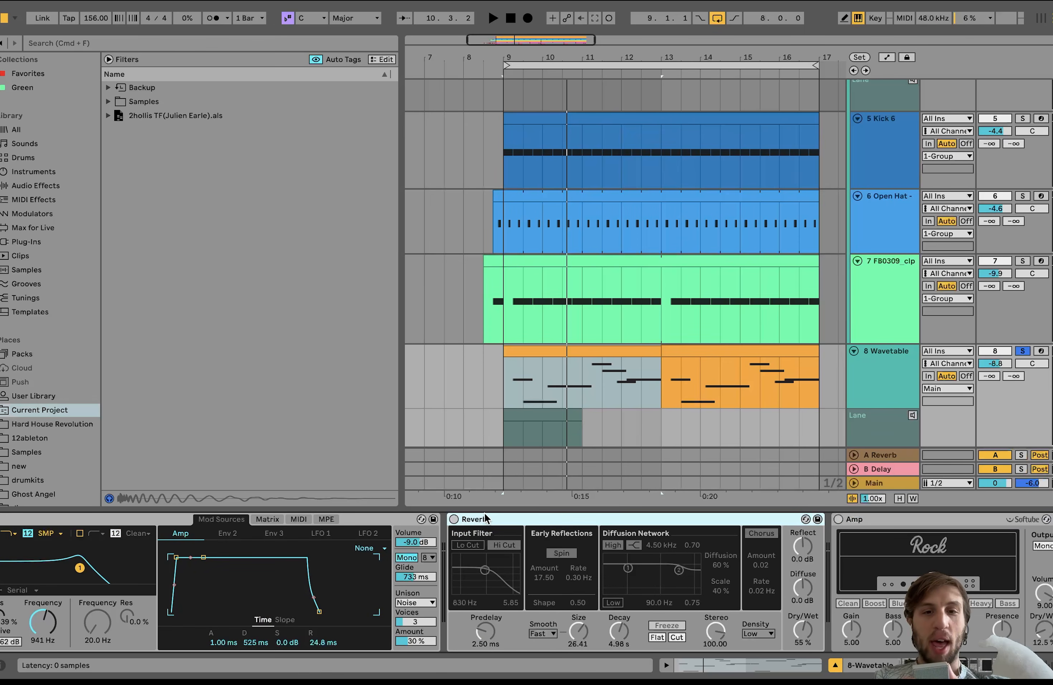
left_click(453, 519)
scroll(492, 529, "right", 15)
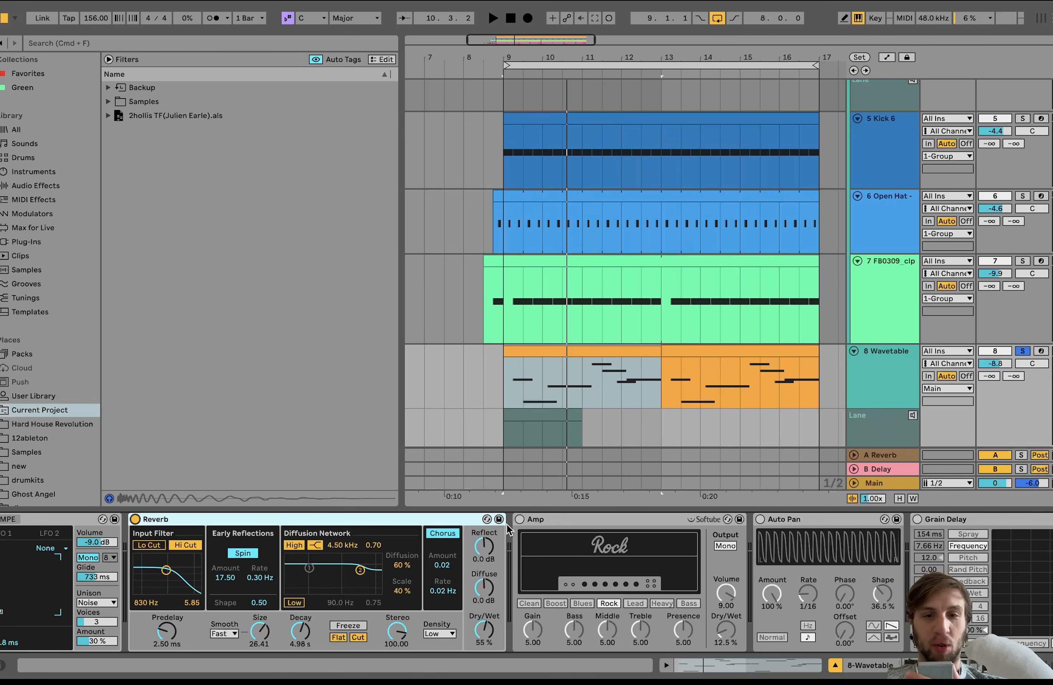
key("space")
Turn the Rock Amp back on after Reverb on track 8, audition it and review both devices' settings.
scroll(490, 525, "right", 12)
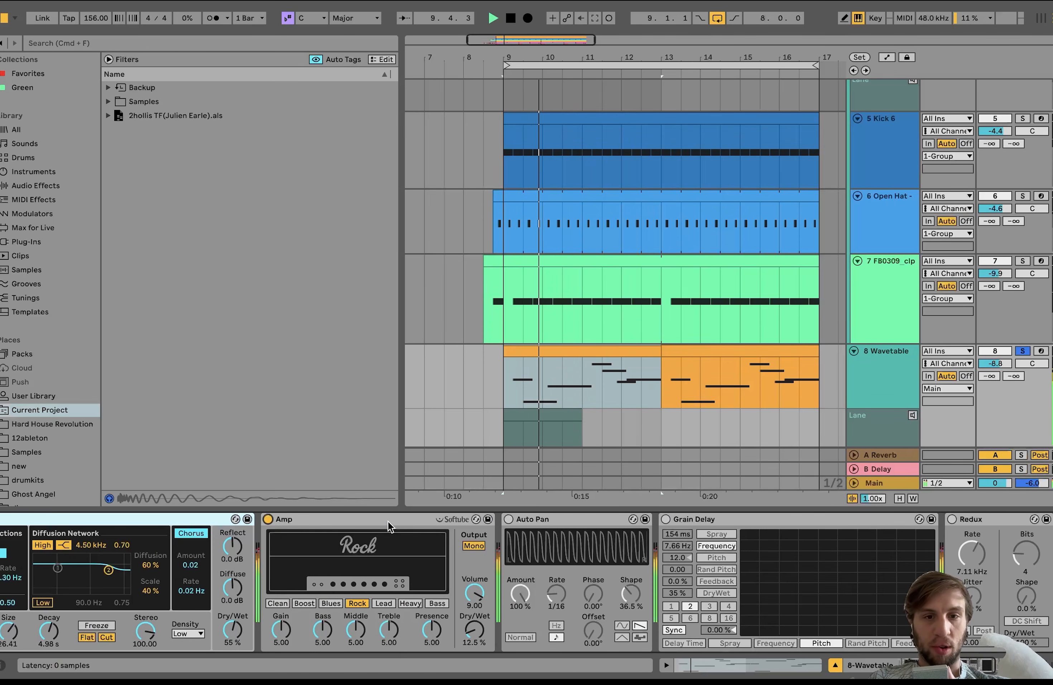
left_click(387, 518)
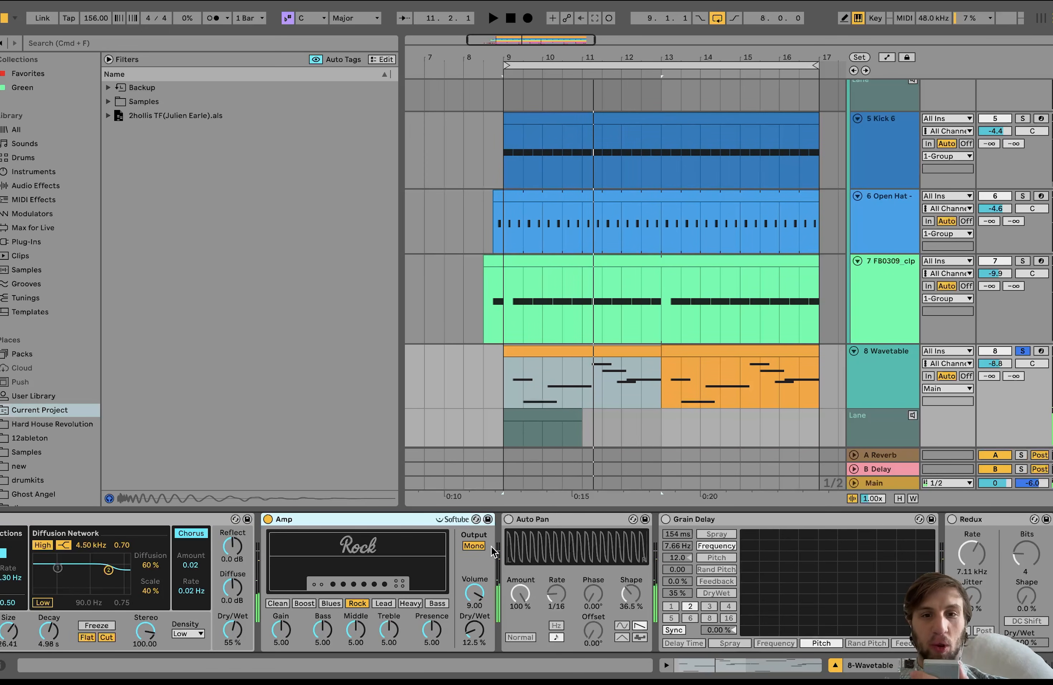
scroll(389, 547, "left", 11)
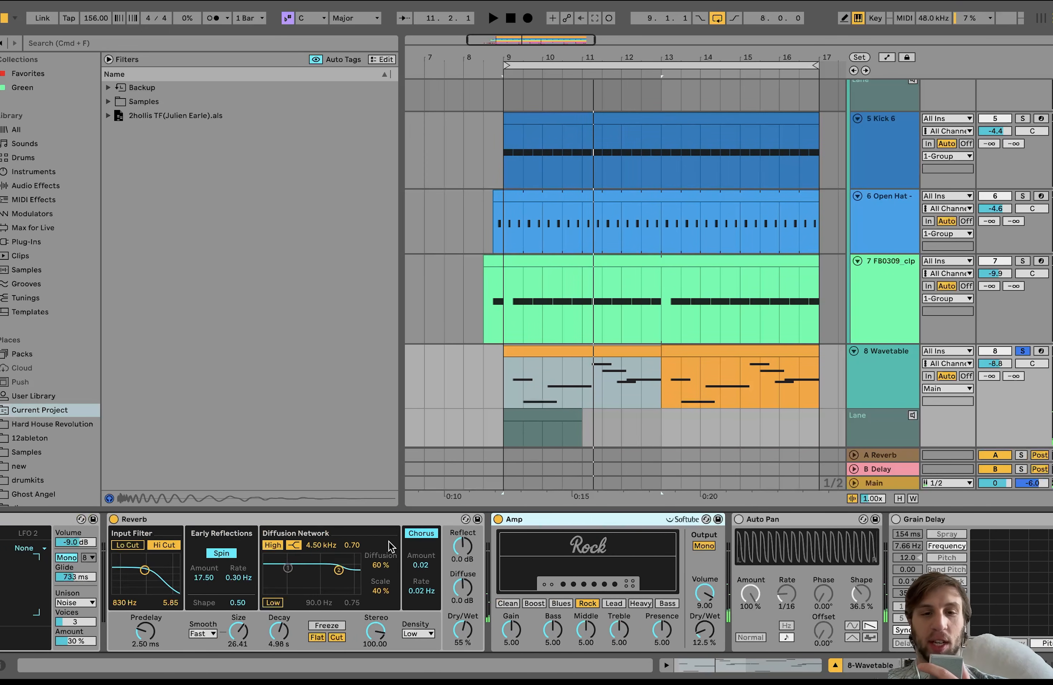
left_click(351, 521)
scroll(617, 539, "right", 10)
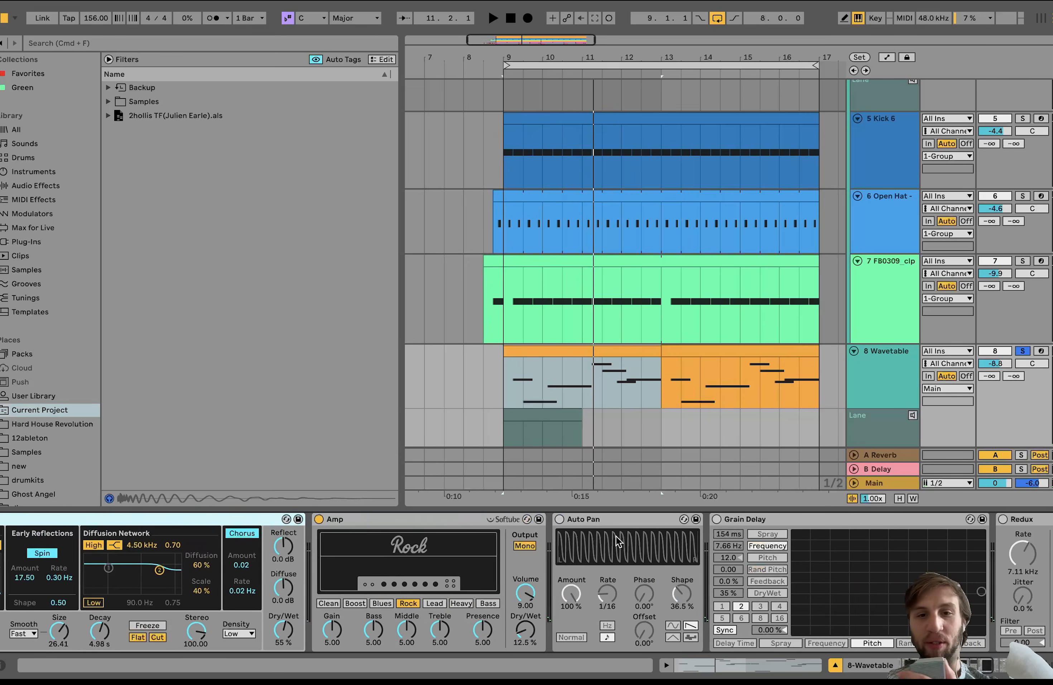
Turn Auto Pan back on for track 8 and play the Wavetable from 9.1.1 to hear the gating.
left_click(533, 519)
left_click(551, 519)
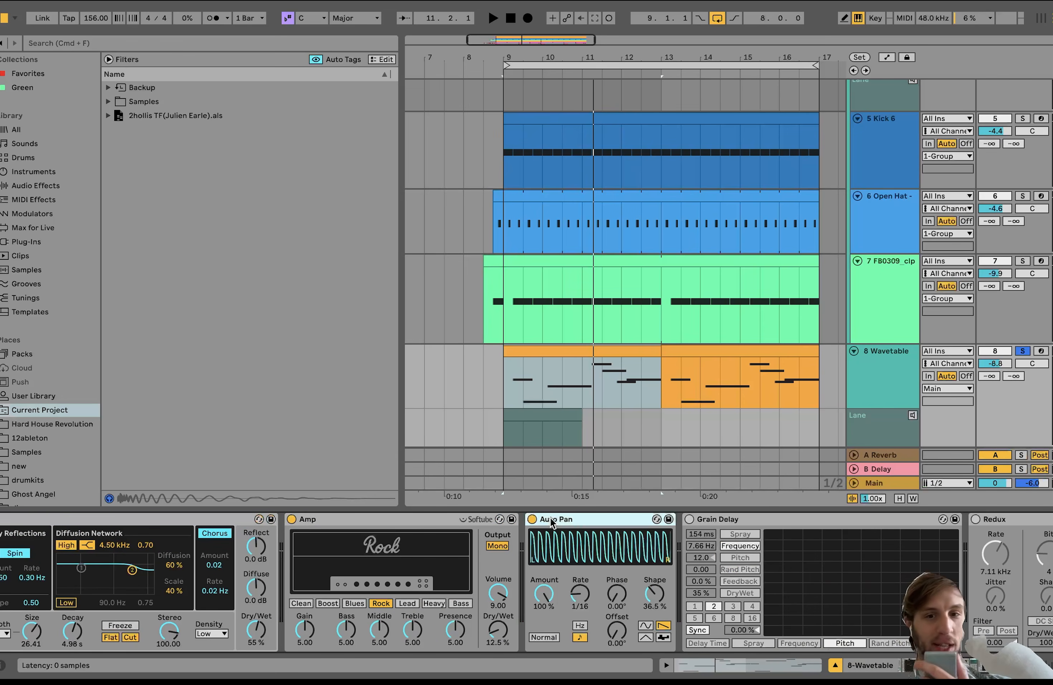
key("space")
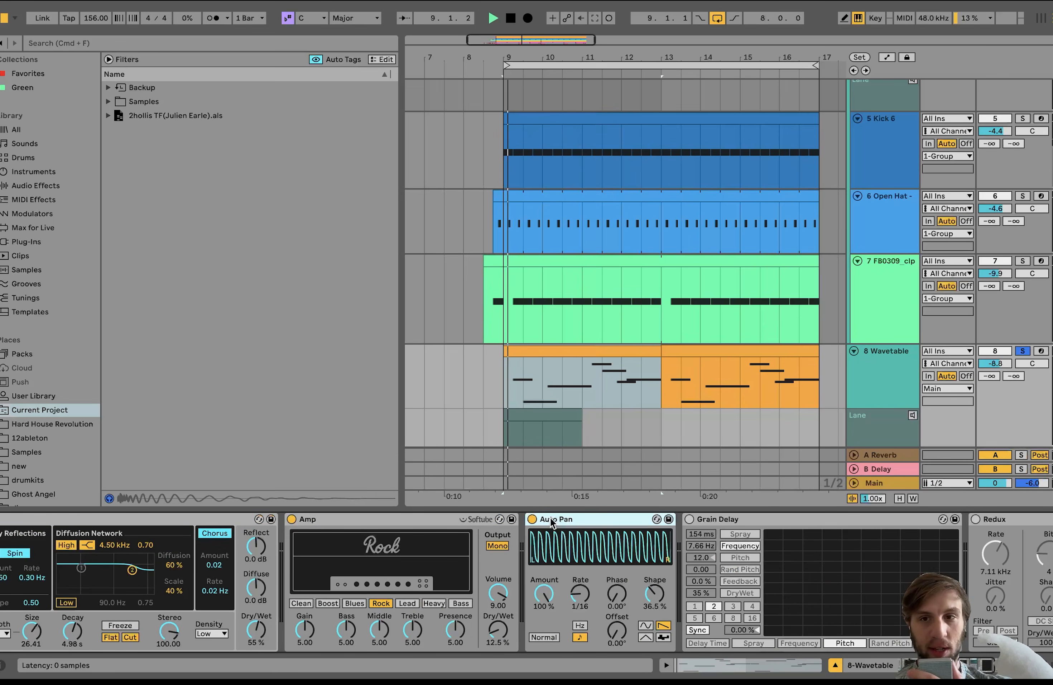
Turn Grain Delay back on after Auto Pan during playback and audition its effect on track 8.
scroll(551, 518, "right", 6)
scroll(551, 520, "right", 1)
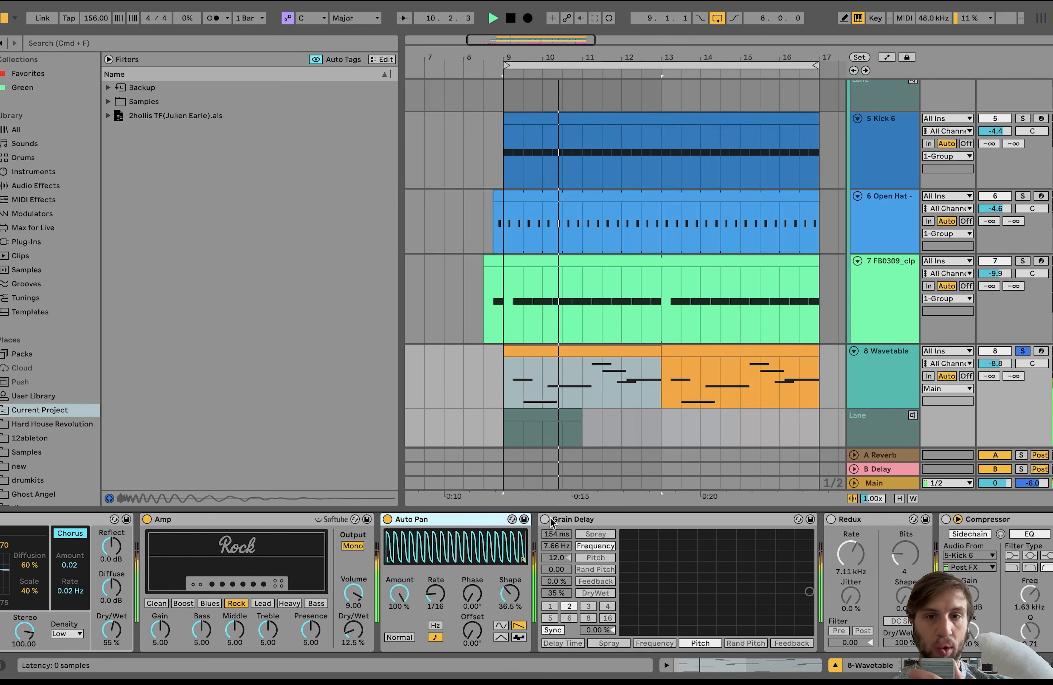
left_click(544, 519)
scroll(543, 521, "right", 3)
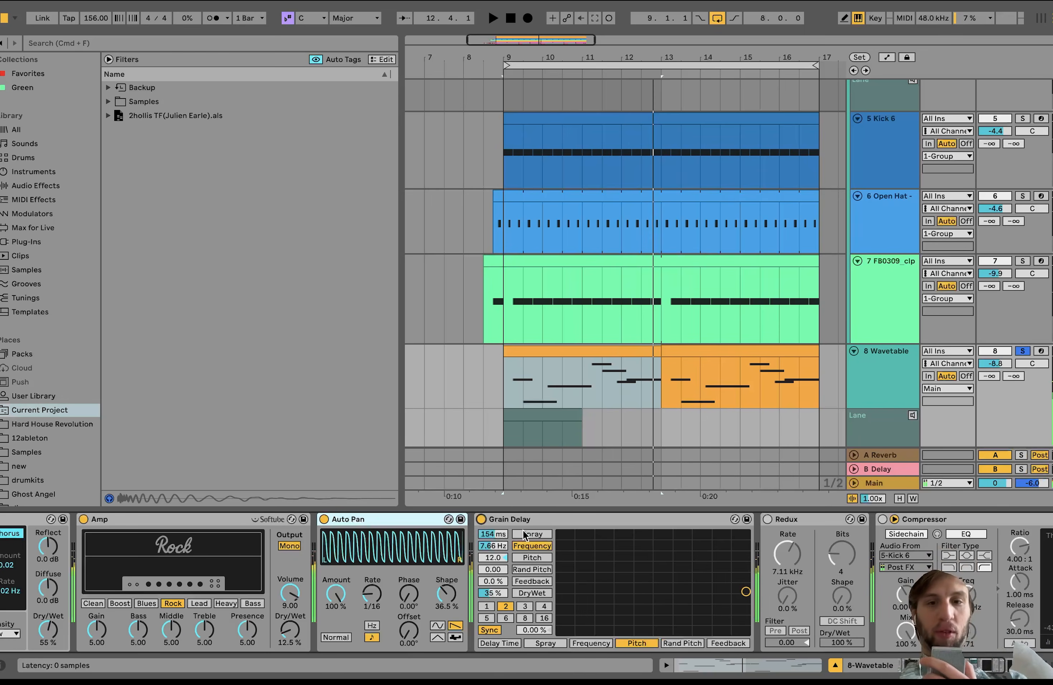
Turn Redux back on after Grain Delay on track 8 and audition the bit-crushed sound.
scroll(571, 564, "right", 15)
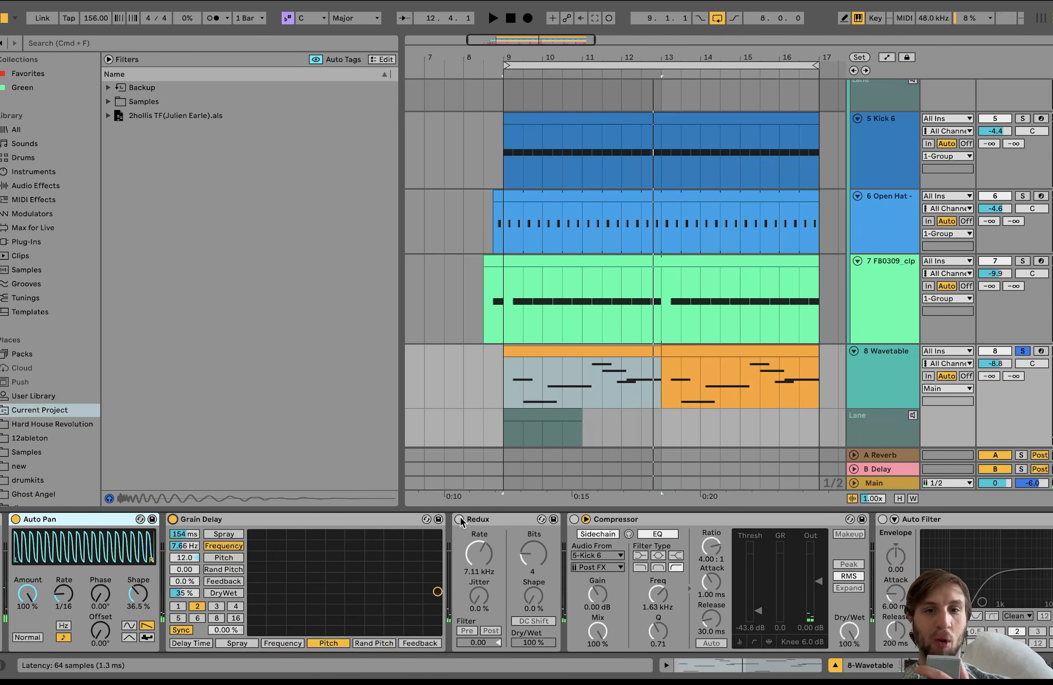
left_click(460, 520)
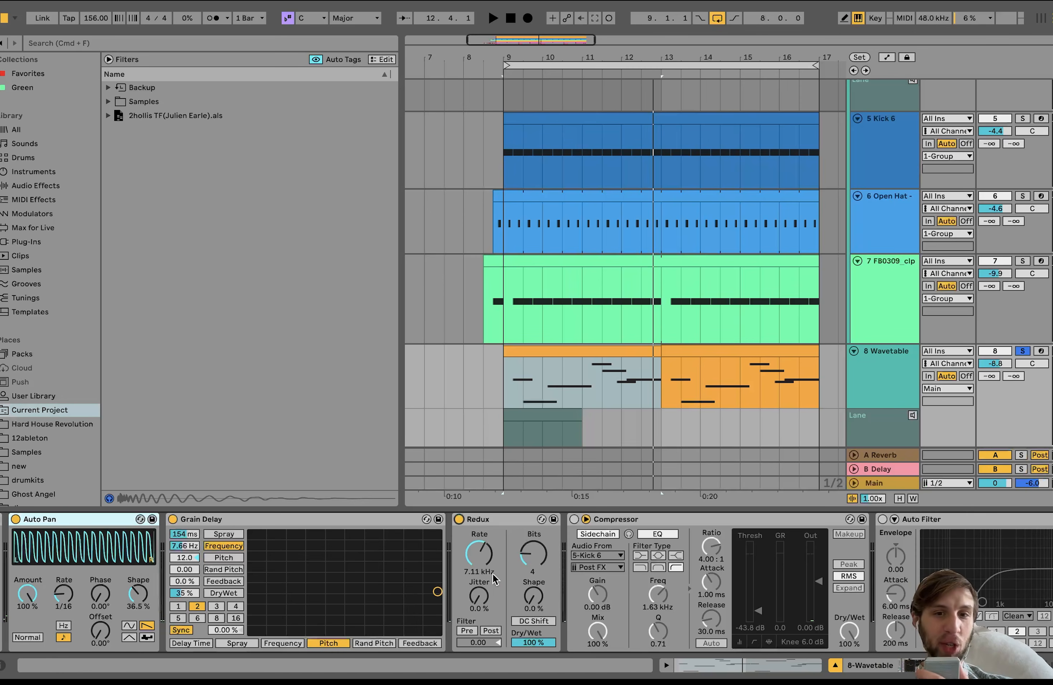
key("space")
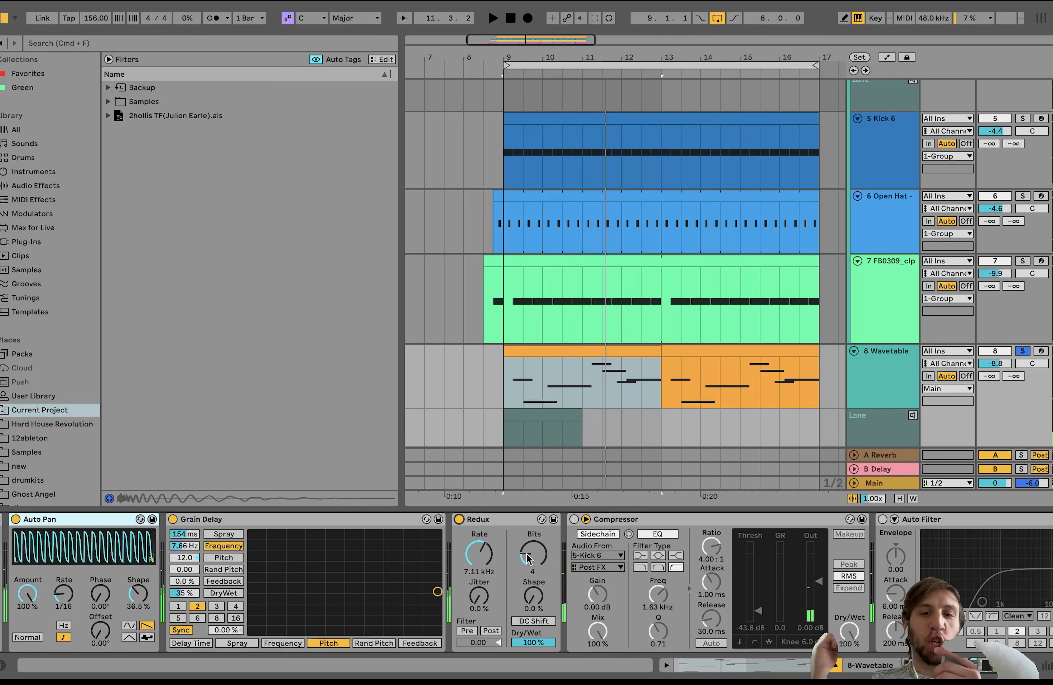
Review track 8's effect chain from Amp through Redux to the sidechained Compressor and Auto Filter.
scroll(527, 556, "left", 10)
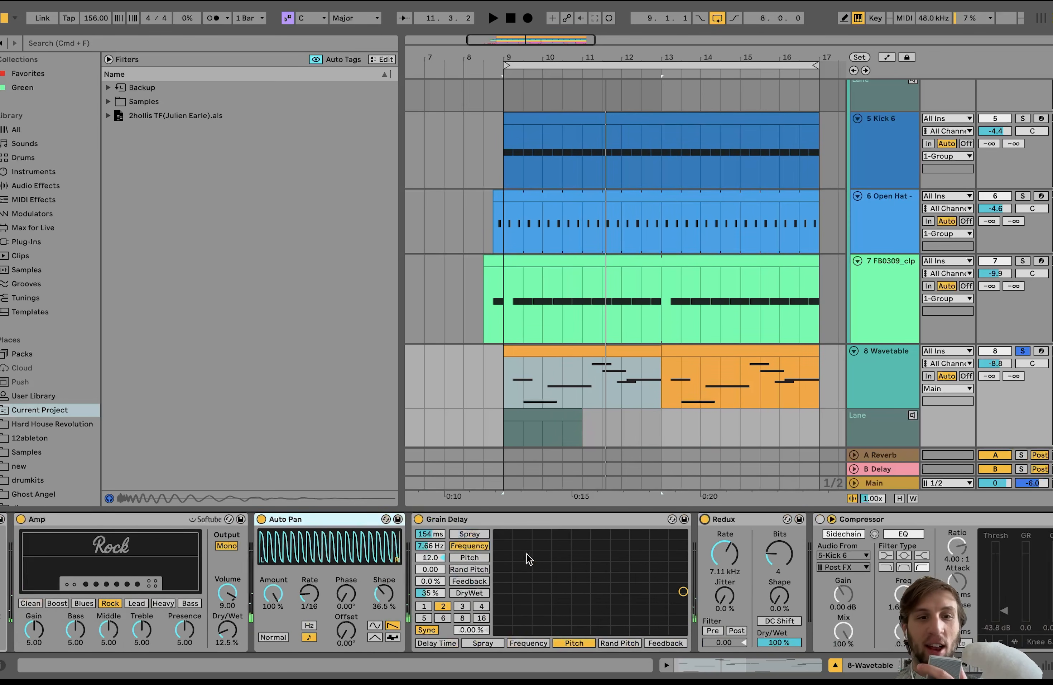
scroll(527, 556, "right", 7)
scroll(530, 559, "right", 5)
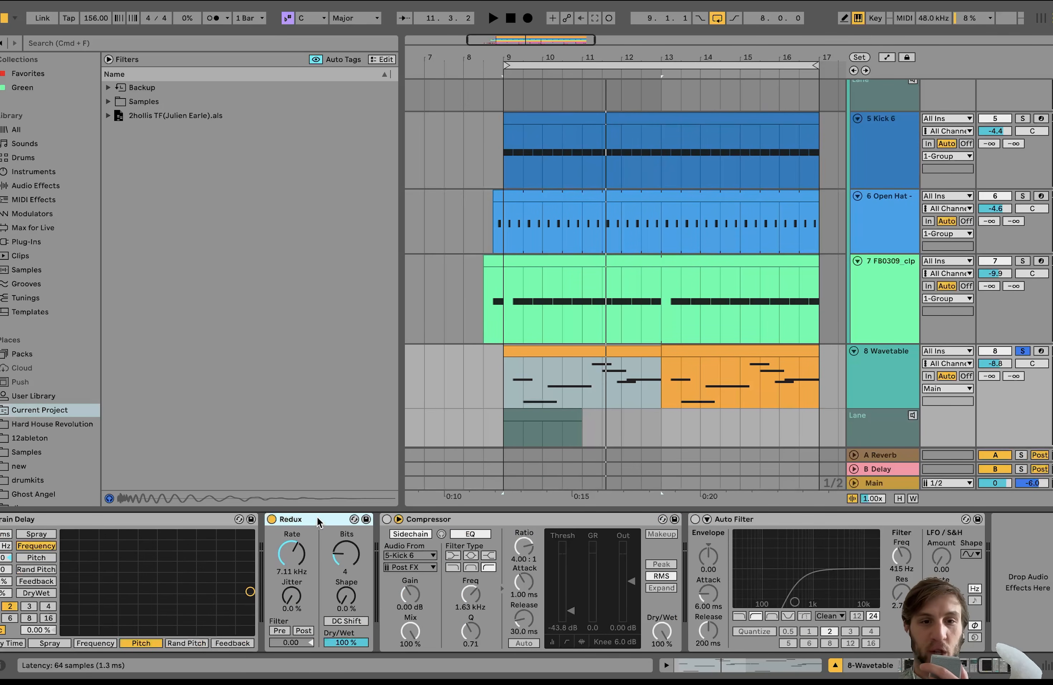
left_click(310, 527)
scroll(296, 587, "left", 3)
scroll(454, 603, "right", 3)
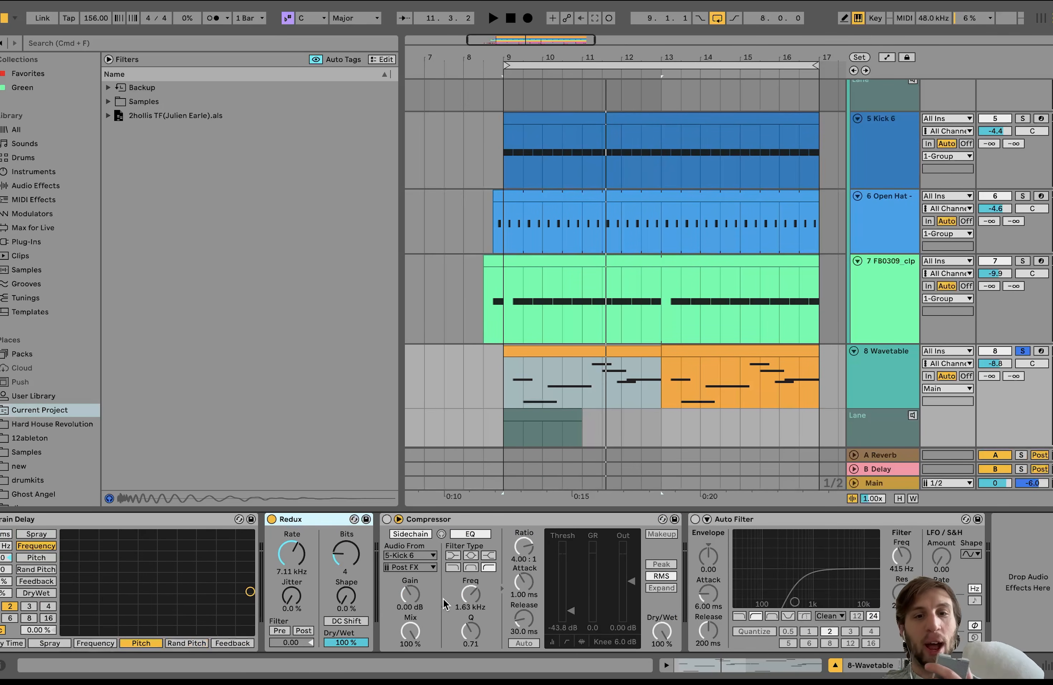
Turn the sidechained Compressor and the Auto Filter back on for track 8 and audition them from 9.1.1.
left_click(386, 520)
key("space")
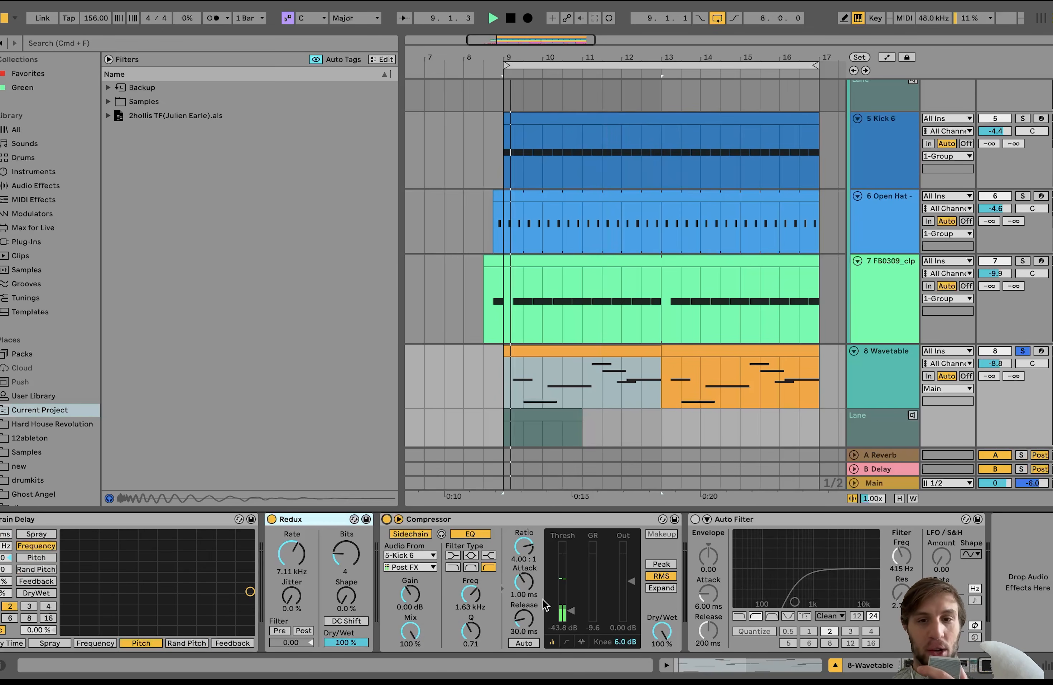
left_click(695, 519)
Collapse track 8, expand and solo the track 9 Wavetable, and play it from 9.1.1.
scroll(810, 352, "down", 3)
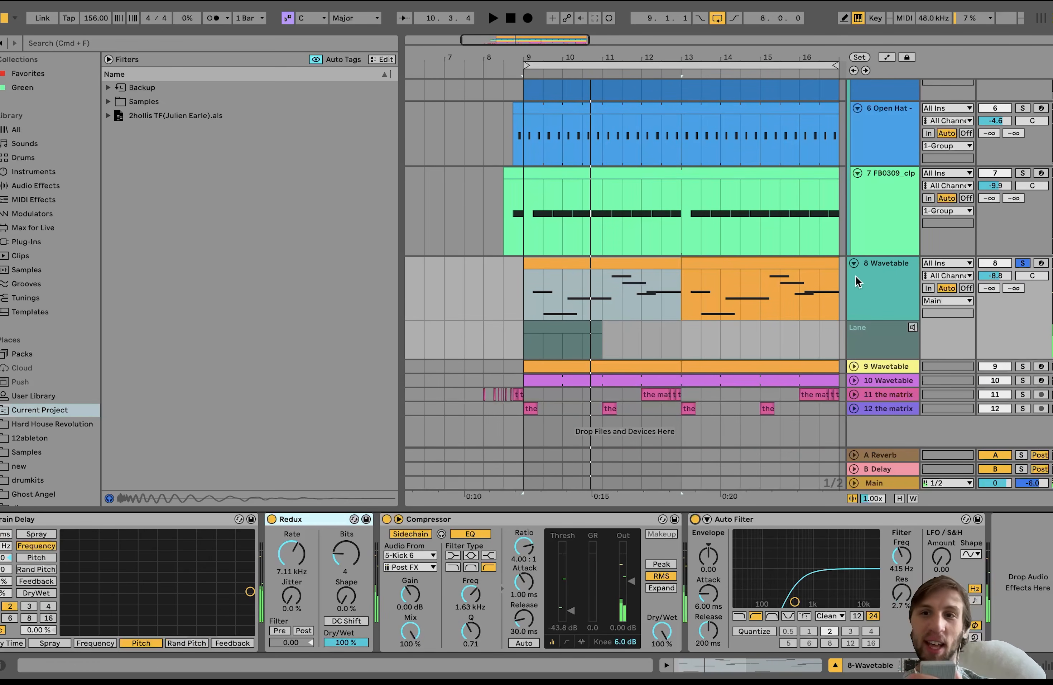
left_click(854, 263)
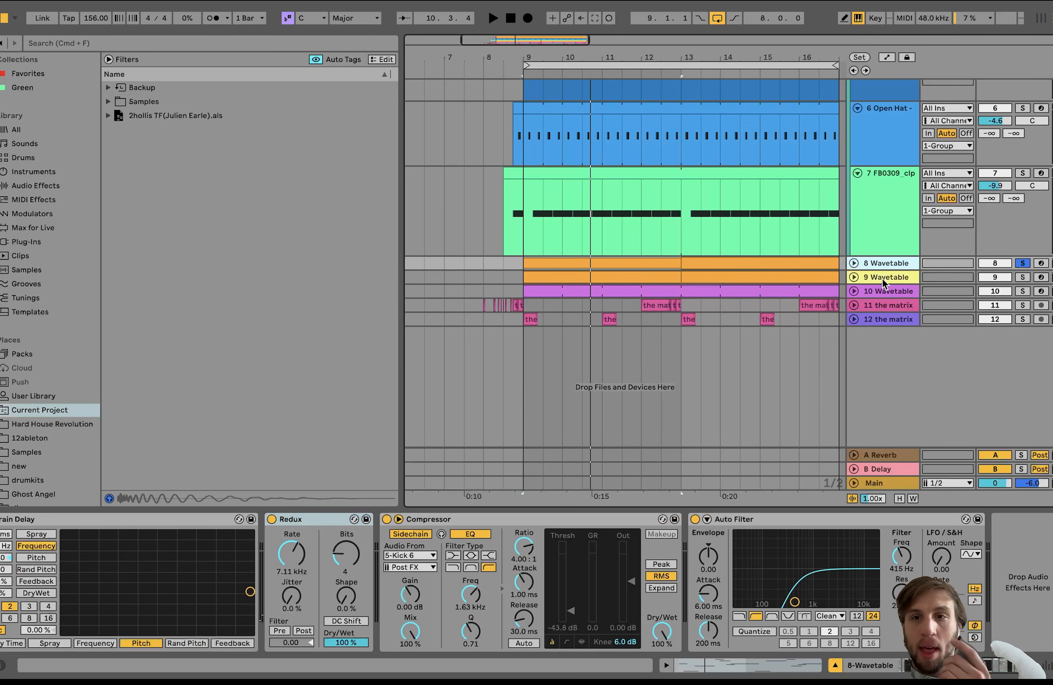
left_click(855, 276)
left_click(1023, 277)
key("space")
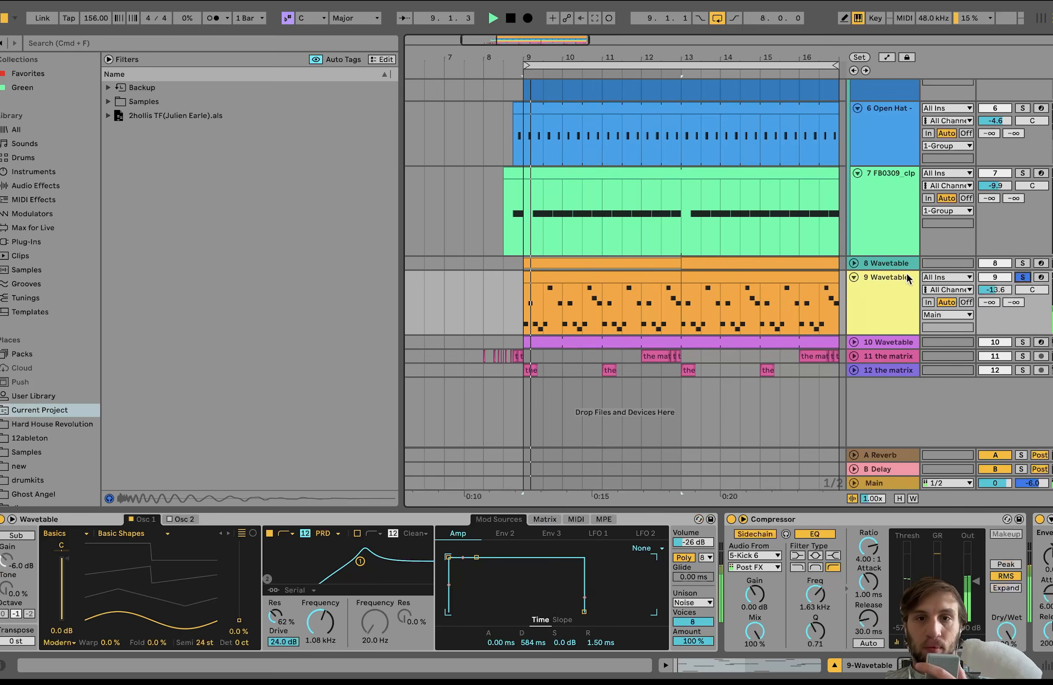
View the notes of track 9's first clip at bar 9 during playback, and unsolo the track.
left_click(619, 282)
scroll(698, 294, "right", 2)
scroll(698, 294, "up", 1)
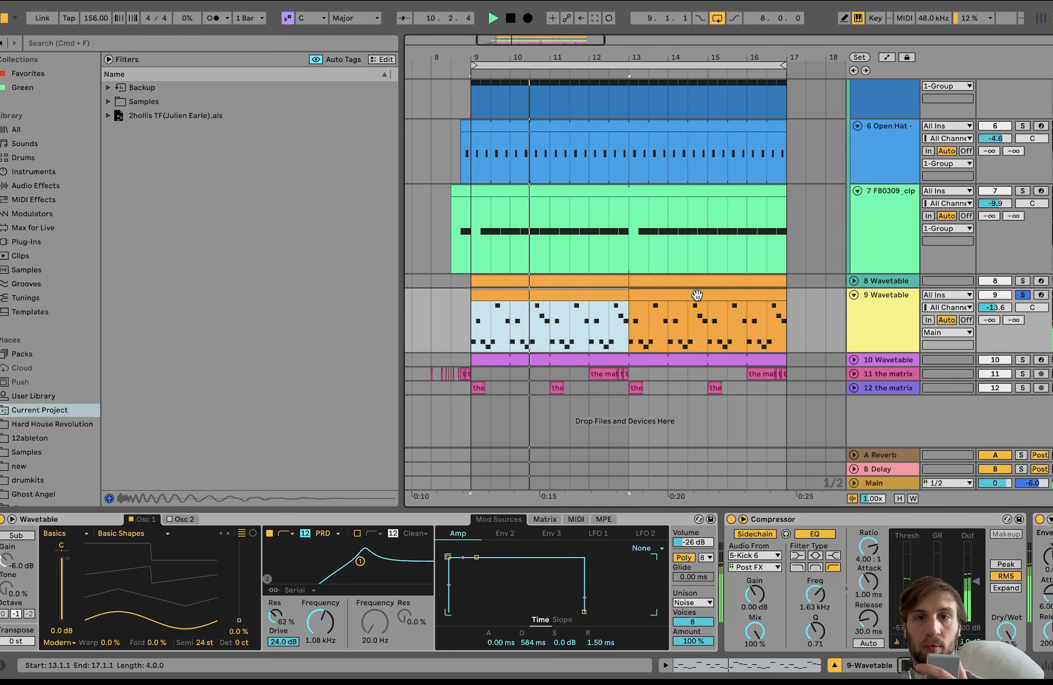
double_click(591, 296)
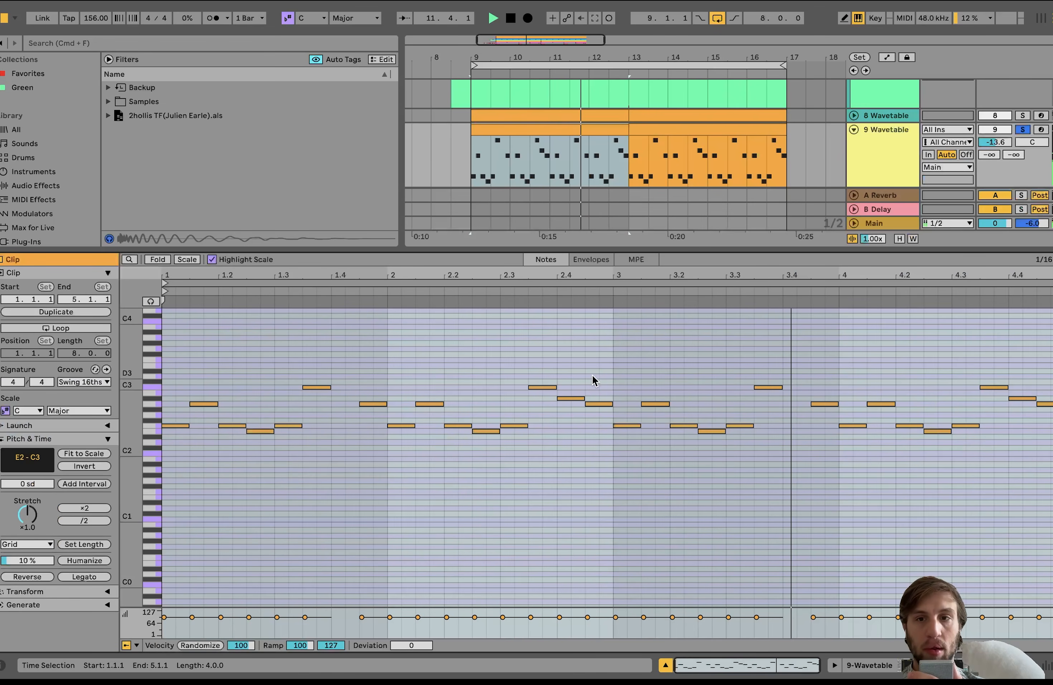
left_click(1023, 129)
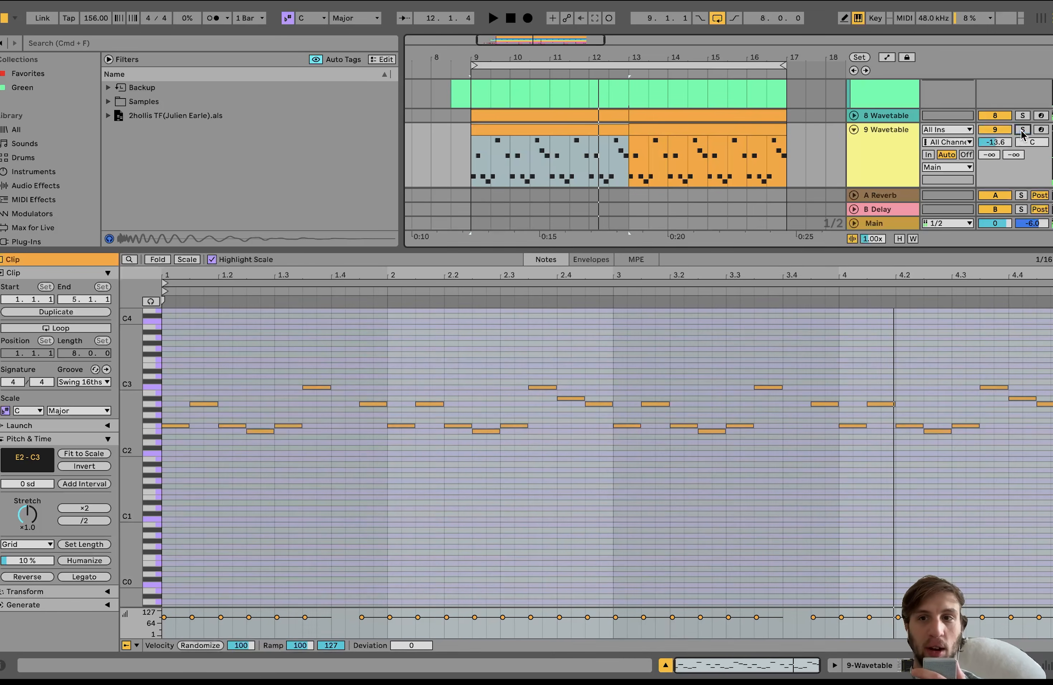
Solo the track 2 Wavetable bass and play it from 9.1.1 to compare it with track 9's melody.
scroll(882, 170, "up", 5)
scroll(883, 170, "down", 6)
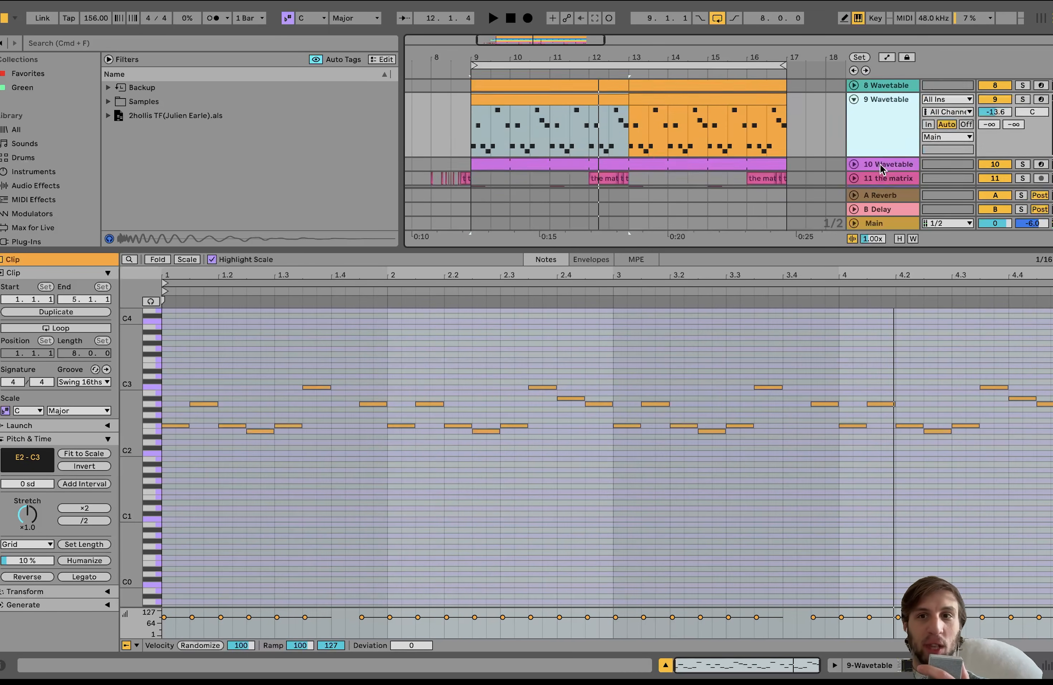
scroll(883, 170, "up", 5)
scroll(882, 170, "down", 4)
scroll(882, 170, "up", 1)
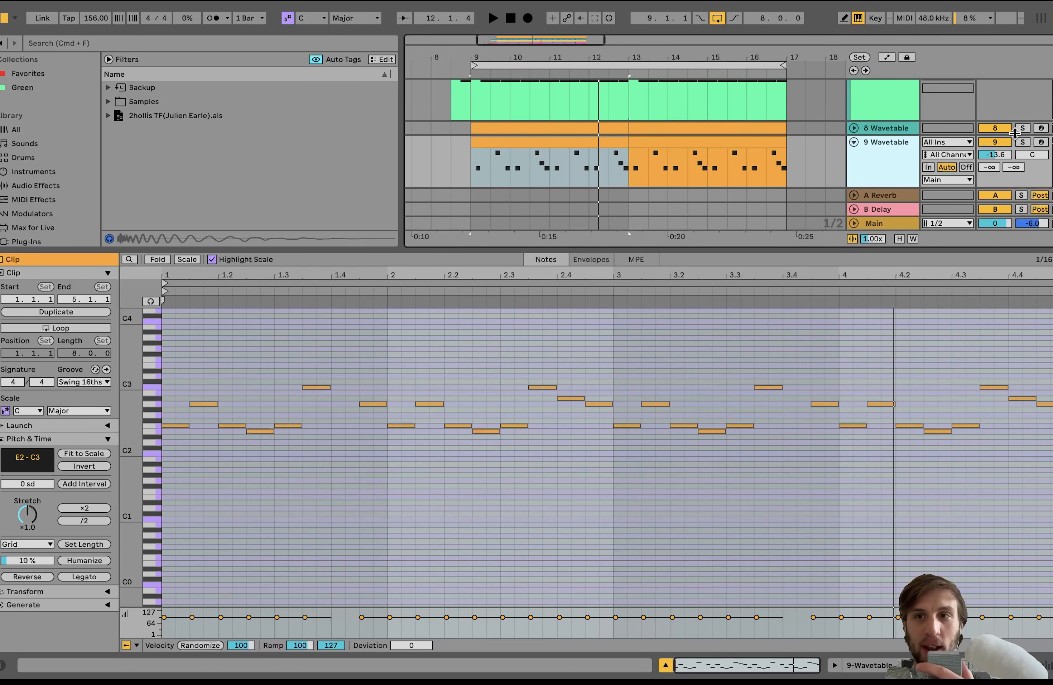
scroll(1016, 136, "up", 6)
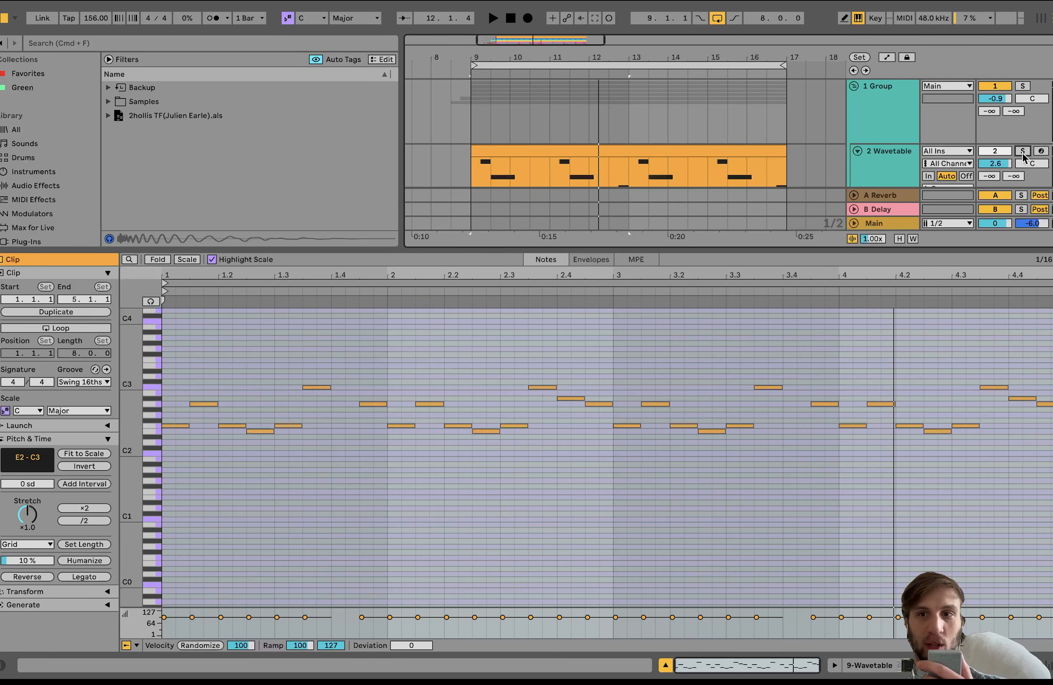
key("space")
scroll(879, 167, "down", 2)
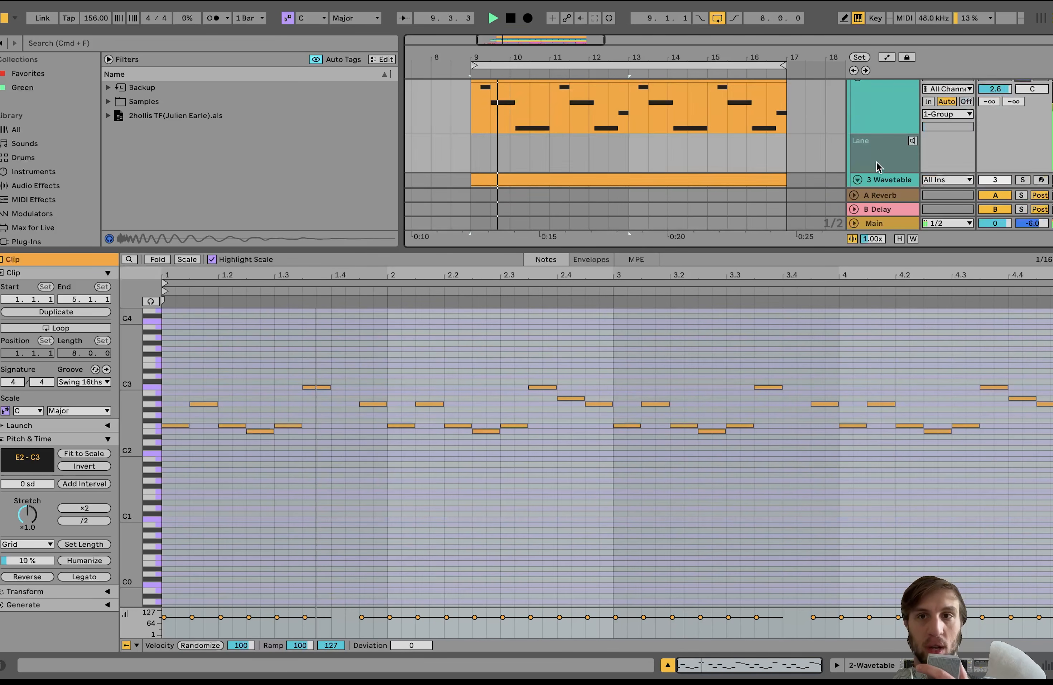
scroll(879, 167, "down", 4)
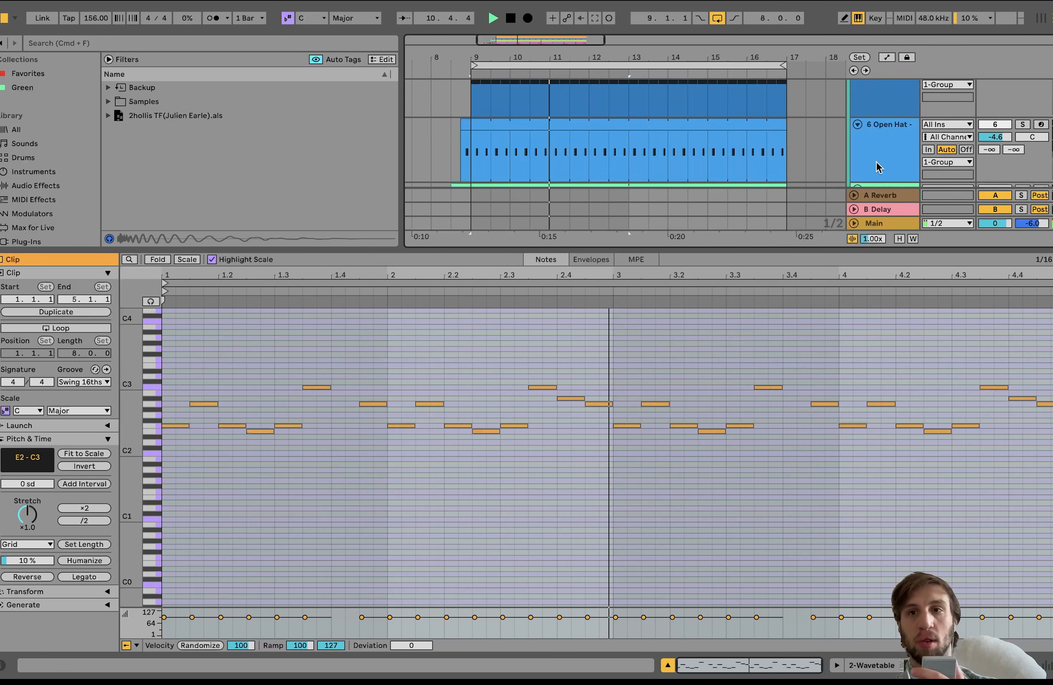
scroll(879, 167, "down", 4)
key("space")
Solo track 9 again, examine the notes of its bar 9 clip, and return to its devices.
left_click(883, 128)
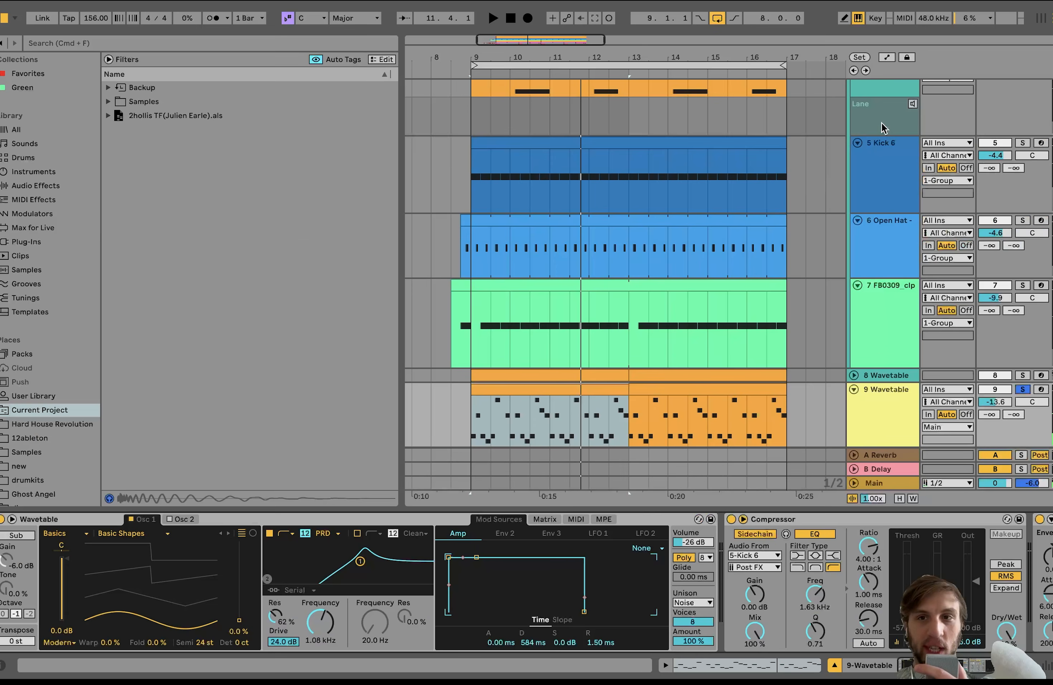
double_click(528, 408)
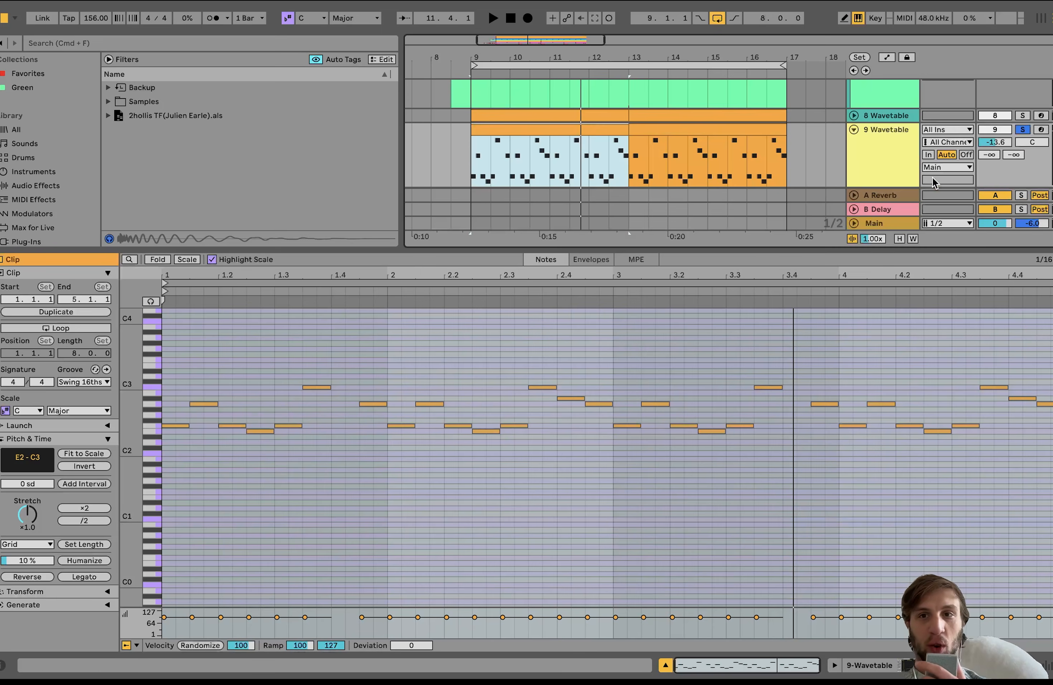
left_click(905, 169)
Audition track 9's Wavetable with its first filter switched off and back on.
key("space")
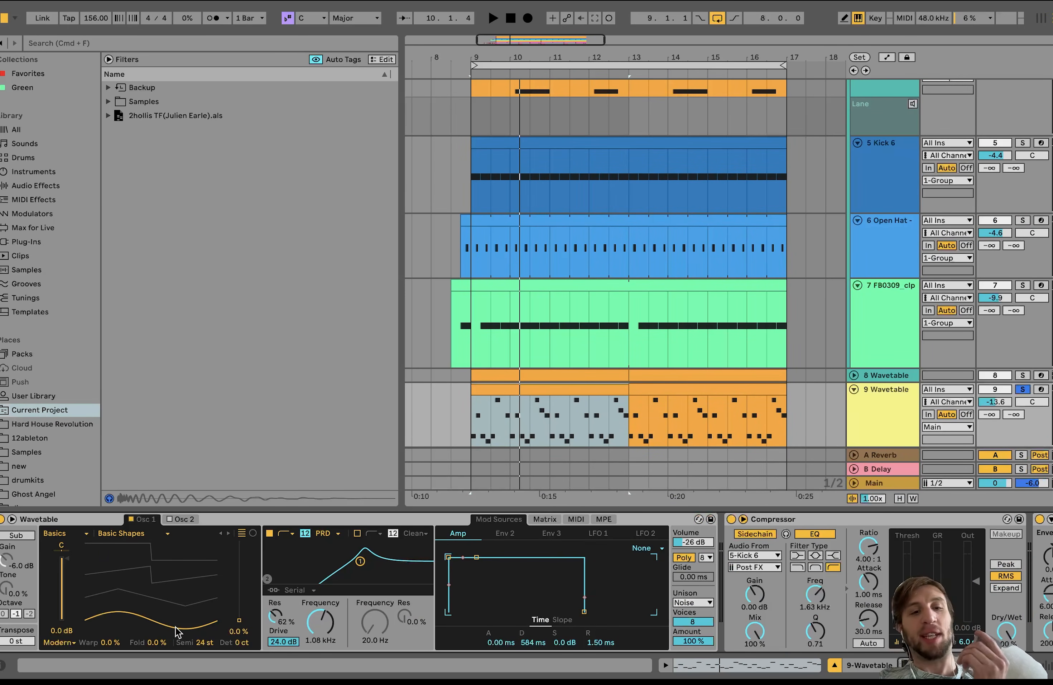
left_click(269, 533)
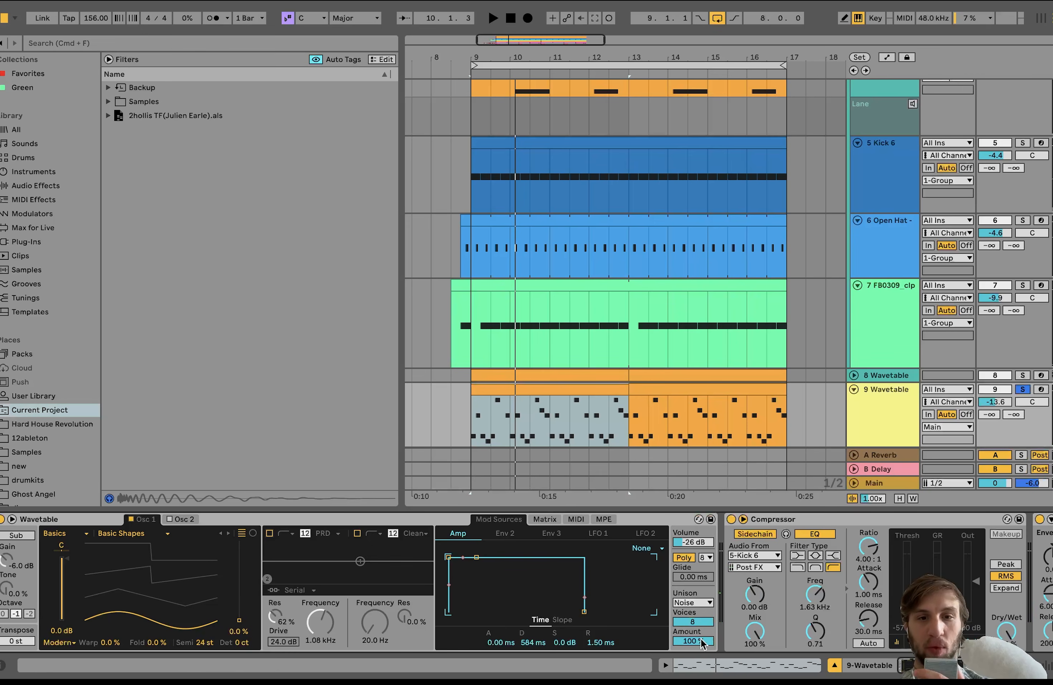
left_click(269, 533)
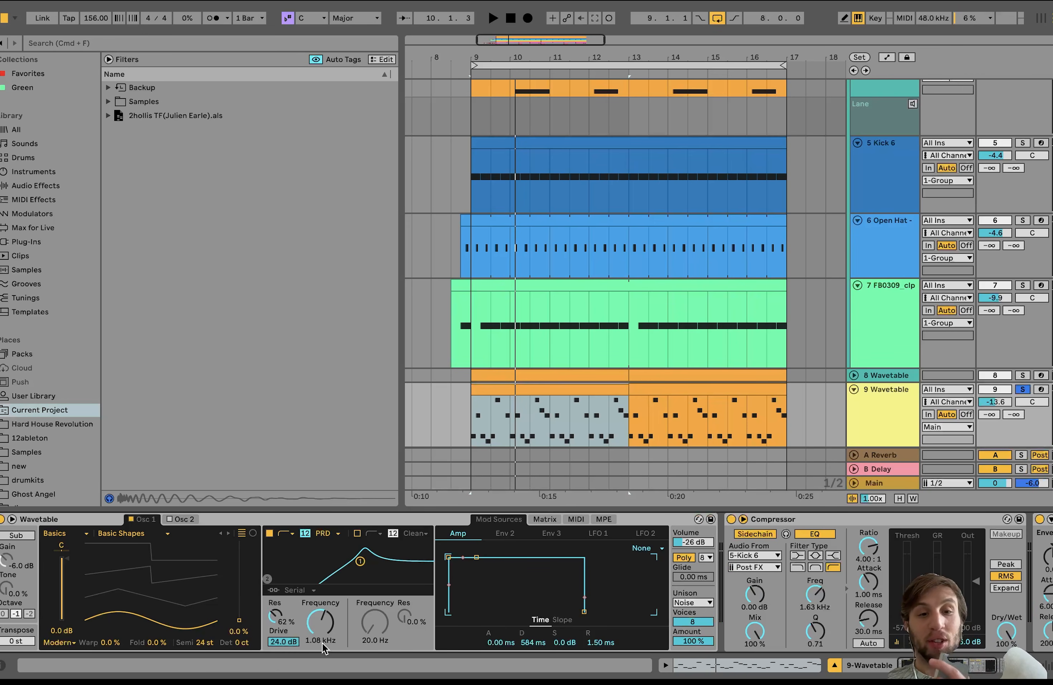
key("space")
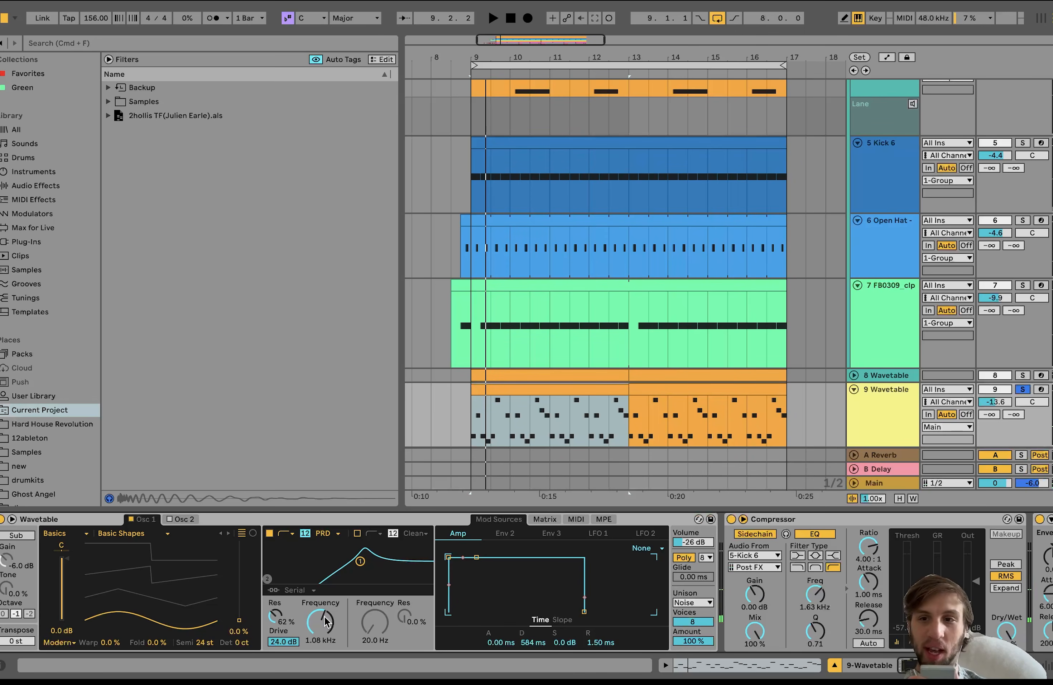
Arm track 9, shift the computer keyboard octave to C0–D1, and test the Wavetable filter's frequency around 1.08 kHz.
left_click(1041, 389)
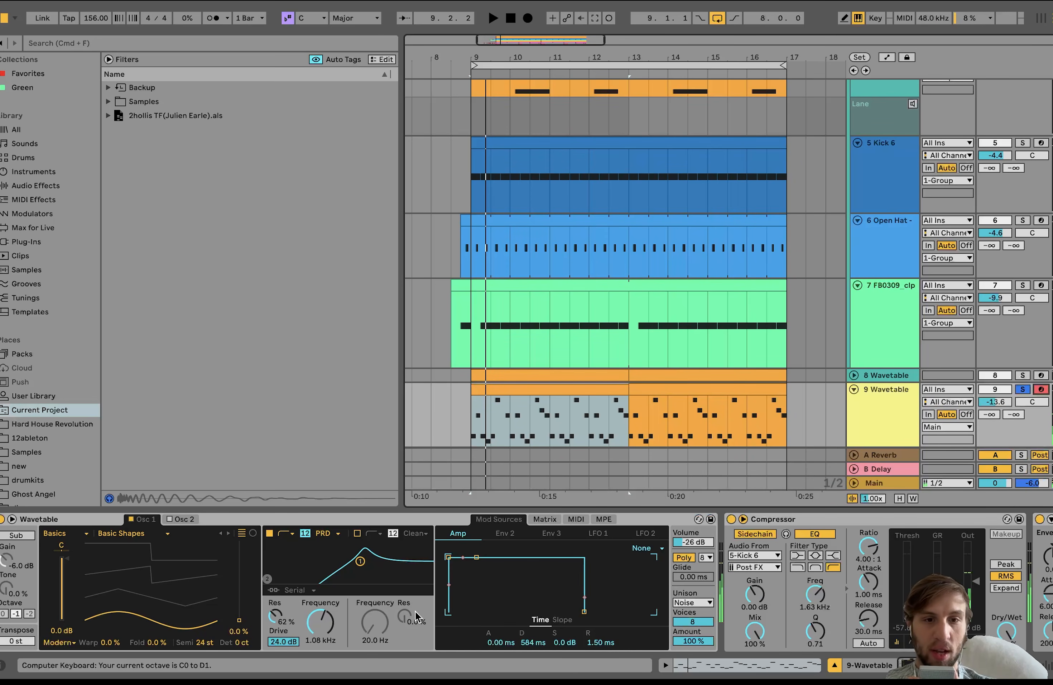
mouse_move(320, 622)
left_mouse_down()
mouse_move(320, 636)
mouse_move(329, 609)
mouse_move(328, 625)
left_mouse_up()
key("z")
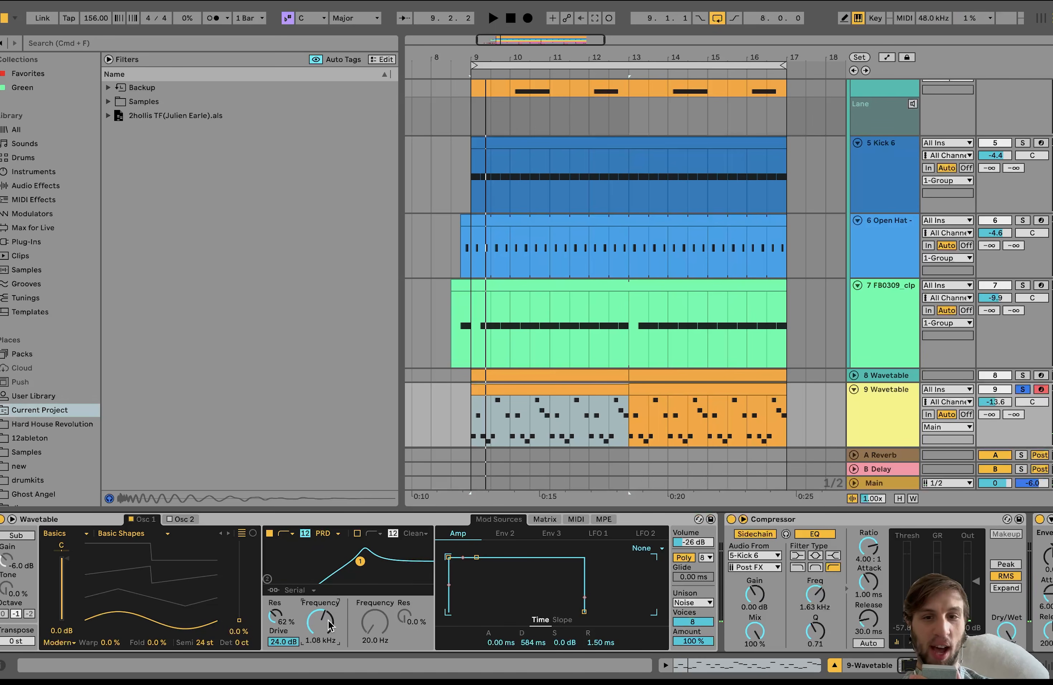
key("space")
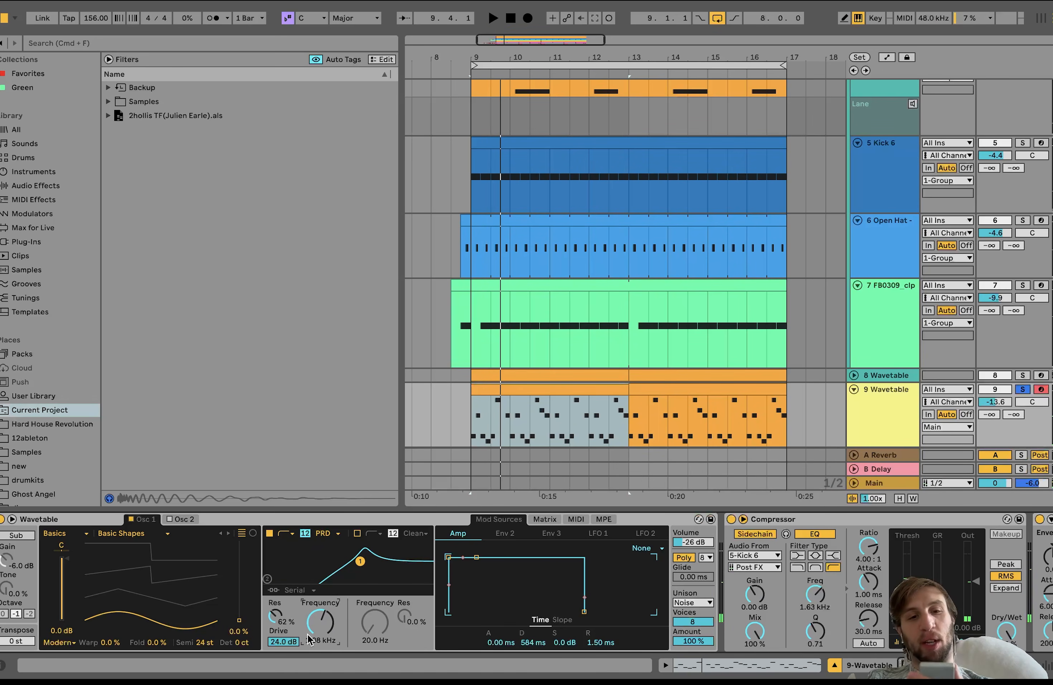
Set track 9's Wavetable filter resonance to 55 %, audition it, and review the Compressor and Auto Filter after it.
scroll(318, 643, "right", 3)
left_click_drag(225, 626, 219, 621)
key("space")
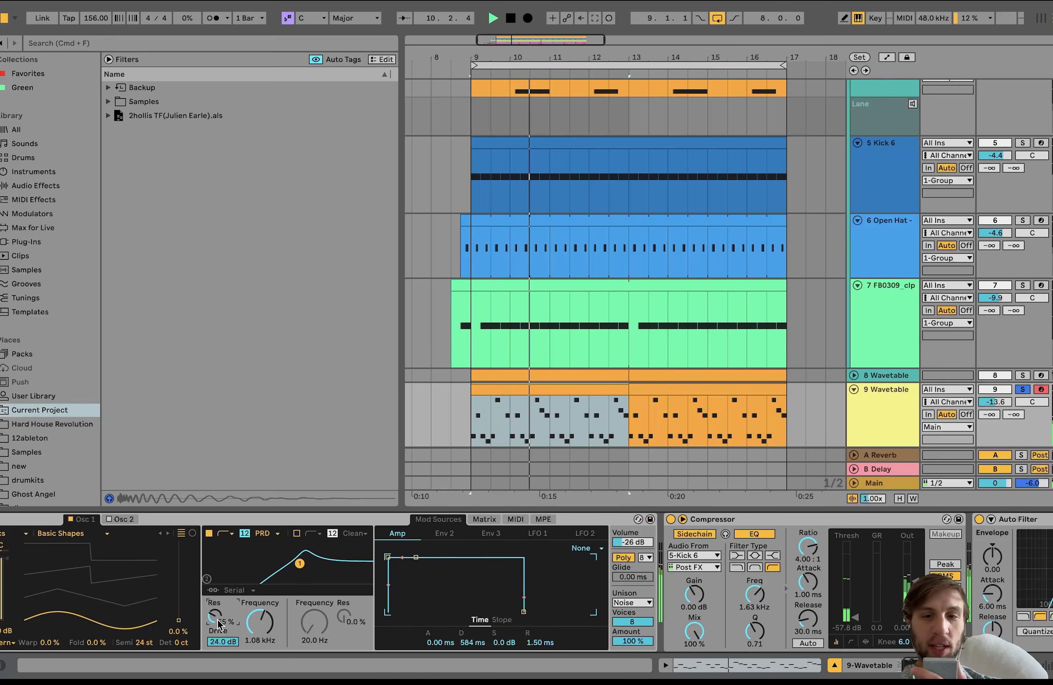
key("space")
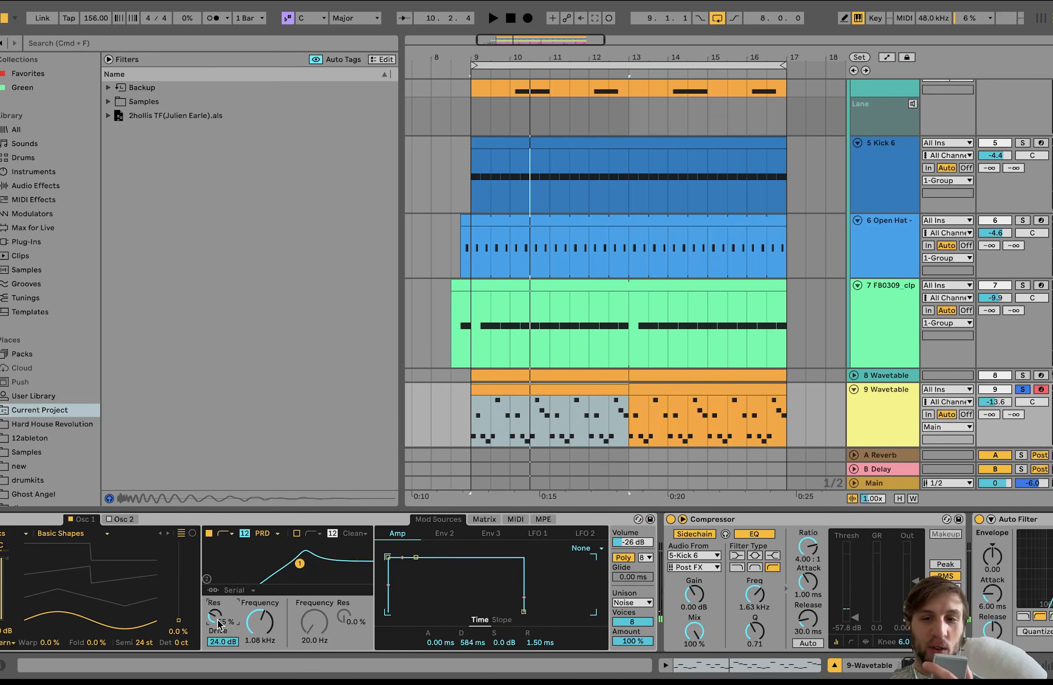
scroll(195, 596, "right", 6)
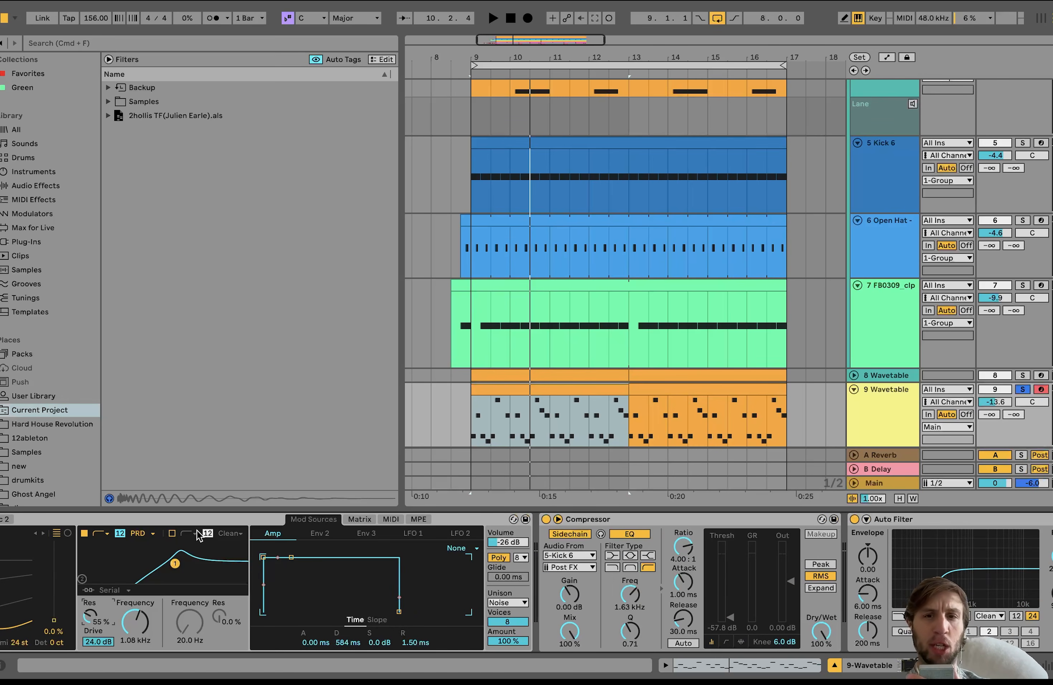
scroll(198, 544, "right", 8)
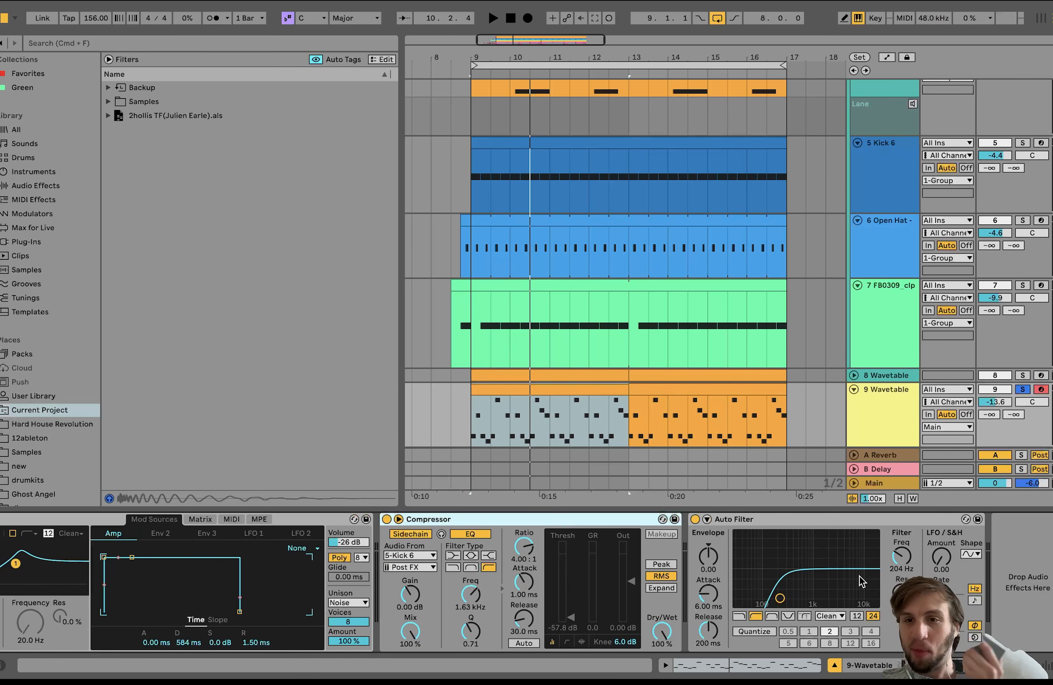
Expand and solo the track 10 Wavetable and play its clip from 9.1.1.
scroll(734, 401, "down", 4)
scroll(734, 400, "left", 2)
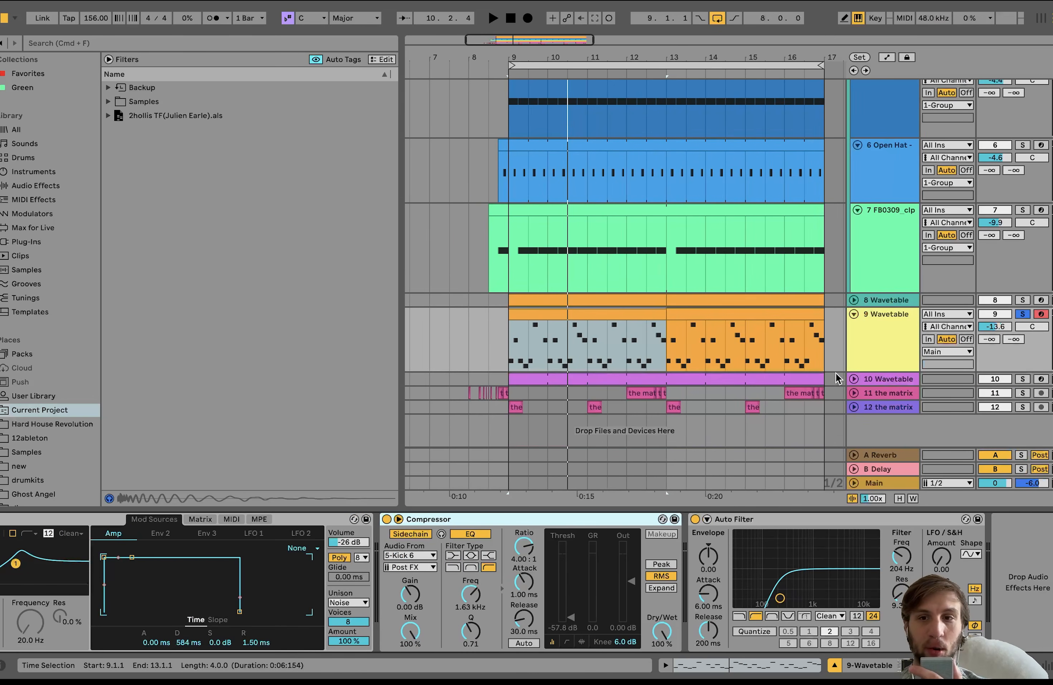
left_click(854, 378)
left_click(886, 382)
left_click(1024, 379)
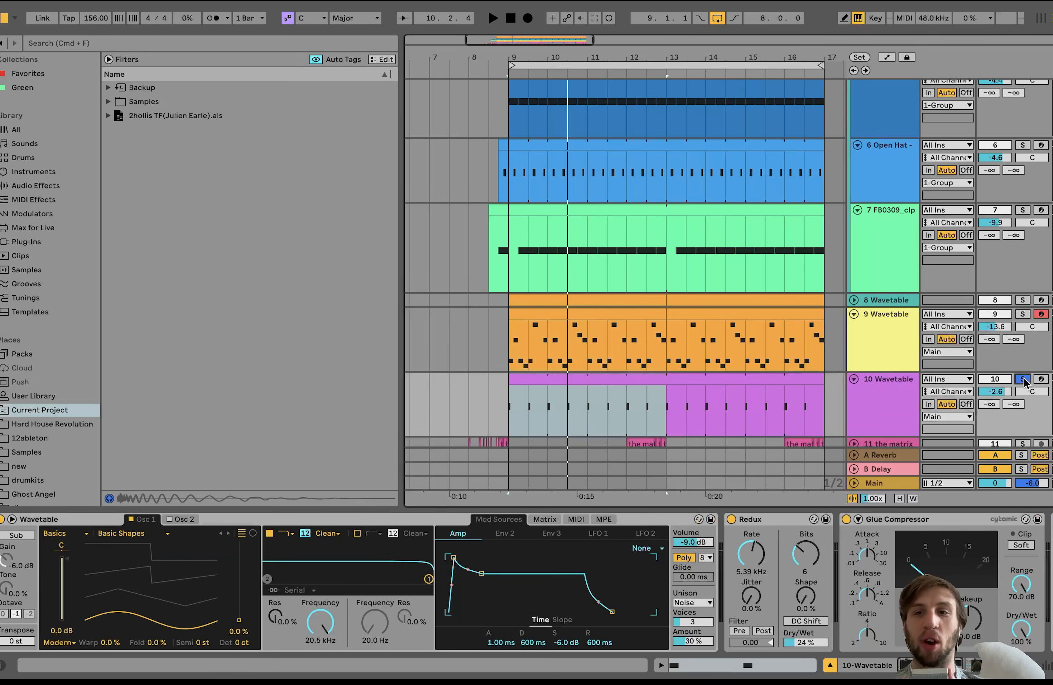
left_click(720, 379)
key("space")
Examine track 10's clip in the note editor, select its A3 notes, and return to the track's devices.
double_click(719, 380)
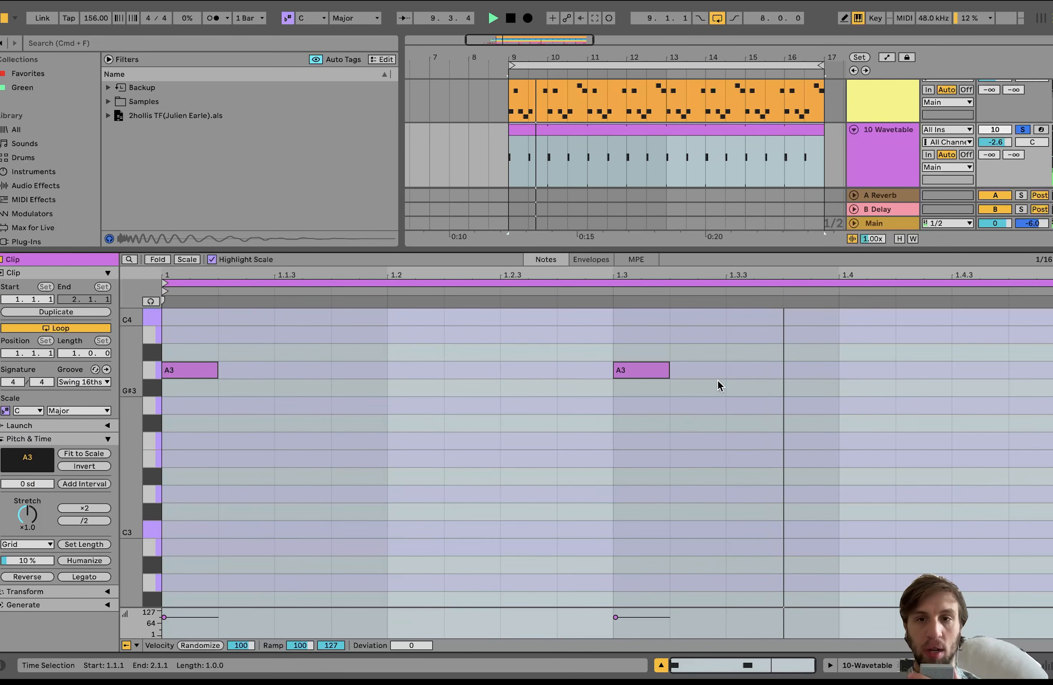
key("space")
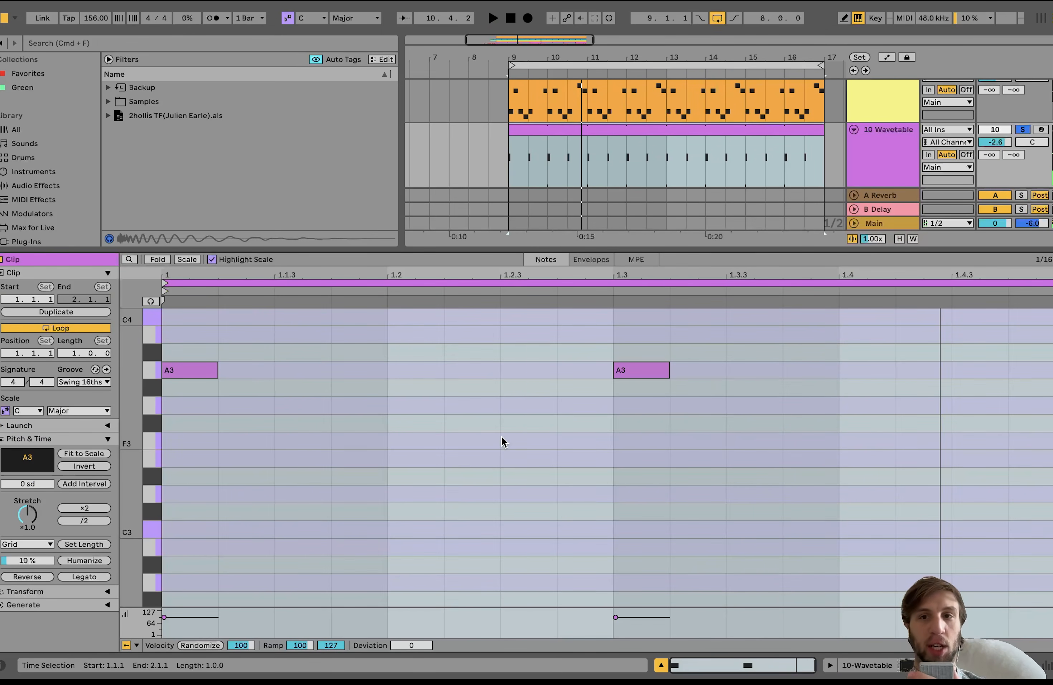
left_click(155, 372)
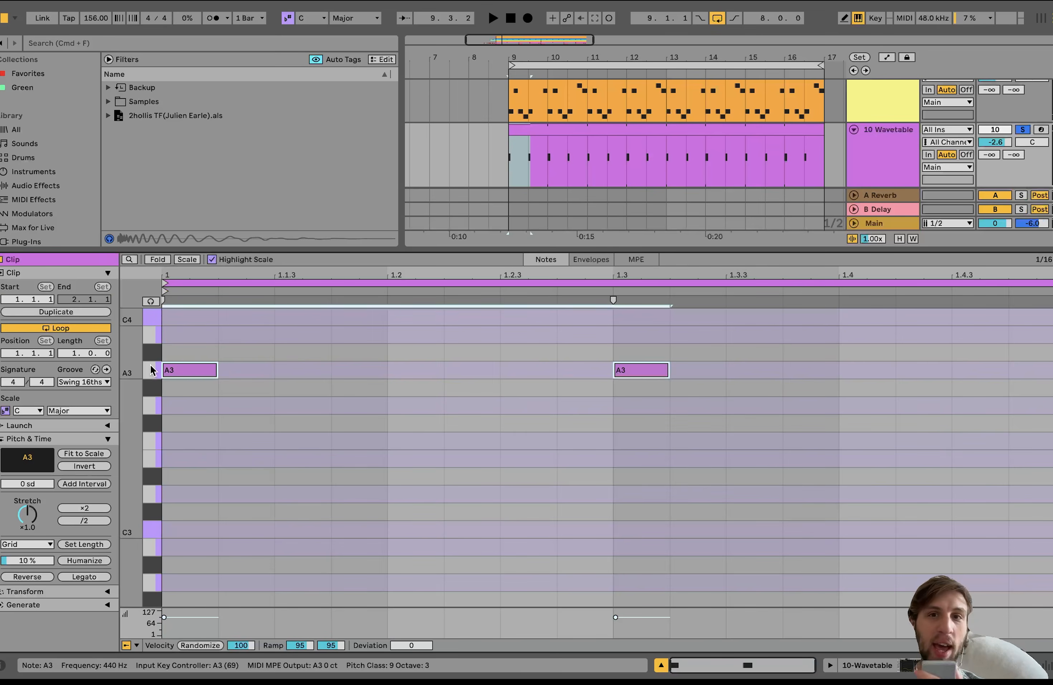
left_click(909, 164)
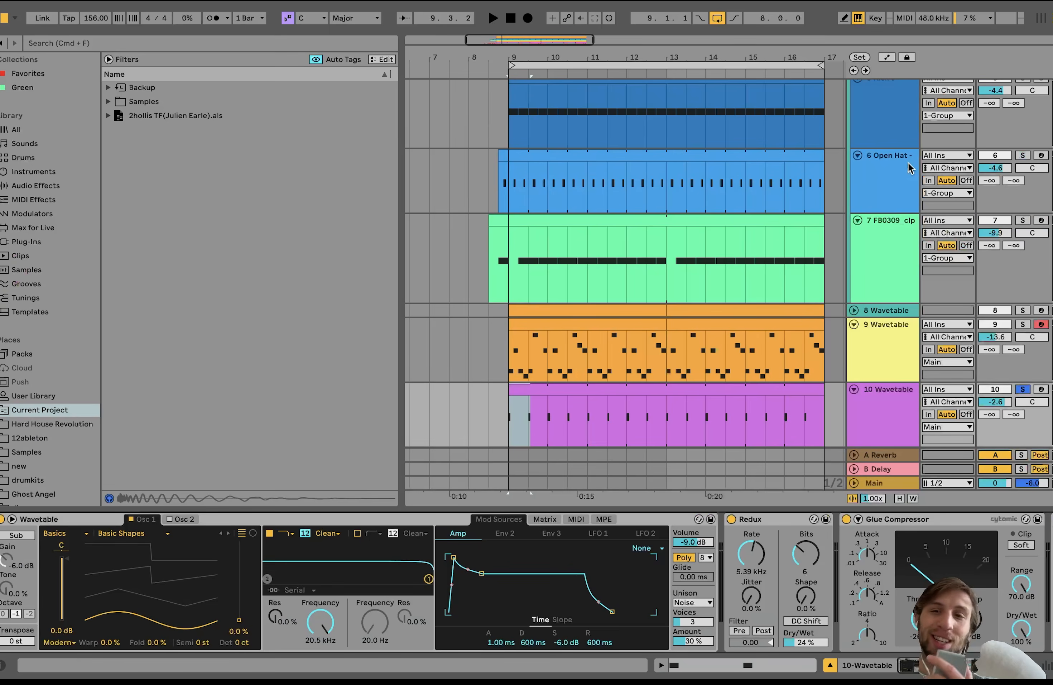
Select track 10's clips from 9.1.1 to 17.1.1, play the unsoloed mix, and solo track 10 again for comparison.
left_click(639, 392)
scroll(647, 390, "right", 2)
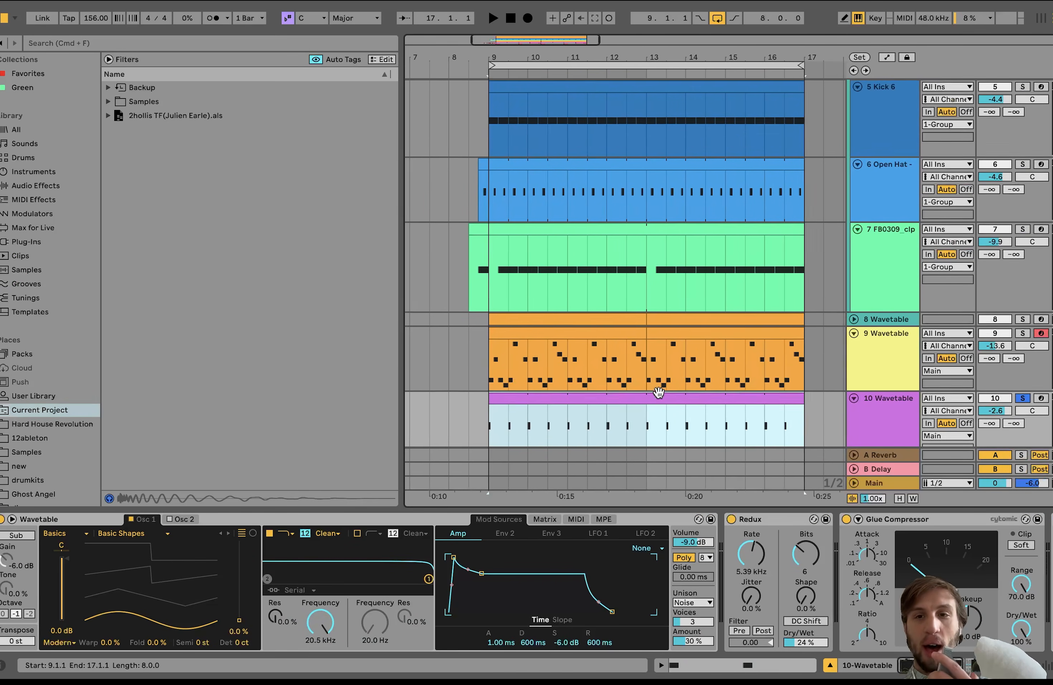
left_click(1023, 390)
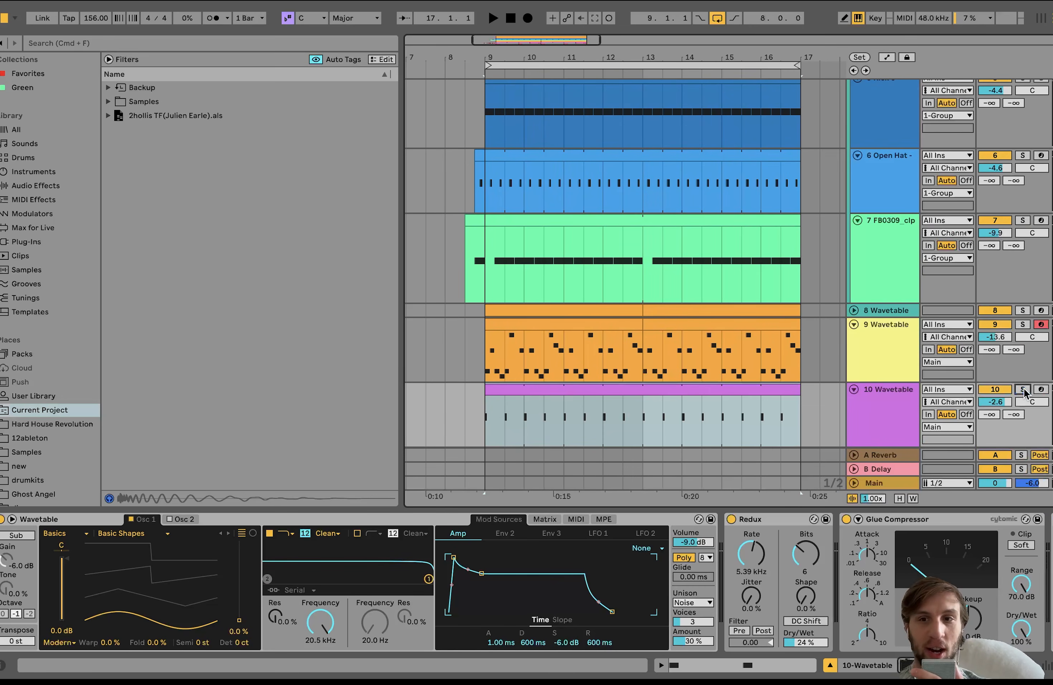
key("space")
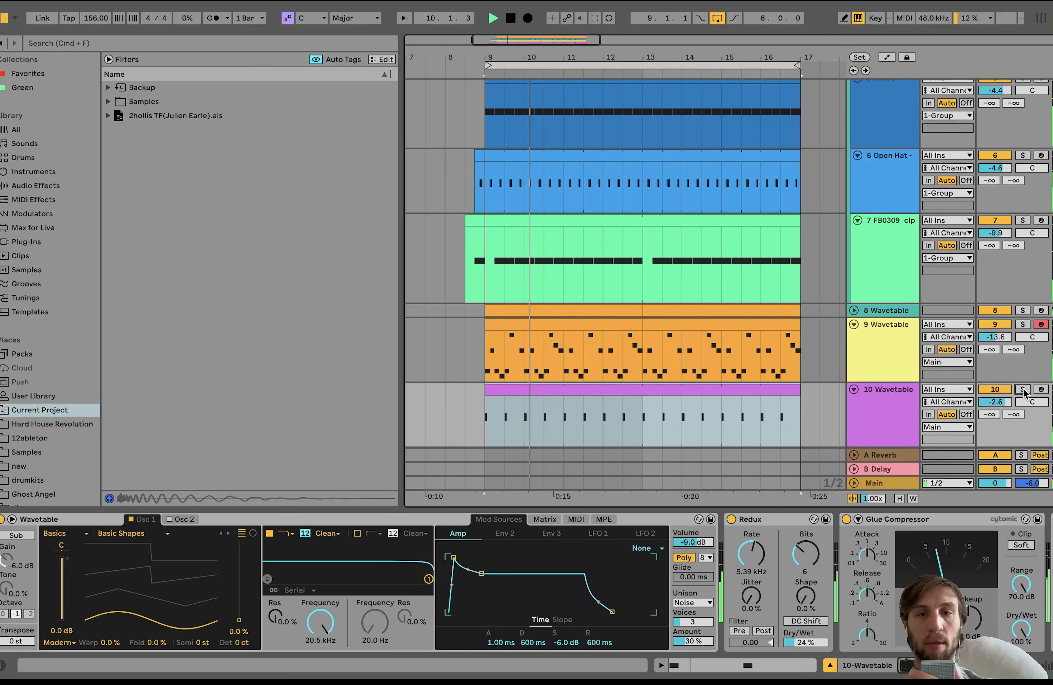
left_click(1023, 389)
key("space")
scroll(1023, 389, "up", 8)
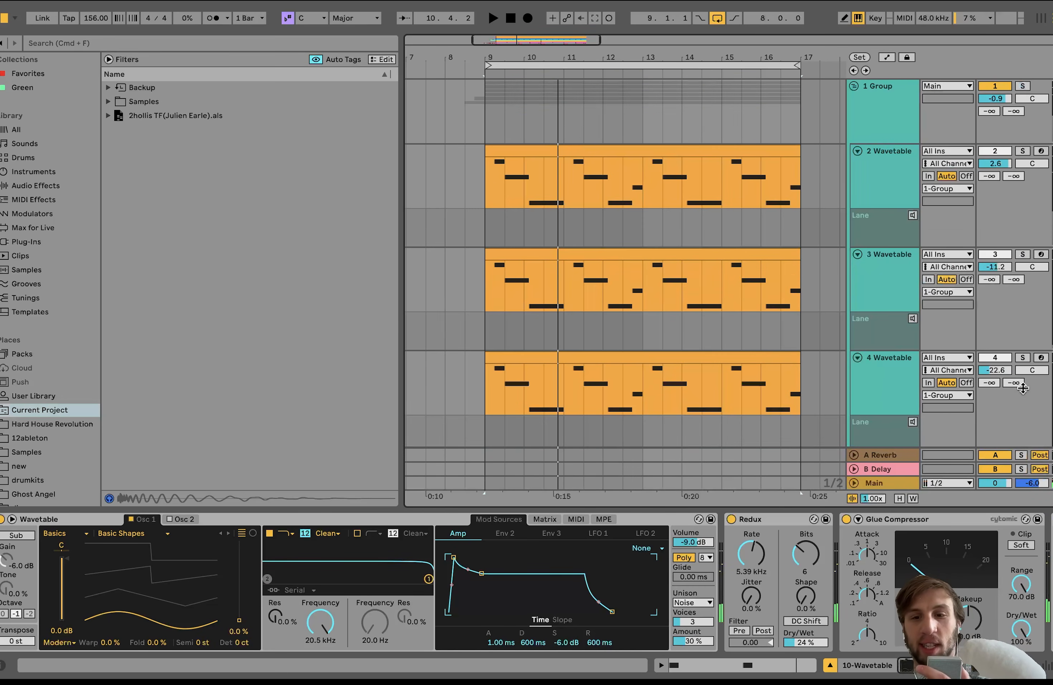
Solo track group 1 and play it from 9.1.1.
left_click(1022, 86)
key("space")
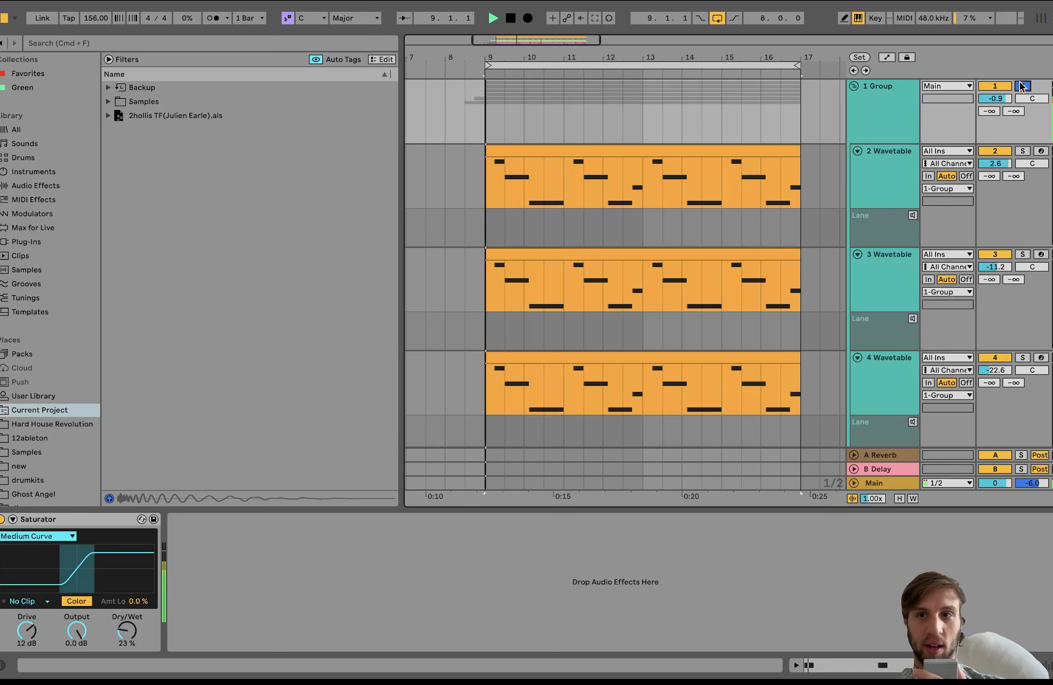
scroll(1023, 86, "down", 7)
scroll(1022, 86, "up", 7)
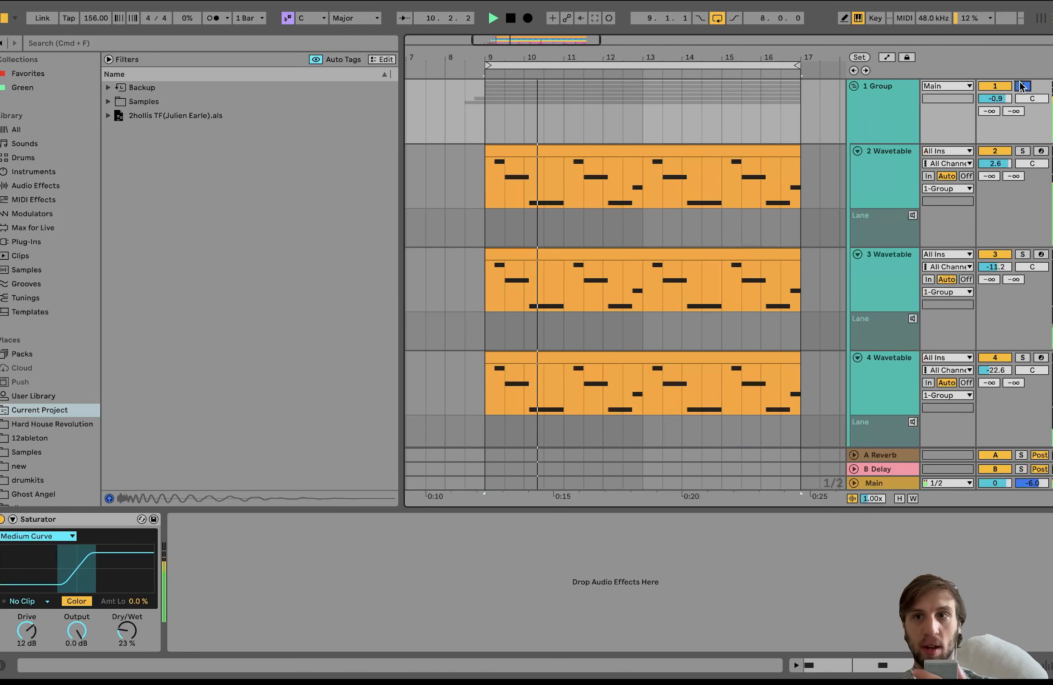
key("space")
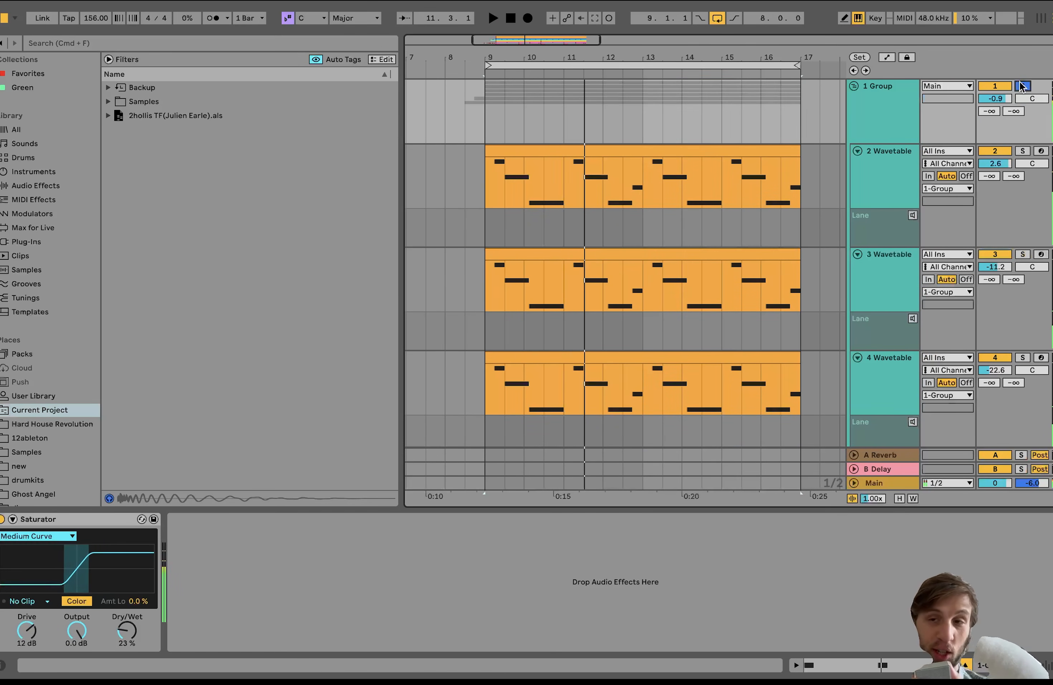
Select track 10's clips and review its Wavetable, Redux and Glue Compressor settings.
scroll(1021, 86, "down", 7)
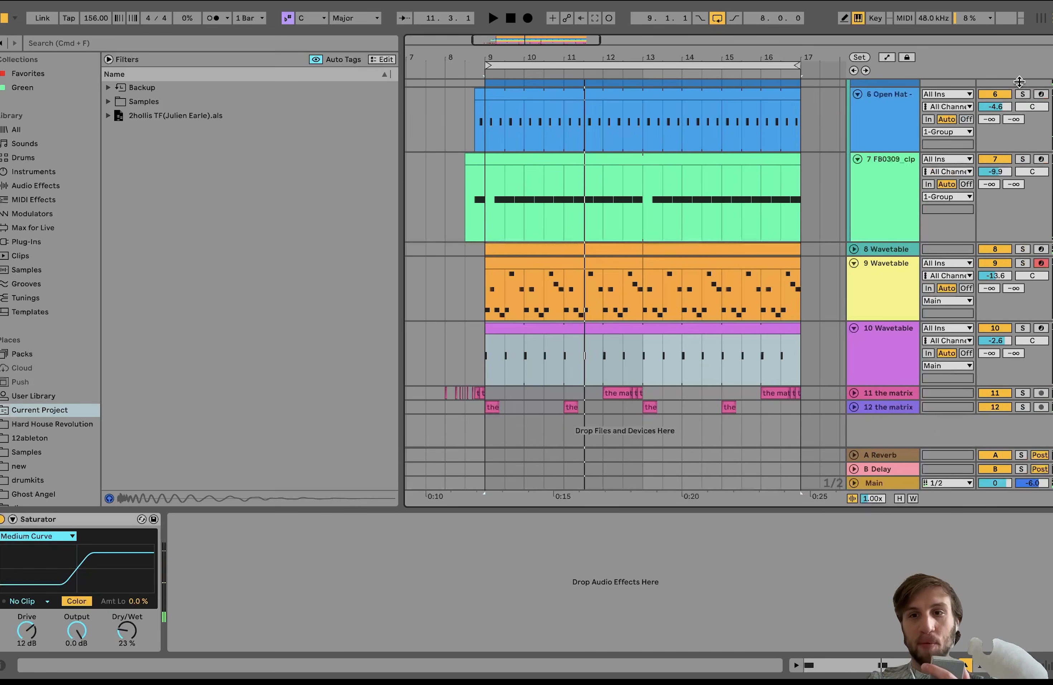
left_click(705, 333)
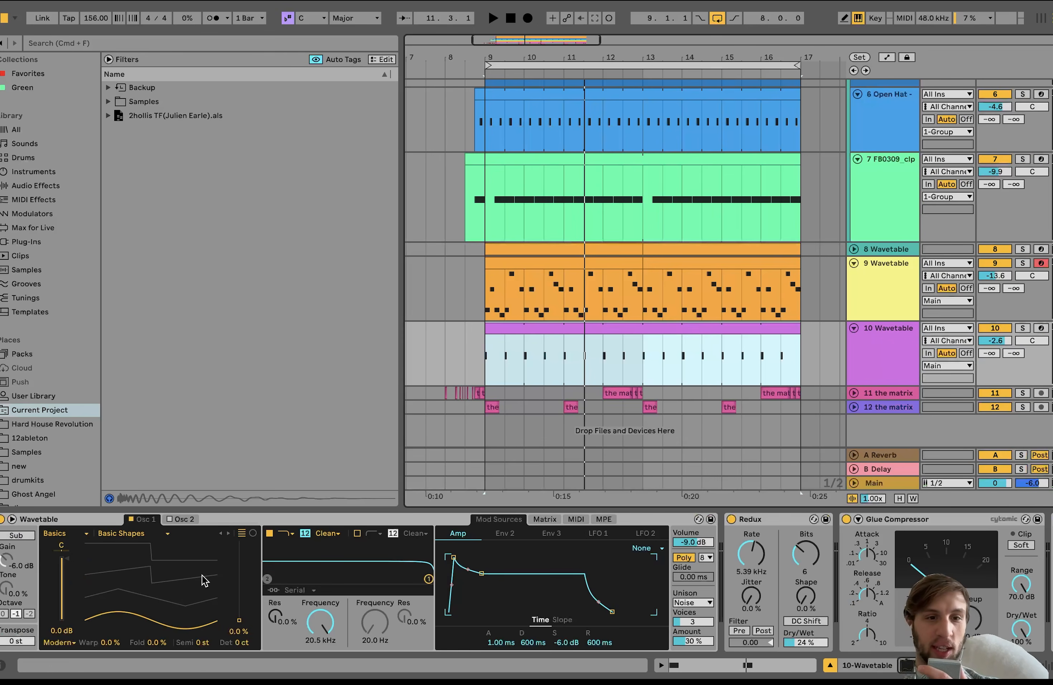
scroll(535, 643, "right", 2)
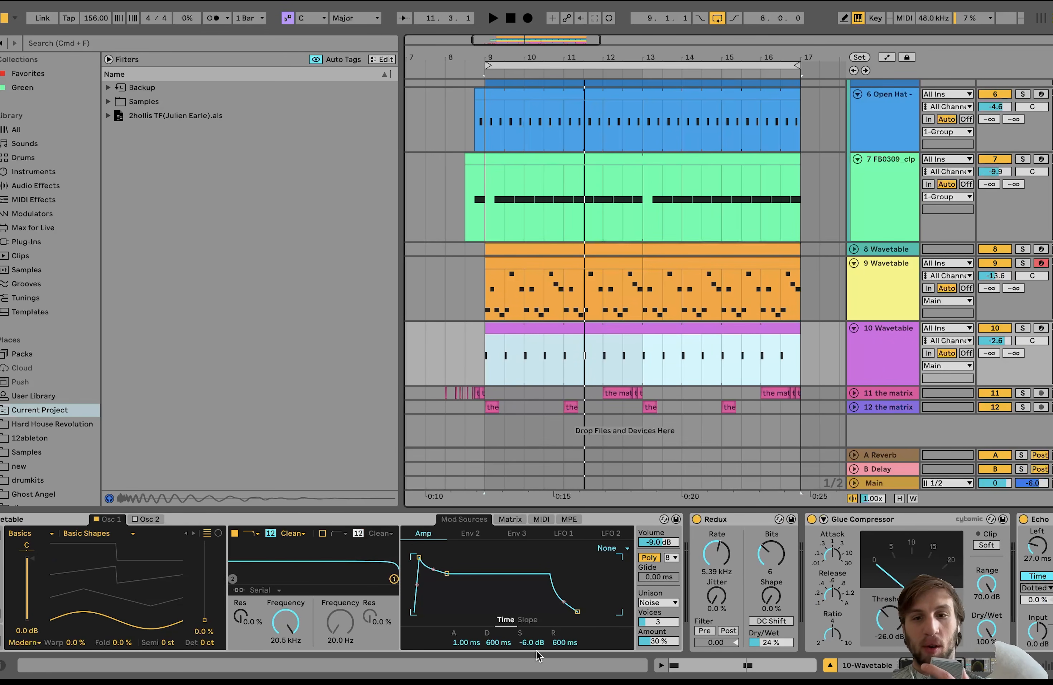
scroll(639, 598, "right", 12)
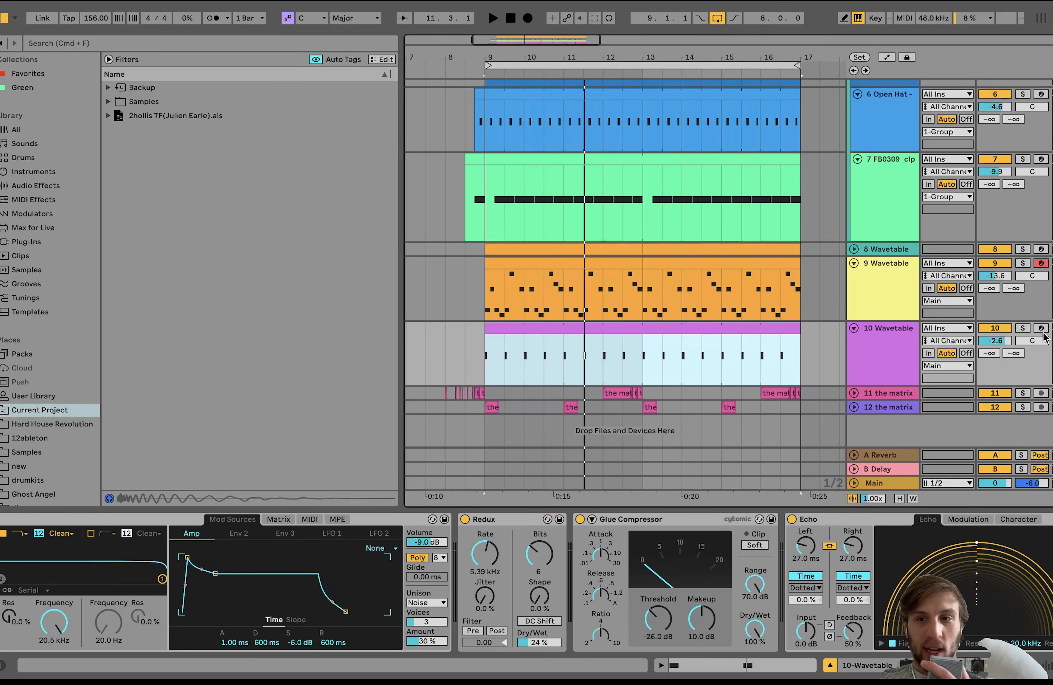
Solo track 10 and play it from 9.1.1, switching Redux off and back on for comparison.
left_click(1022, 328)
key("space")
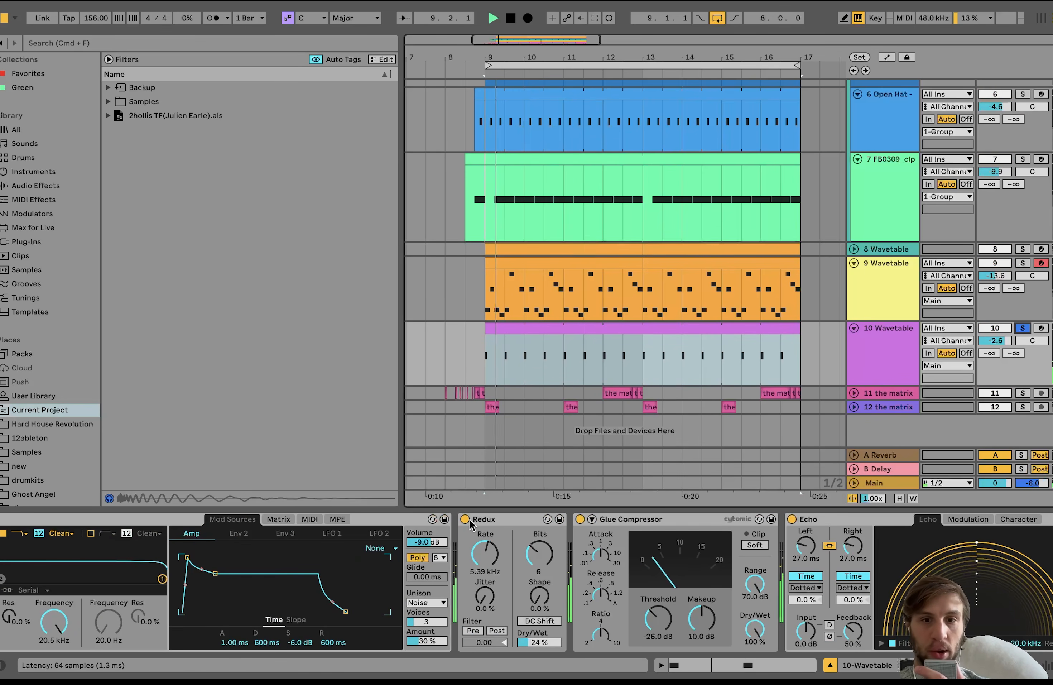
left_click(464, 519)
left_click(464, 519)
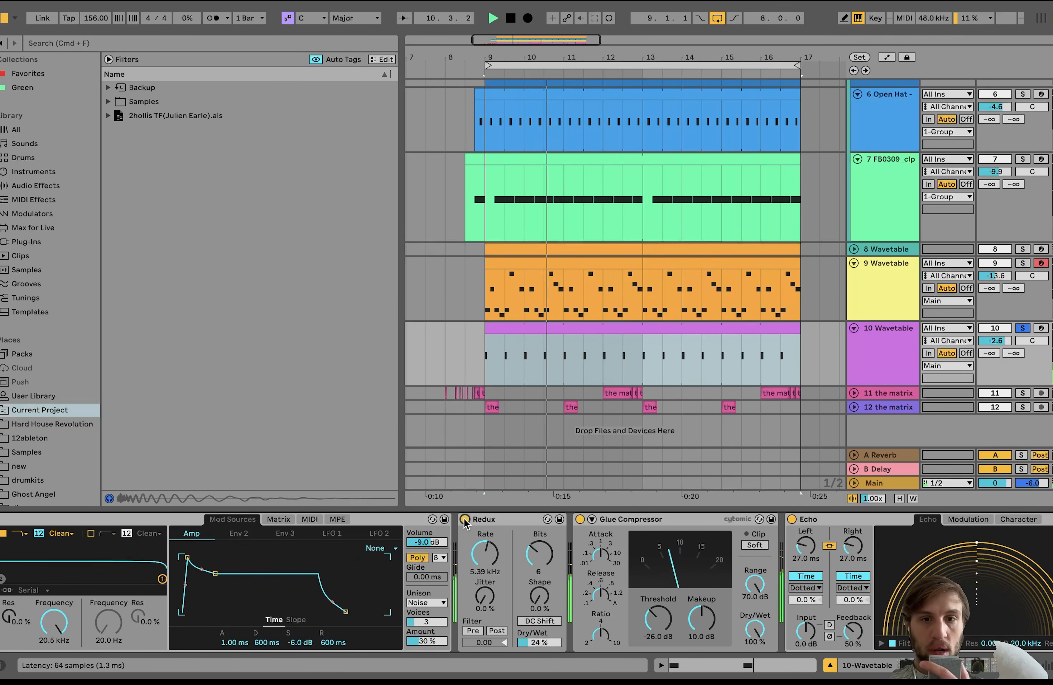
scroll(476, 523, "right", 15)
key("space")
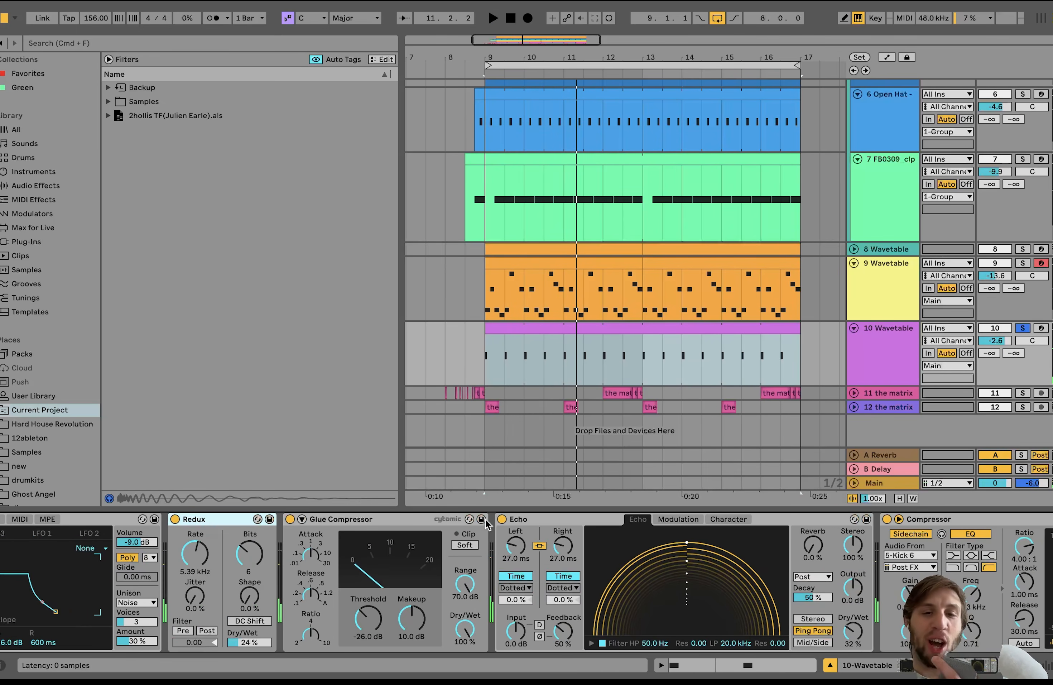
Play soloed track 10 again and review its Glue Compressor, Echo, sidechained Compressor and Auto Filter.
scroll(421, 532, "right", 3)
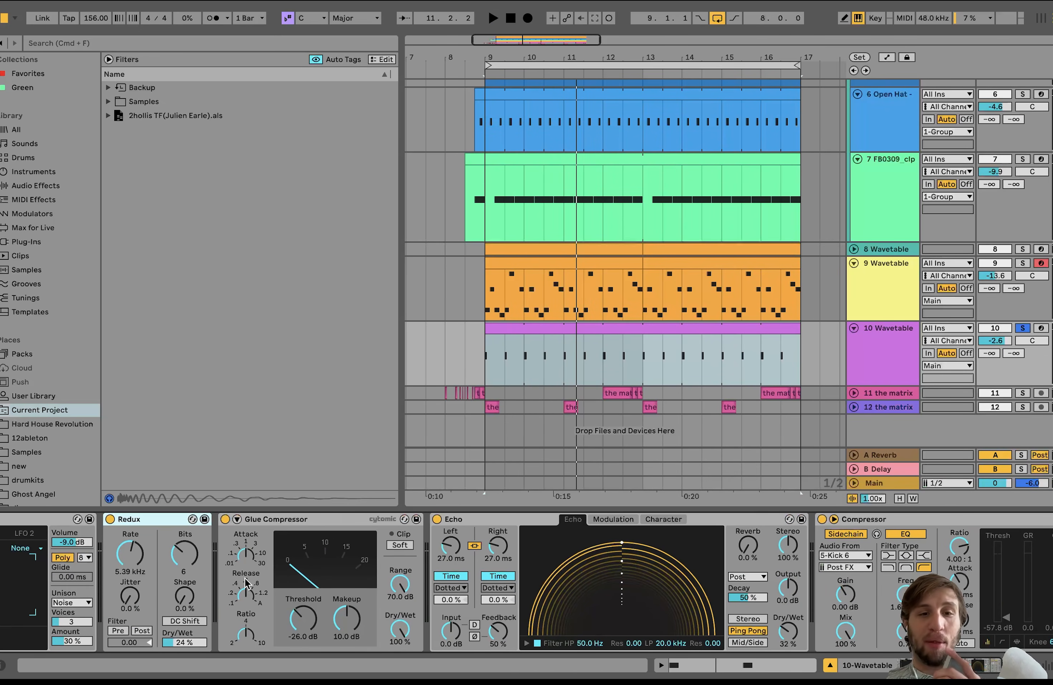
key("space")
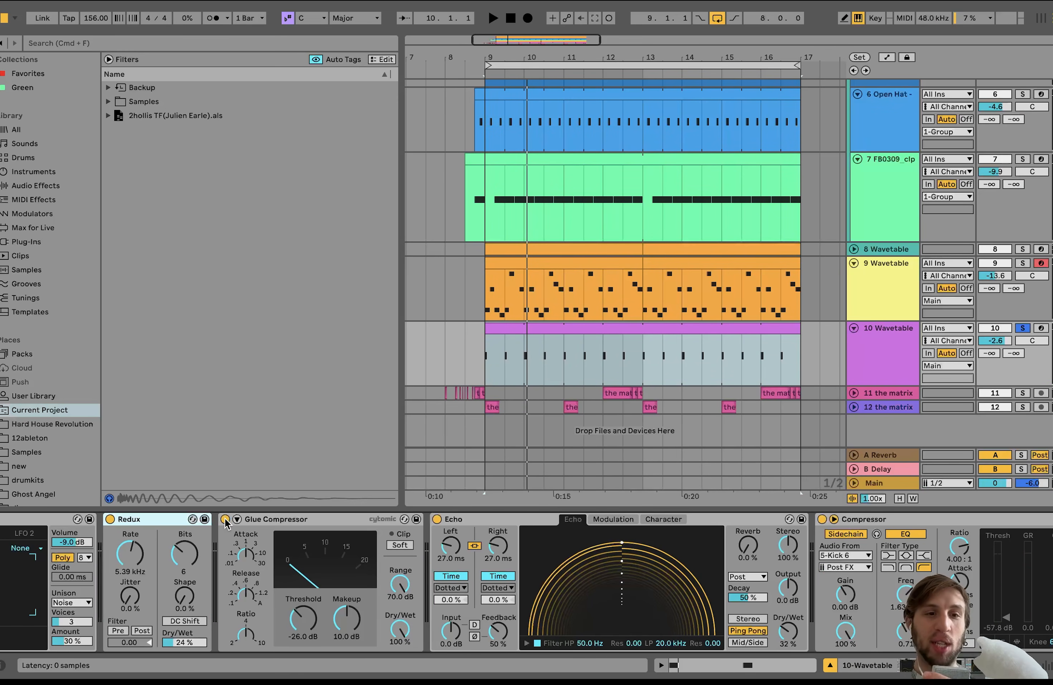
scroll(229, 530, "right", 5)
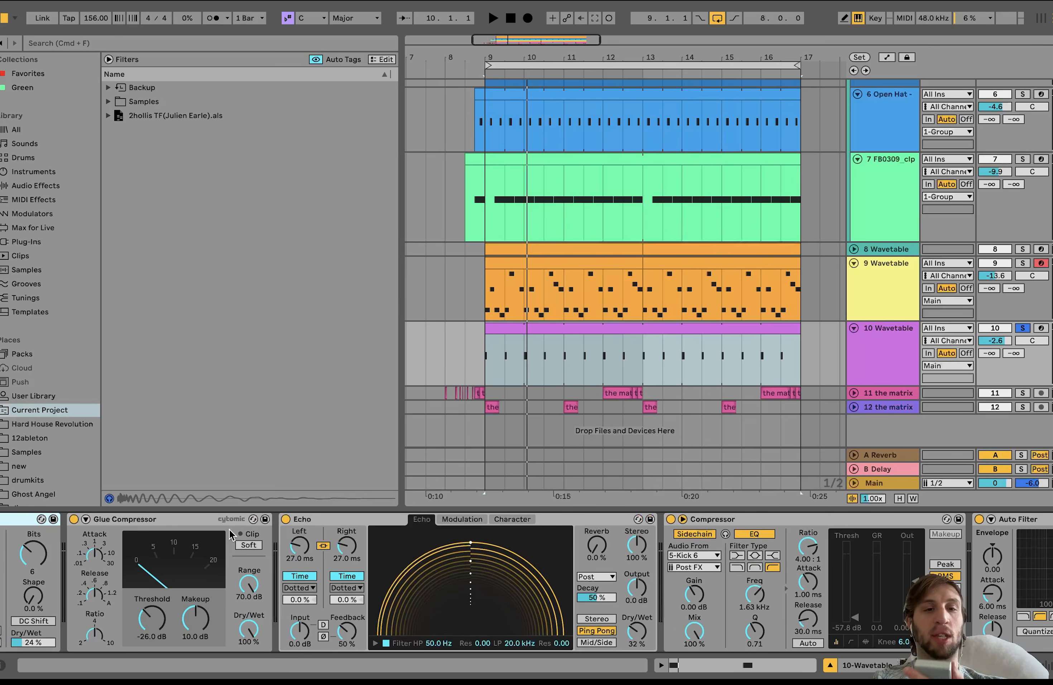
left_click(331, 529)
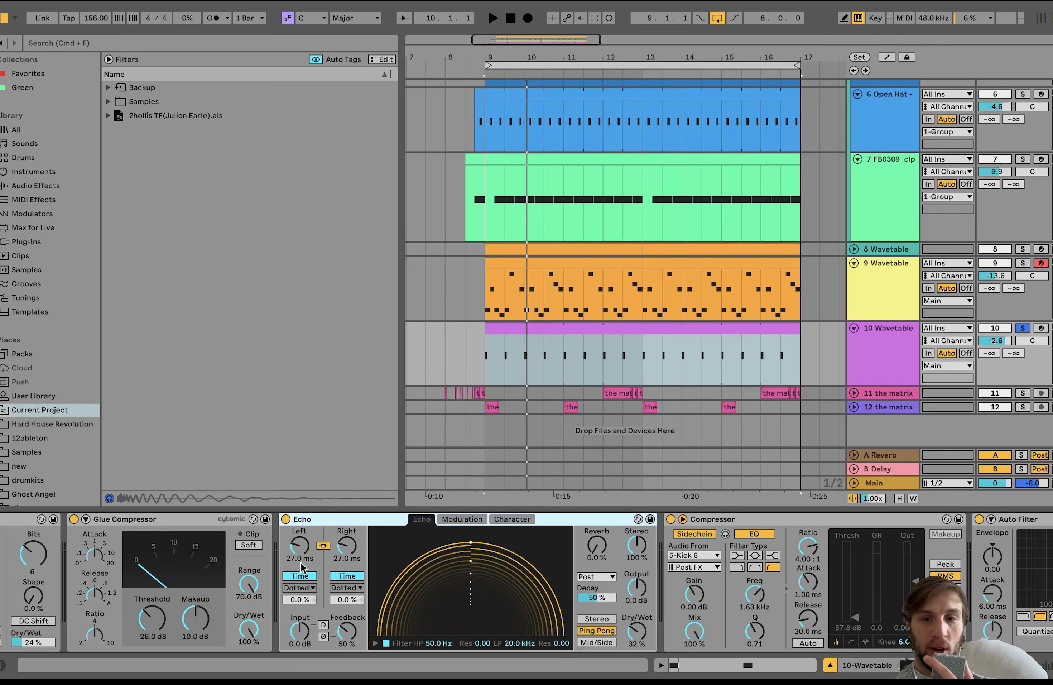
scroll(623, 643, "right", 10)
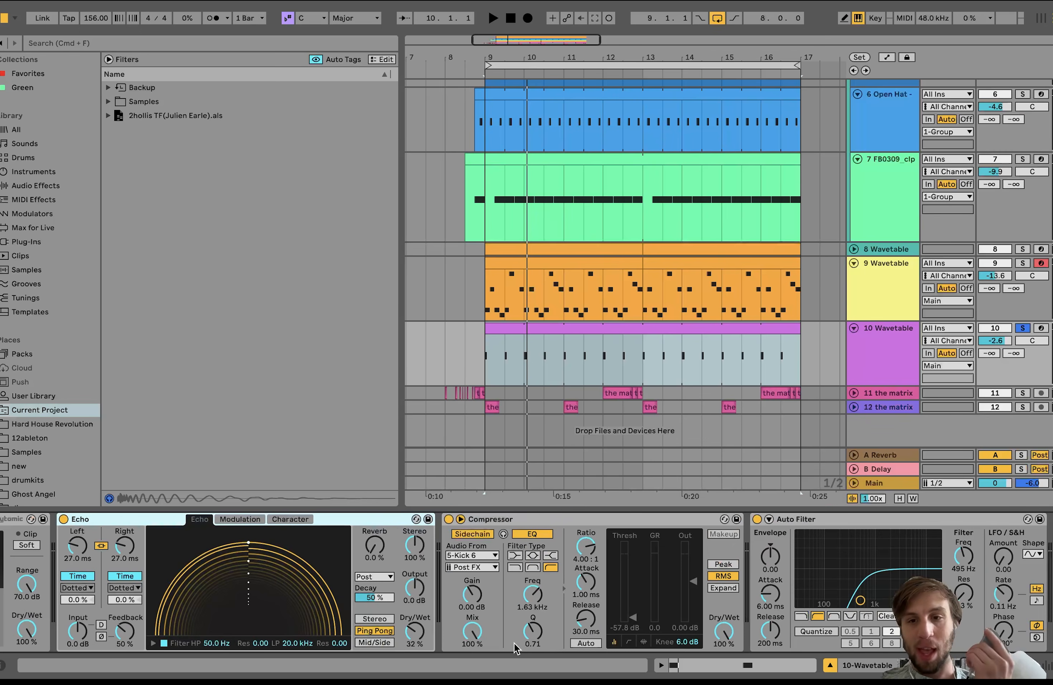
Solo the two matrix acapella tracks, 11 and 12, together and play them from 8.1.1.
left_click(880, 394)
left_click(884, 409)
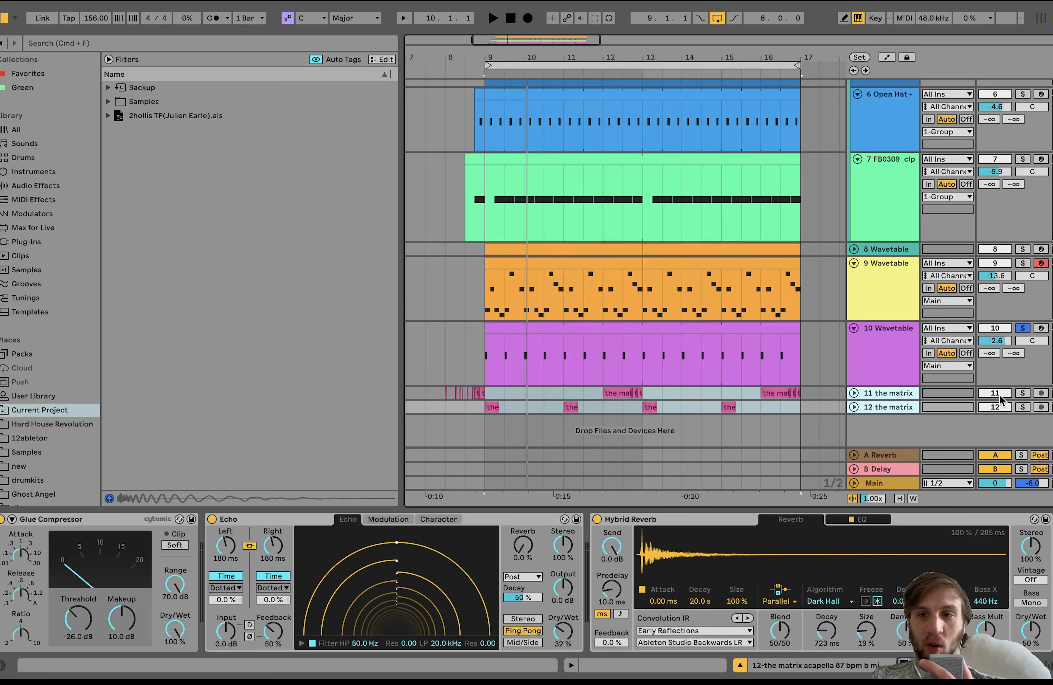
left_click(1019, 394)
left_click(440, 393)
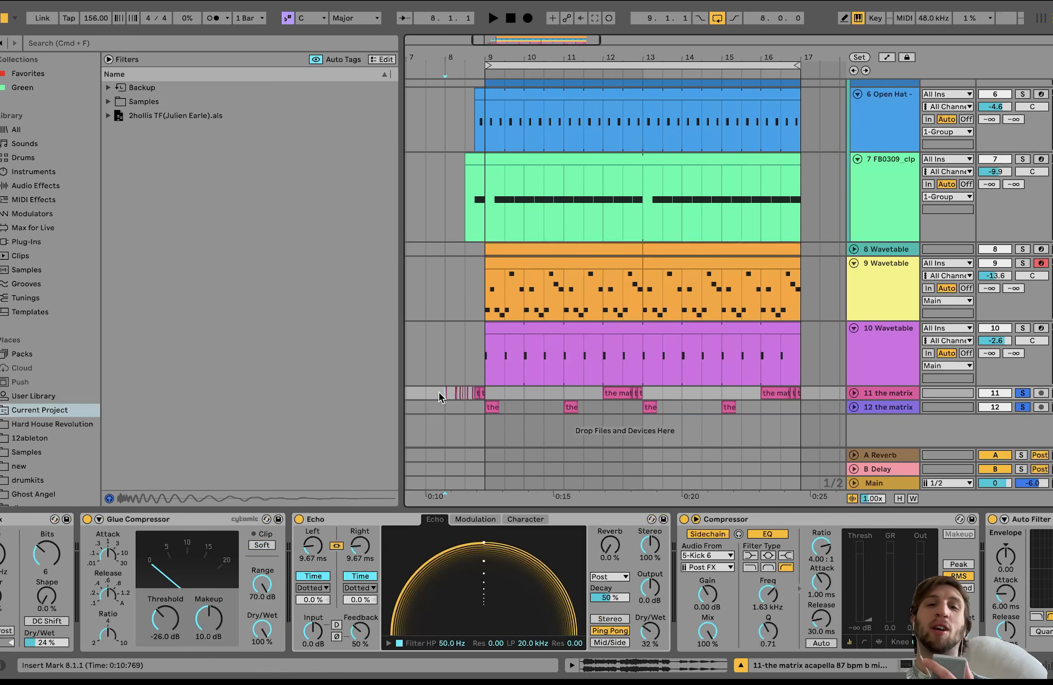
key("space")
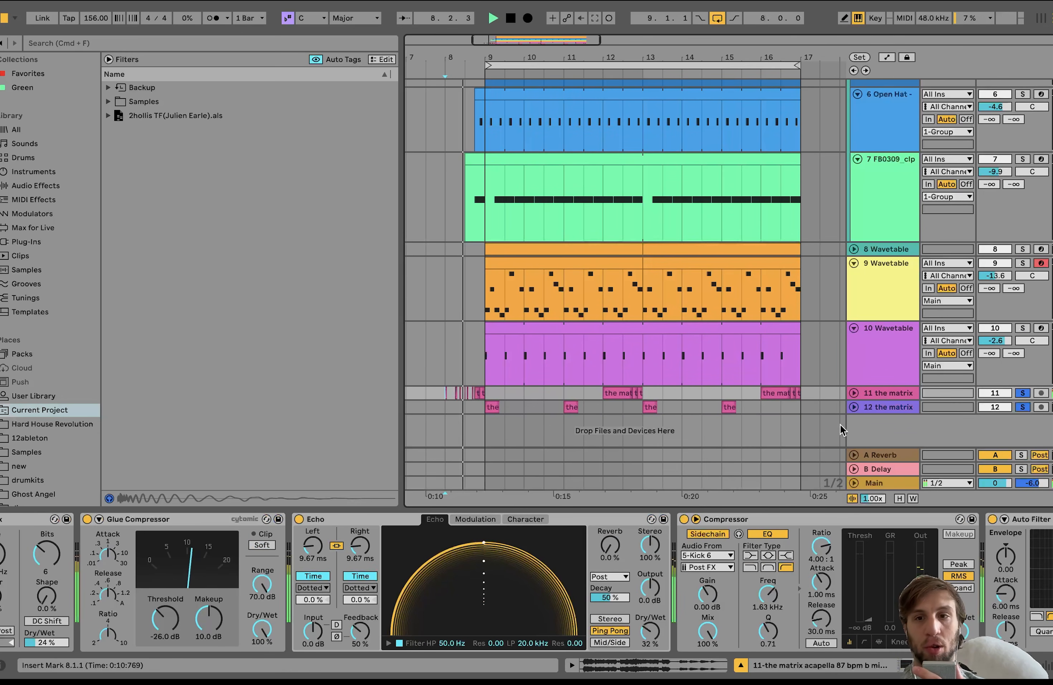
Expand track 11, play the vocals on to the clip at 12.1.1, and unsolo tracks 11 and 12.
left_click(854, 391)
scroll(611, 376, "down", 2)
scroll(611, 377, "left", 2)
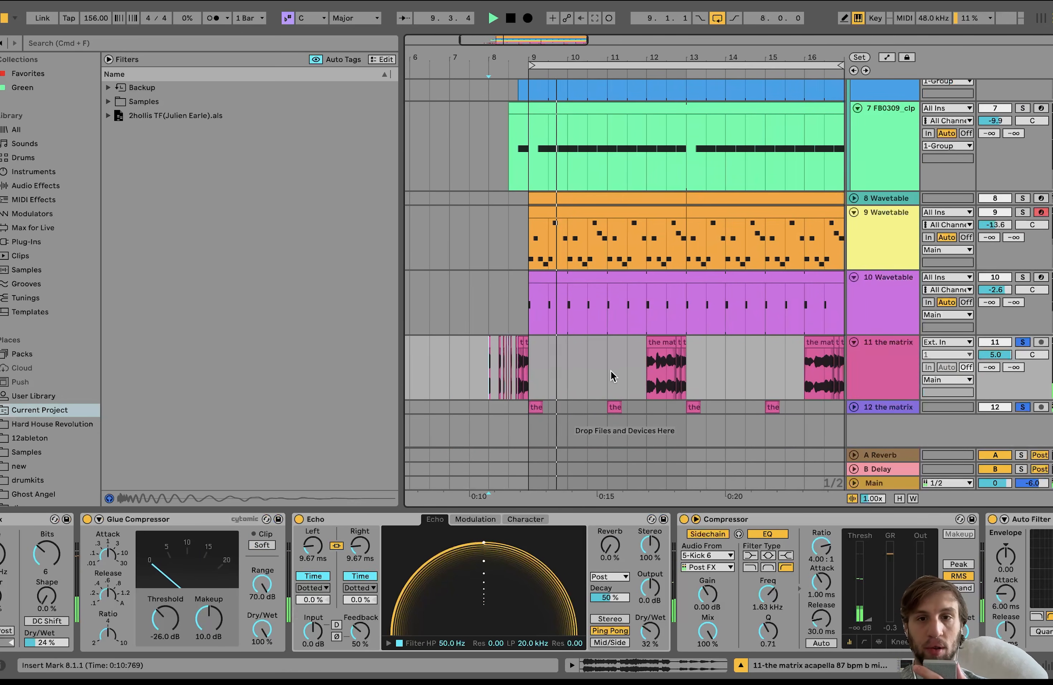
left_click(645, 381)
scroll(645, 381, "right", 3)
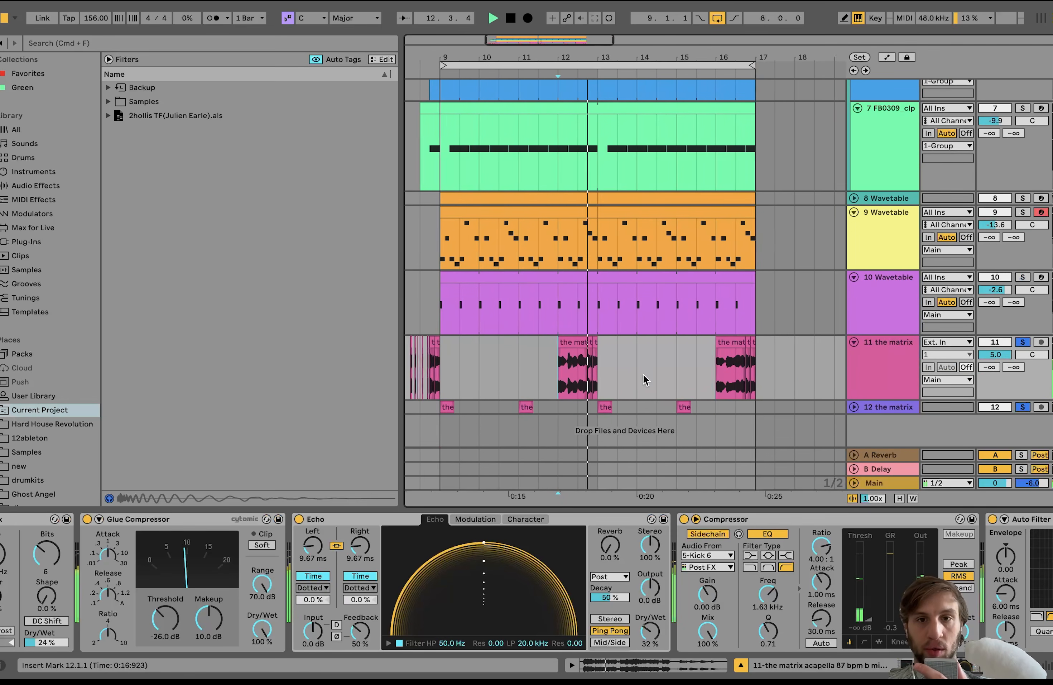
left_click(1022, 350)
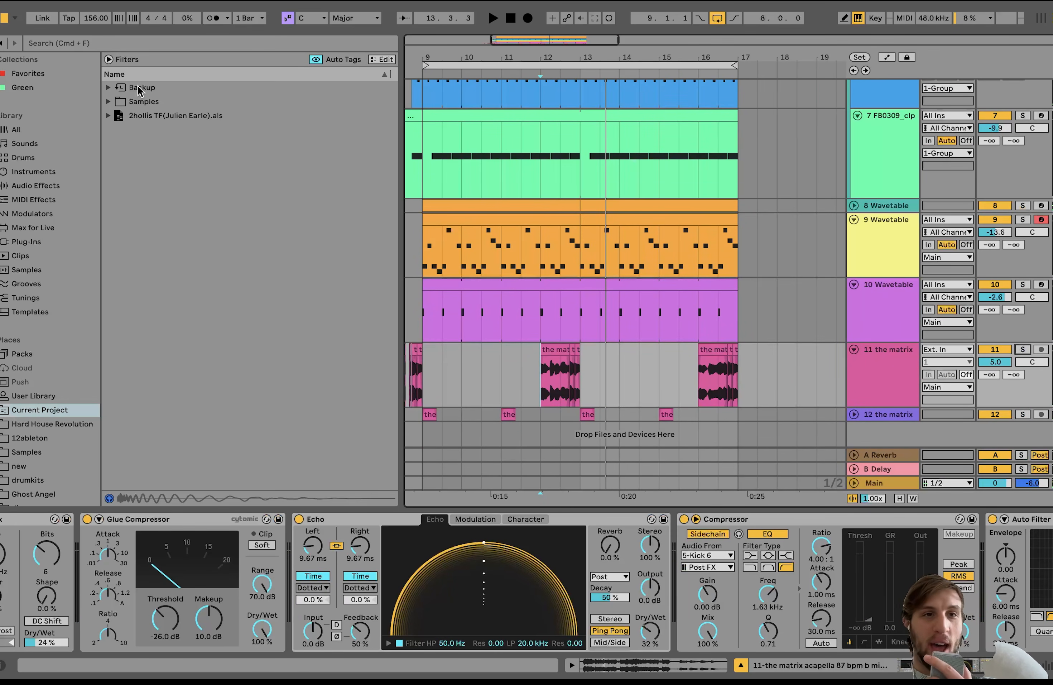
Open the project's imported samples and select "the matrix acapella 87 bpm b minor.wav".
left_click(108, 101)
left_click(117, 115)
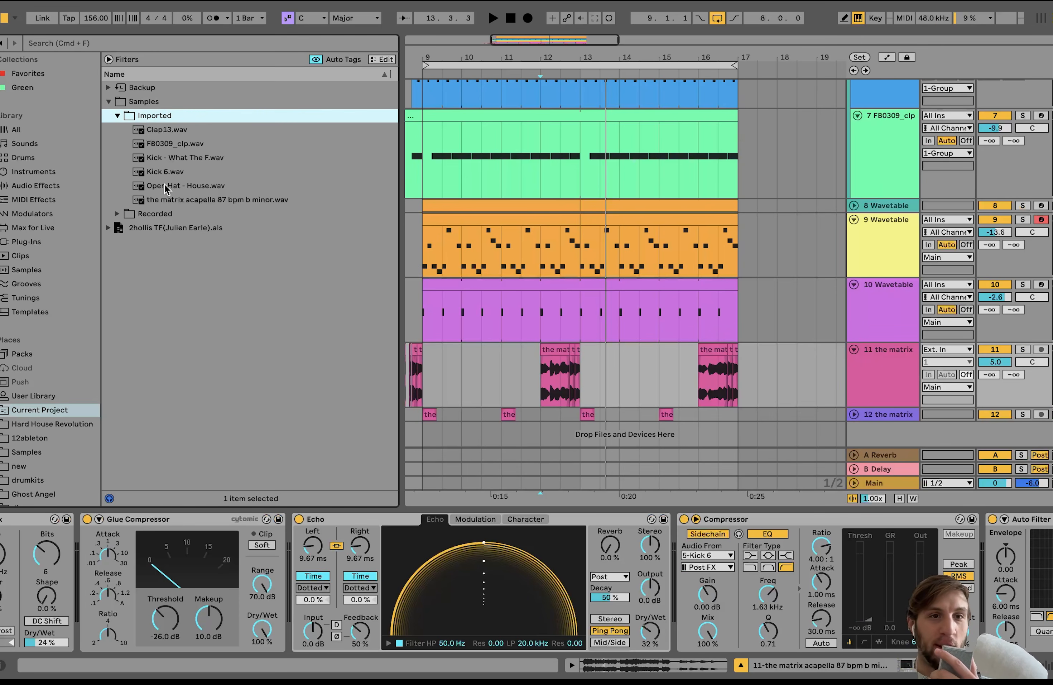
left_click(167, 199)
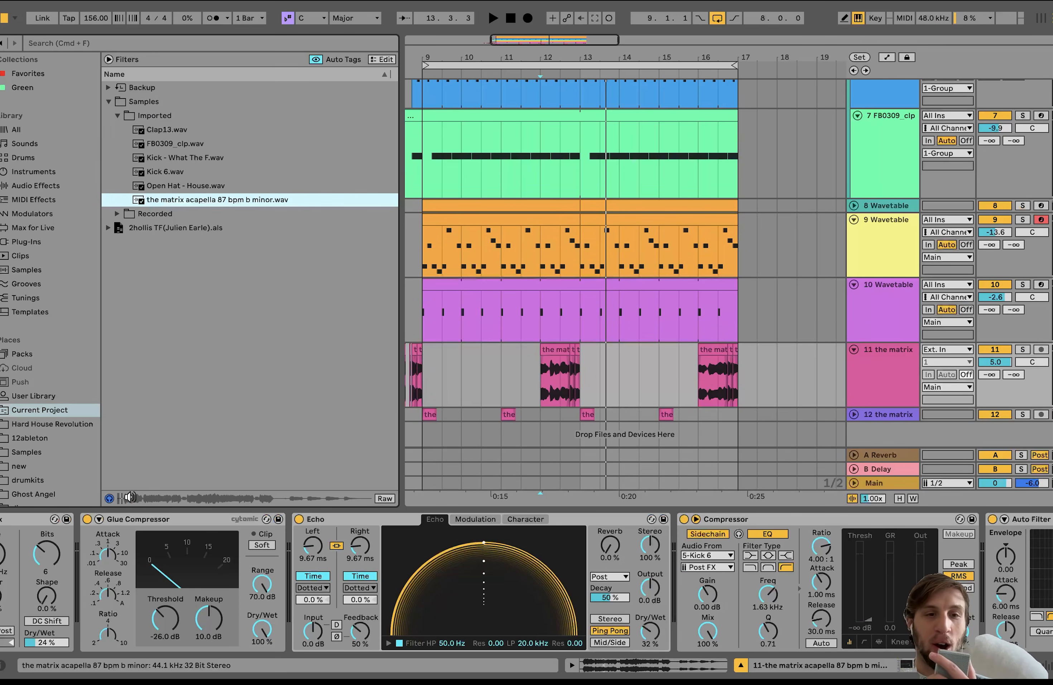
Place the insert marker at 8.1.1 on track 11 and examine the vocal chops up to bar 9.
scroll(554, 345, "left", 5)
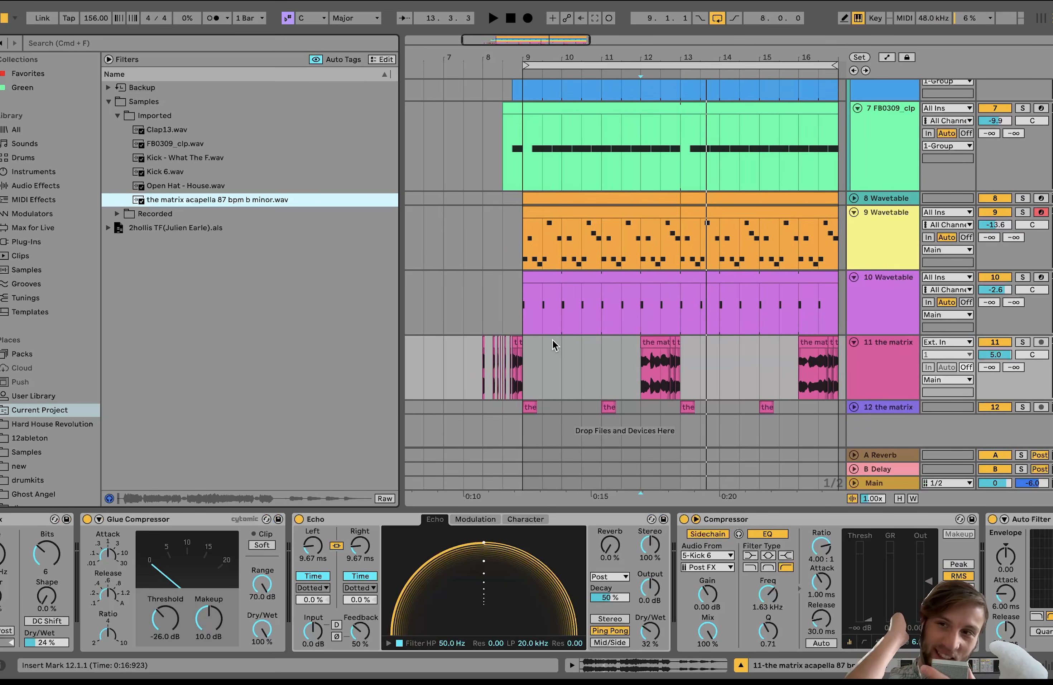
left_click(479, 369)
scroll(479, 370, "up", 5)
scroll(480, 369, "right", 2)
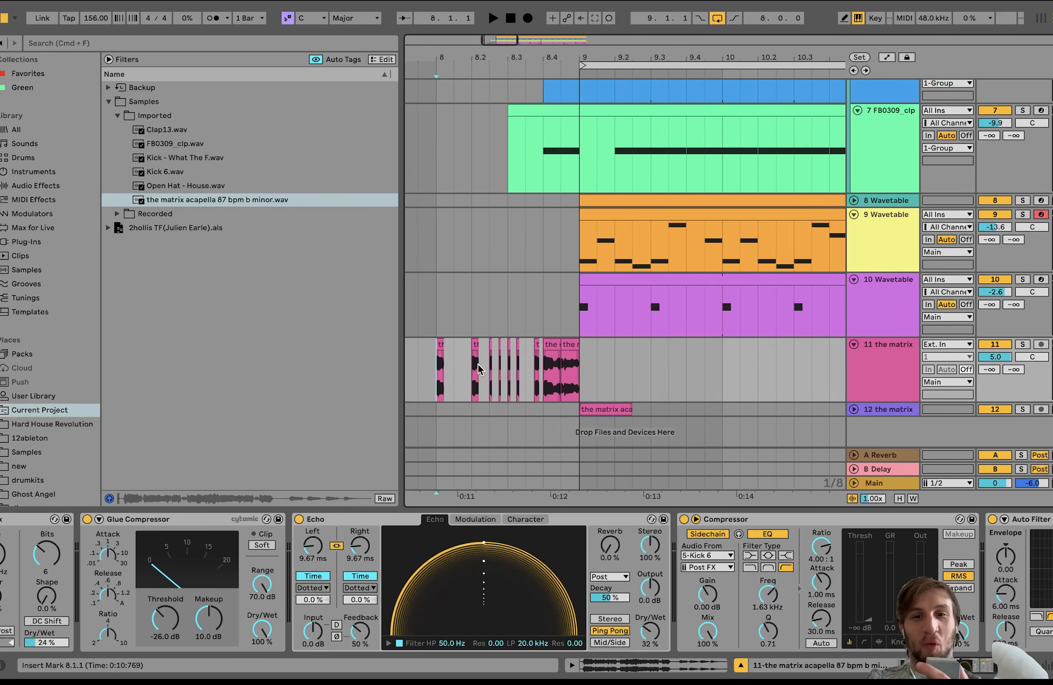
scroll(480, 370, "down", 3)
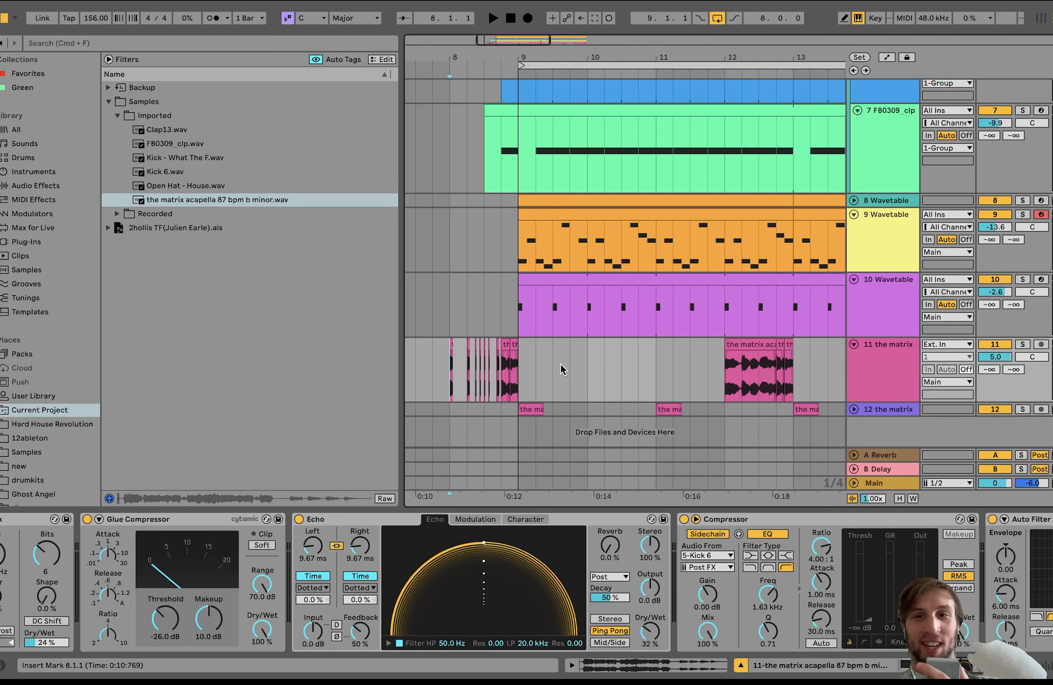
Select track 11 from 12.1.1 to 13.2.1, play it soloed, and reset the insert marker to 12.1.1.
left_click(727, 387)
key("space")
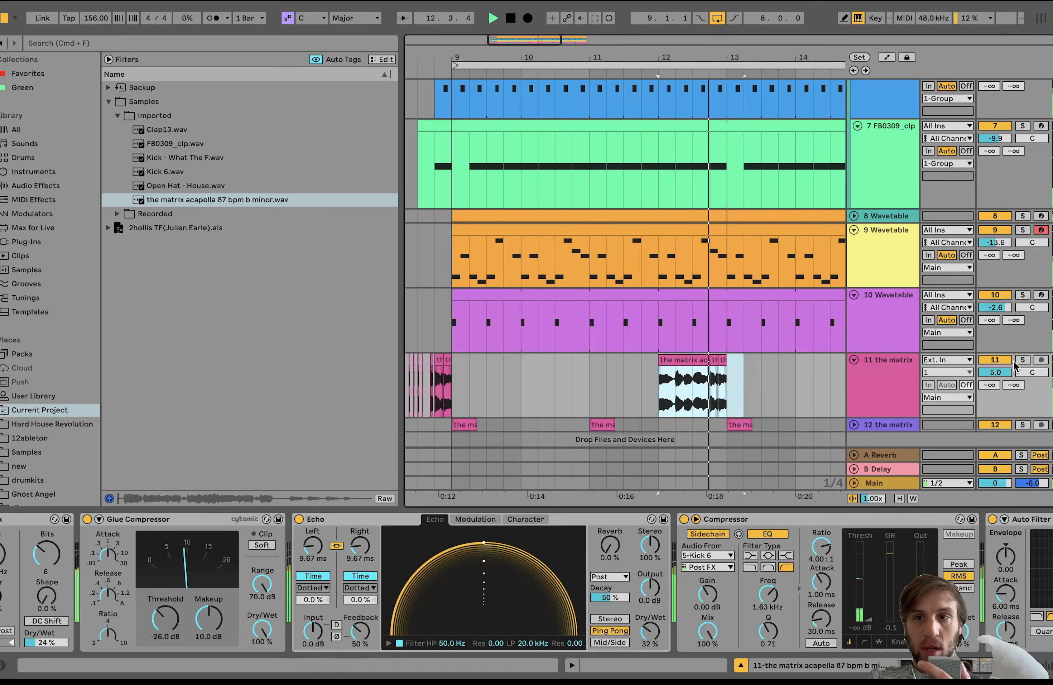
left_click(1023, 359)
scroll(769, 394, "down", 3)
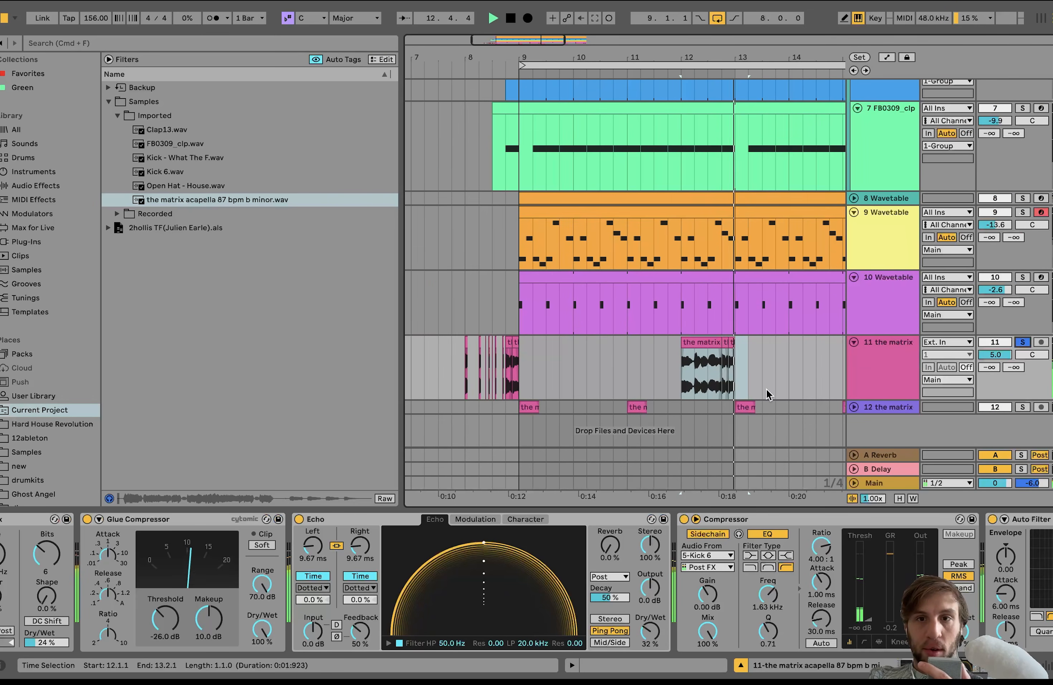
key("space")
left_click(676, 376)
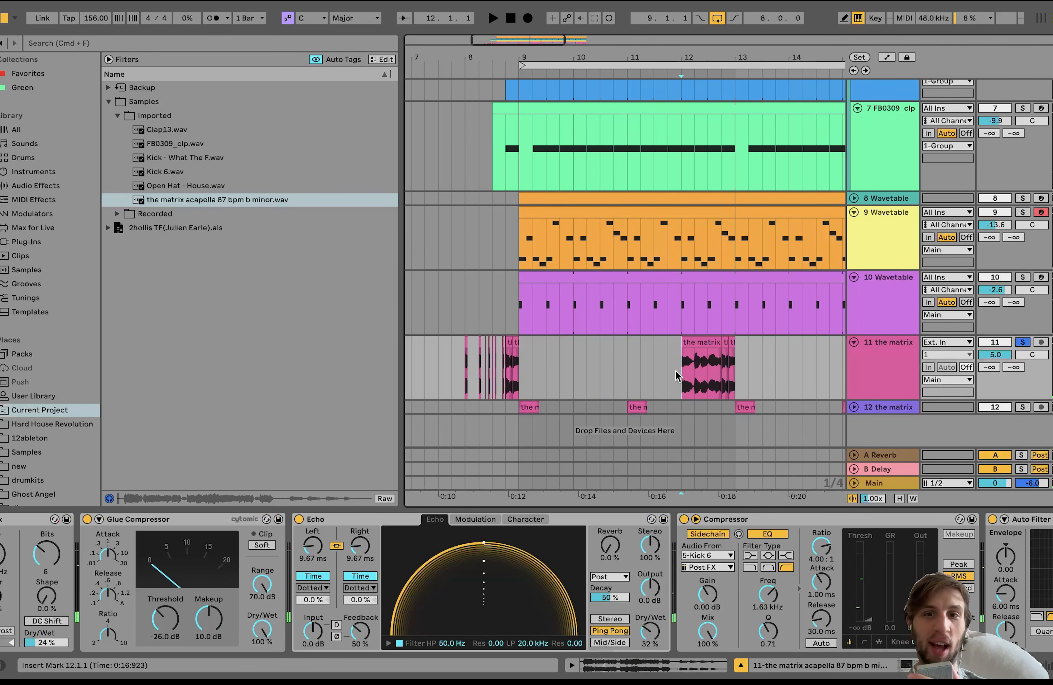
Play track 11's chopped vocal build-up from 8.1.1.
scroll(530, 376, "up", 5)
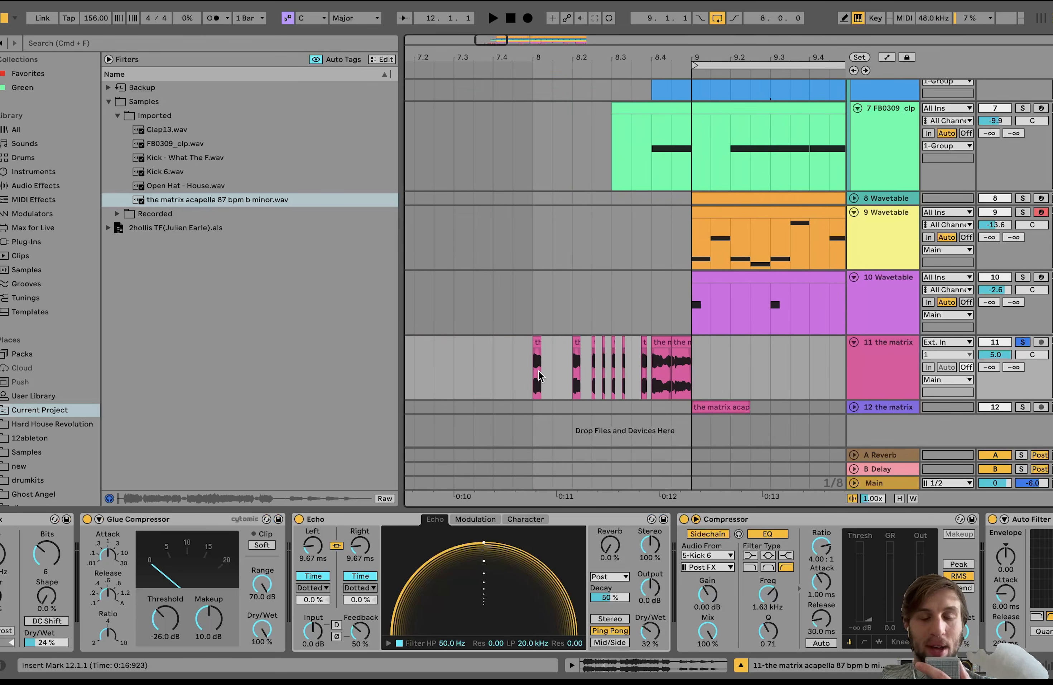
left_click(535, 381)
scroll(535, 382, "up", 3)
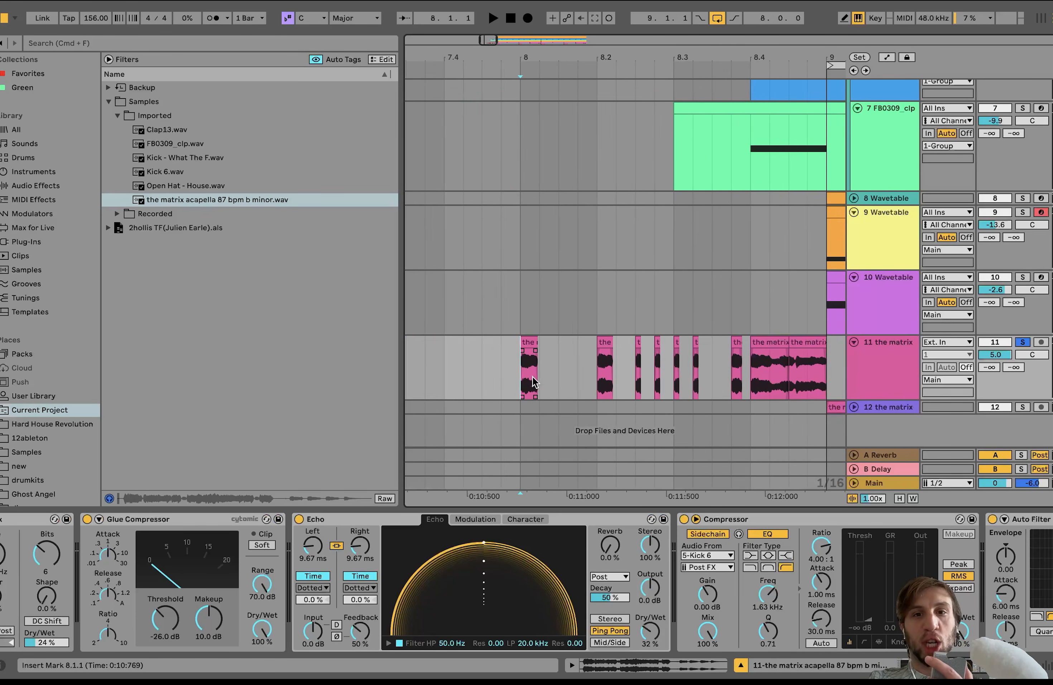
key("space")
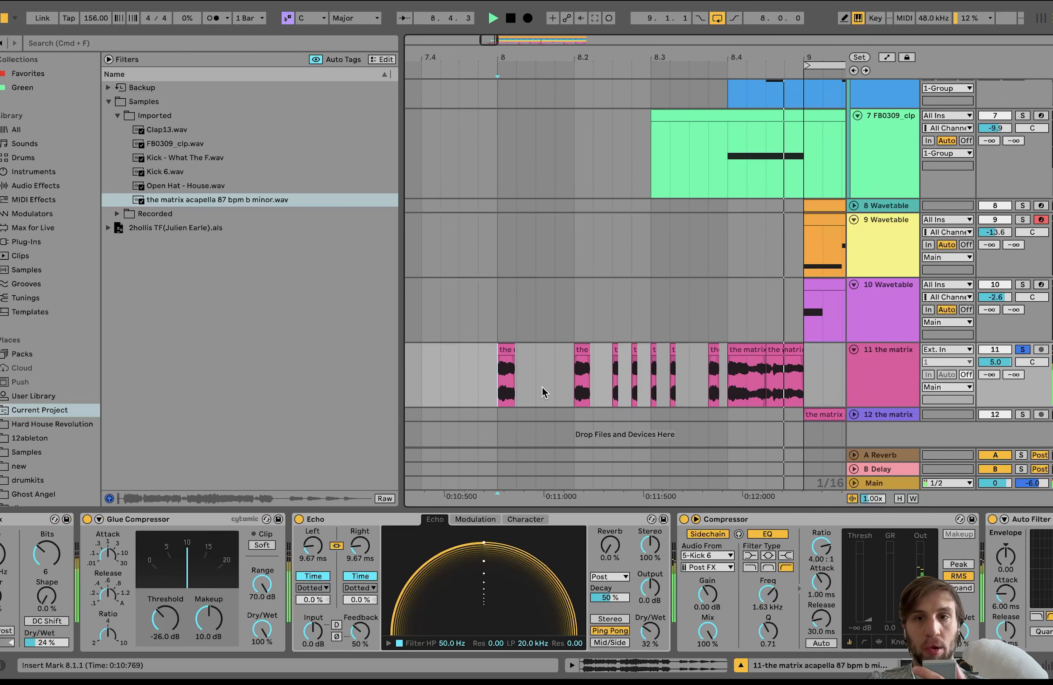
Stop playback, select track 11's vocal slice from 8.4.1 to 8.4.2, and examine the chops before it up close.
left_click(726, 379)
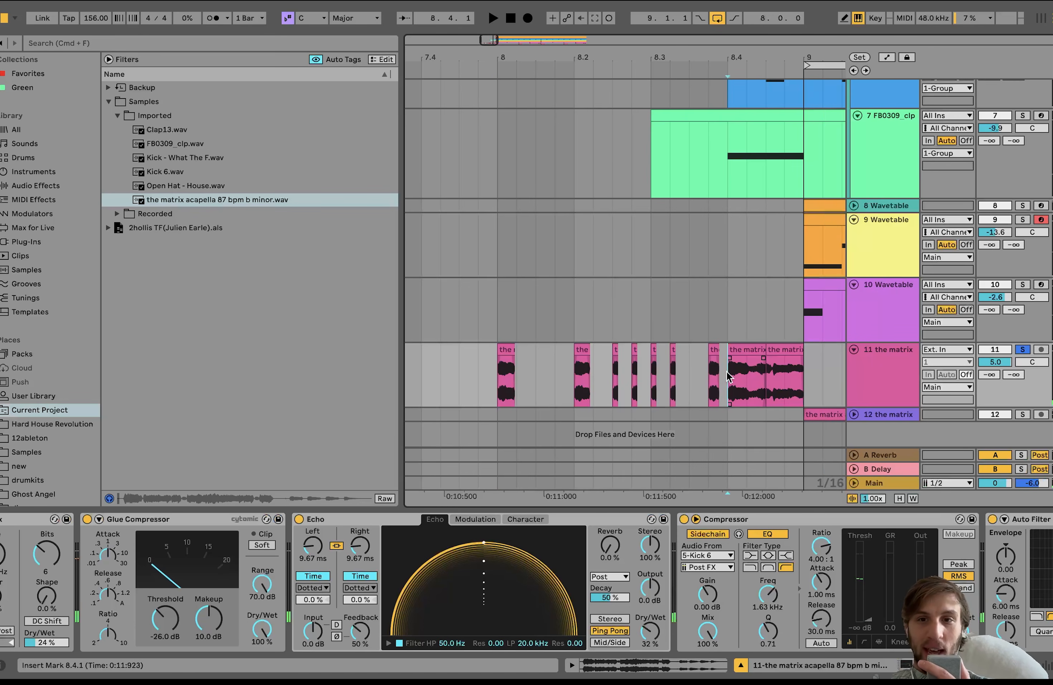
left_click_drag(733, 378, 741, 380)
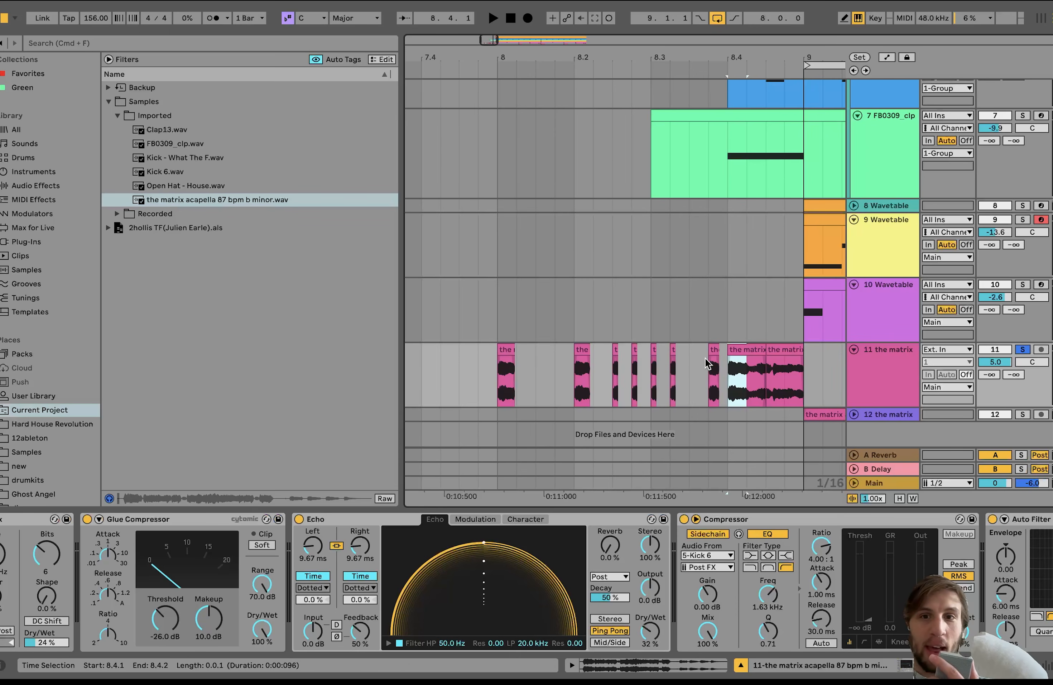
scroll(687, 369, "up", 2)
scroll(653, 352, "up", 3)
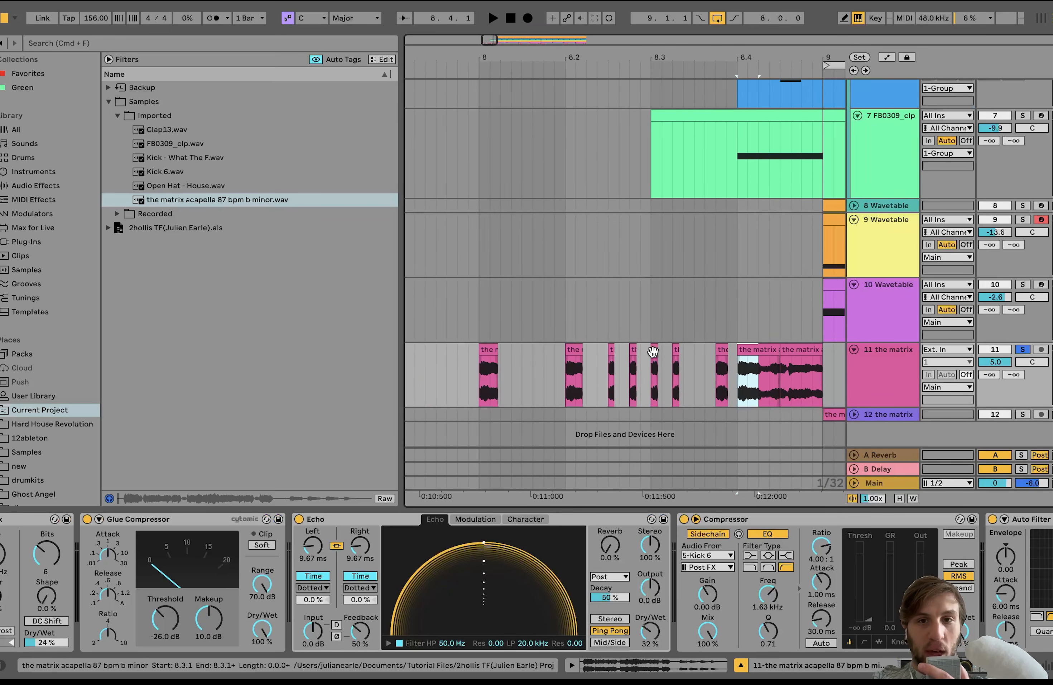
Select track 11's vocal slice at 8.1.1 and play the soloed build-up from there into bar 9.
scroll(645, 352, "down", 5)
left_click(501, 348)
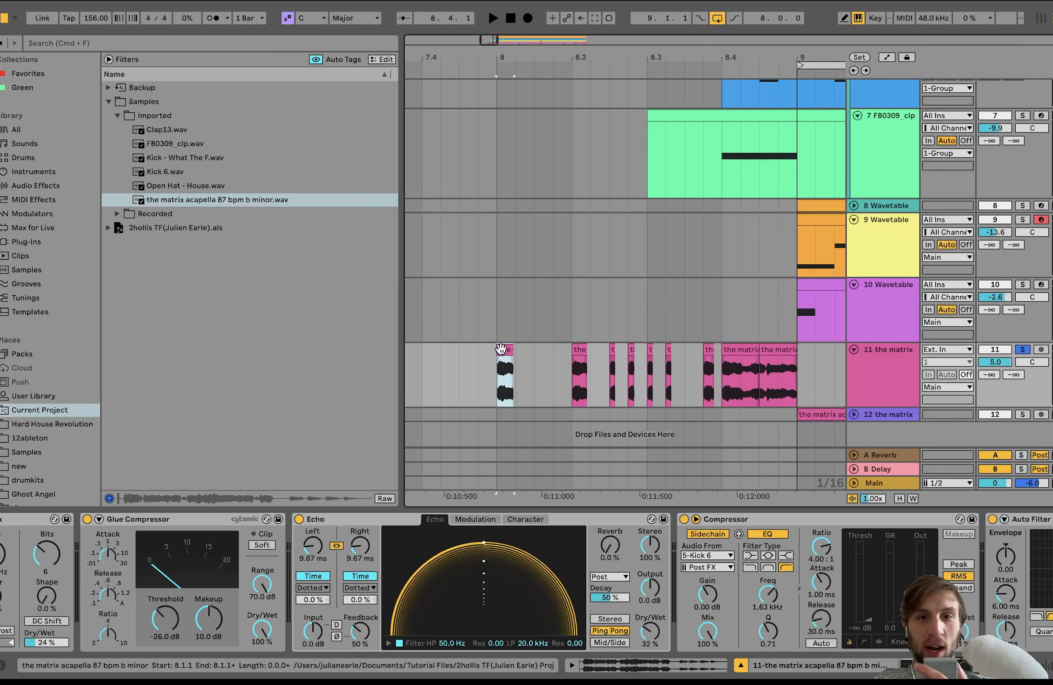
scroll(534, 355, "down", 8)
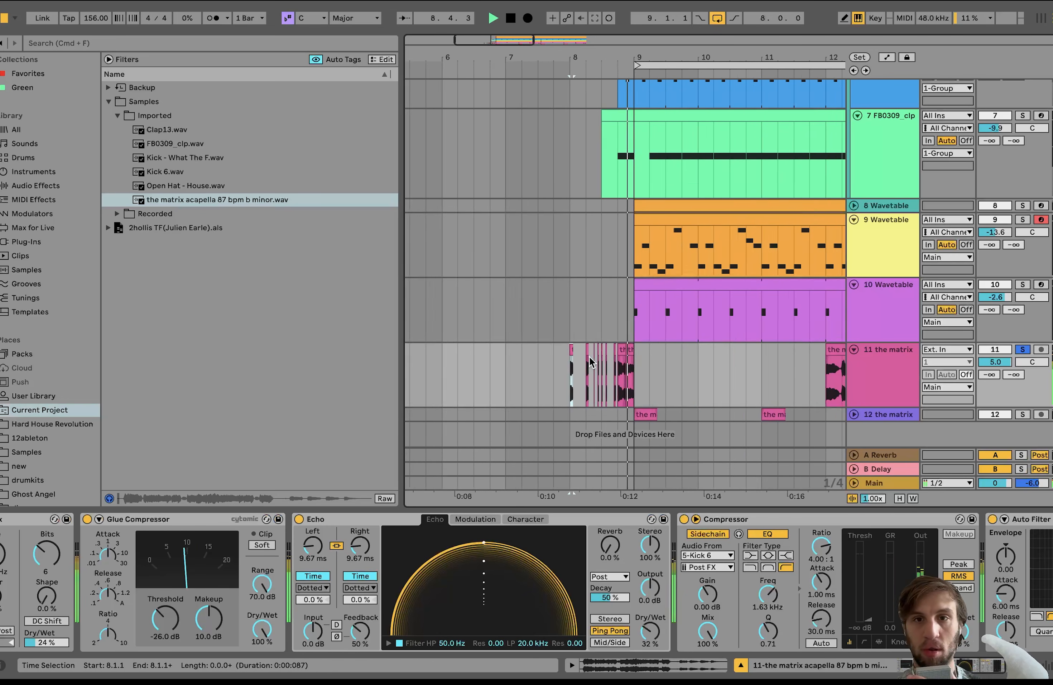
key("space")
key("space")
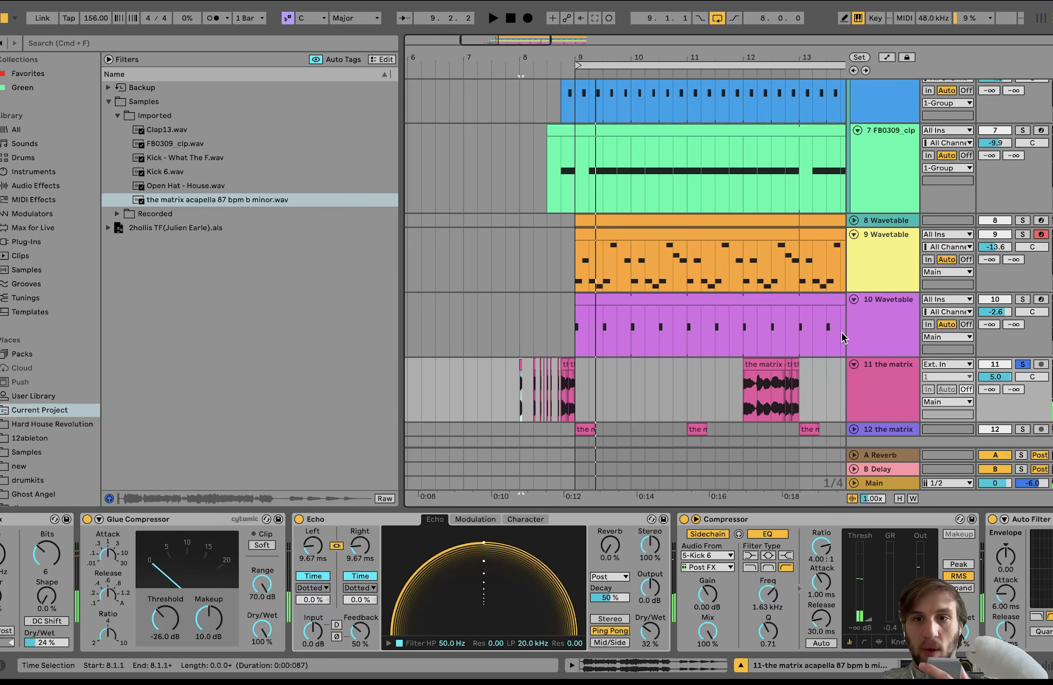
Audition track 12's vocal clip at 9.1.1 soloed, then unsolo the track and play it within the full mix.
left_click(1022, 429)
left_click(586, 429)
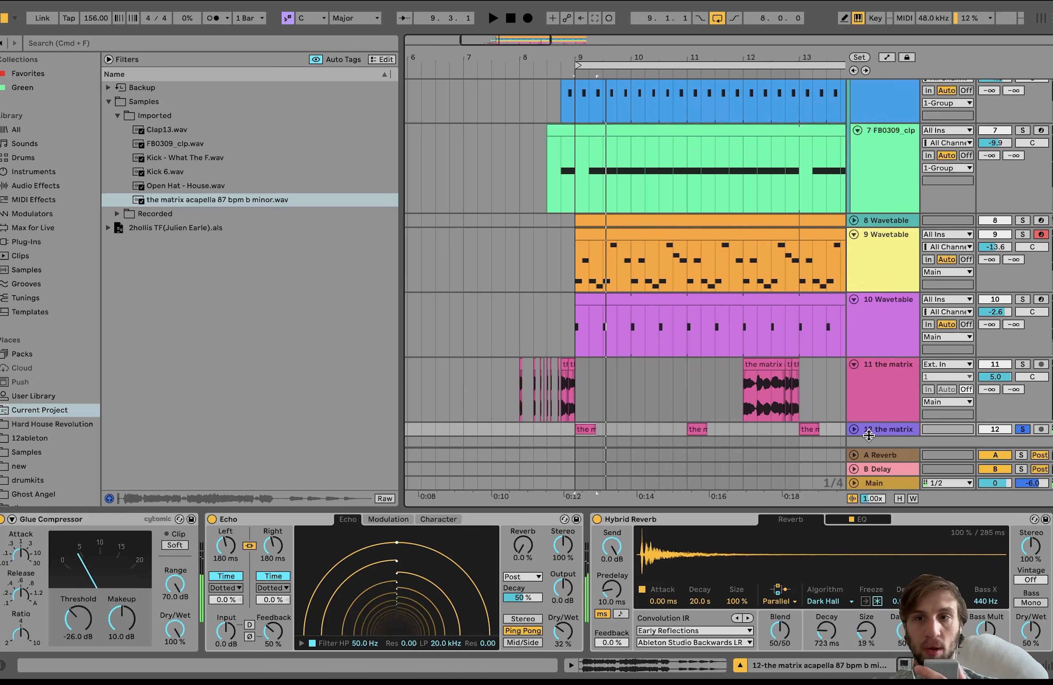
left_click(1023, 429)
key("space")
scroll(793, 396, "down", 5)
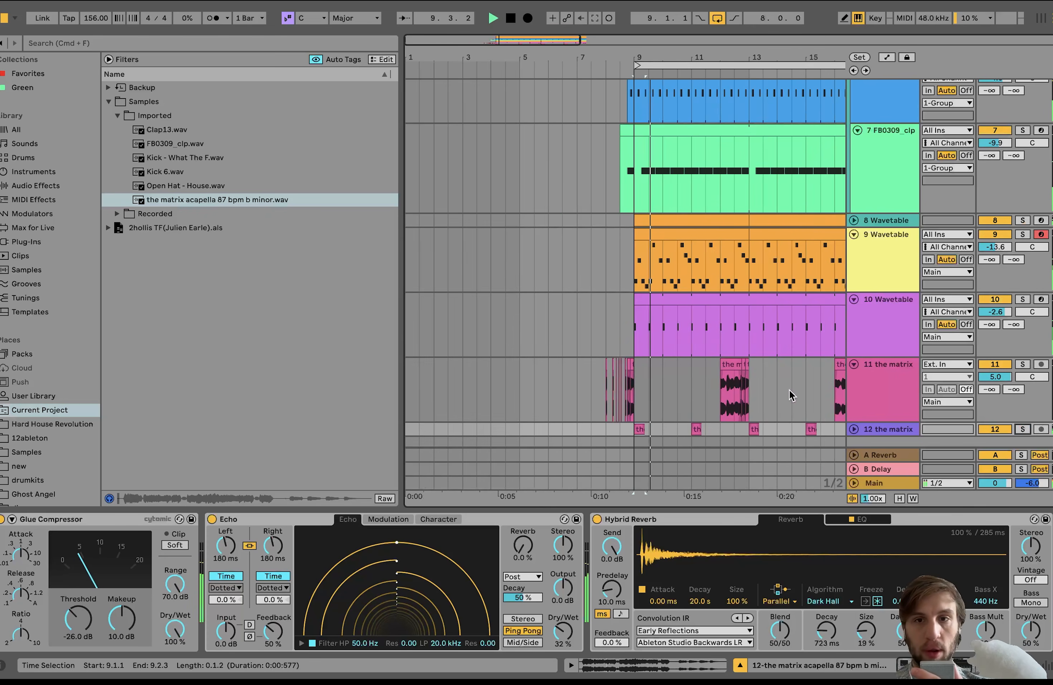
scroll(789, 395, "right", 4)
scroll(790, 395, "down", 1)
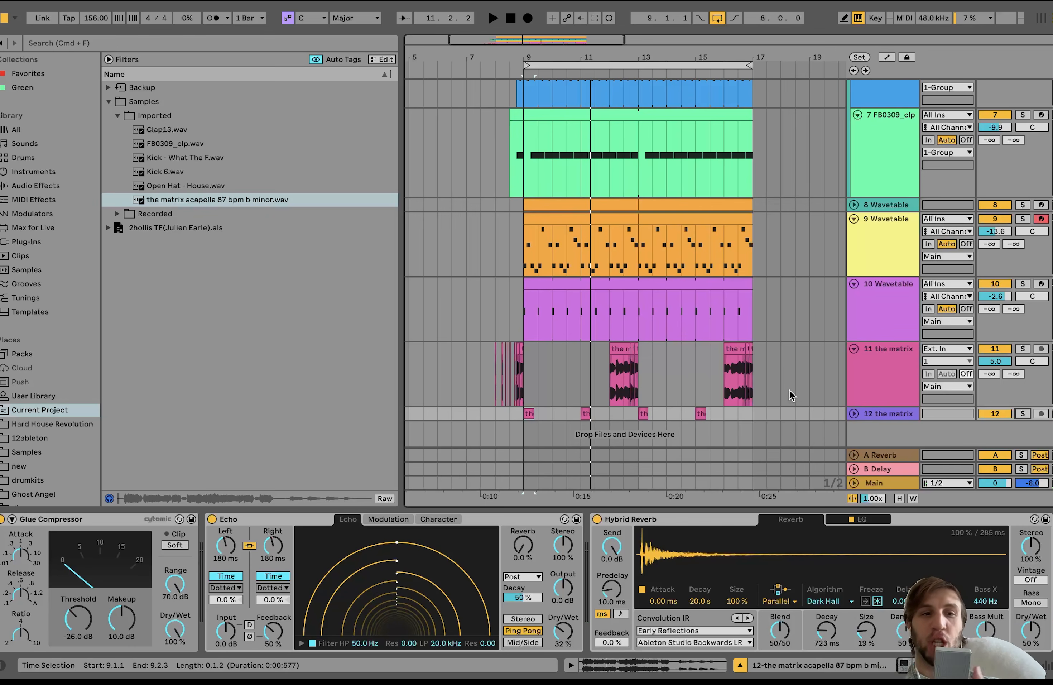
Solo track 11, place the insert marker at 9.1.1, and show the Auto Filter at the start of its device chain.
left_click(889, 379)
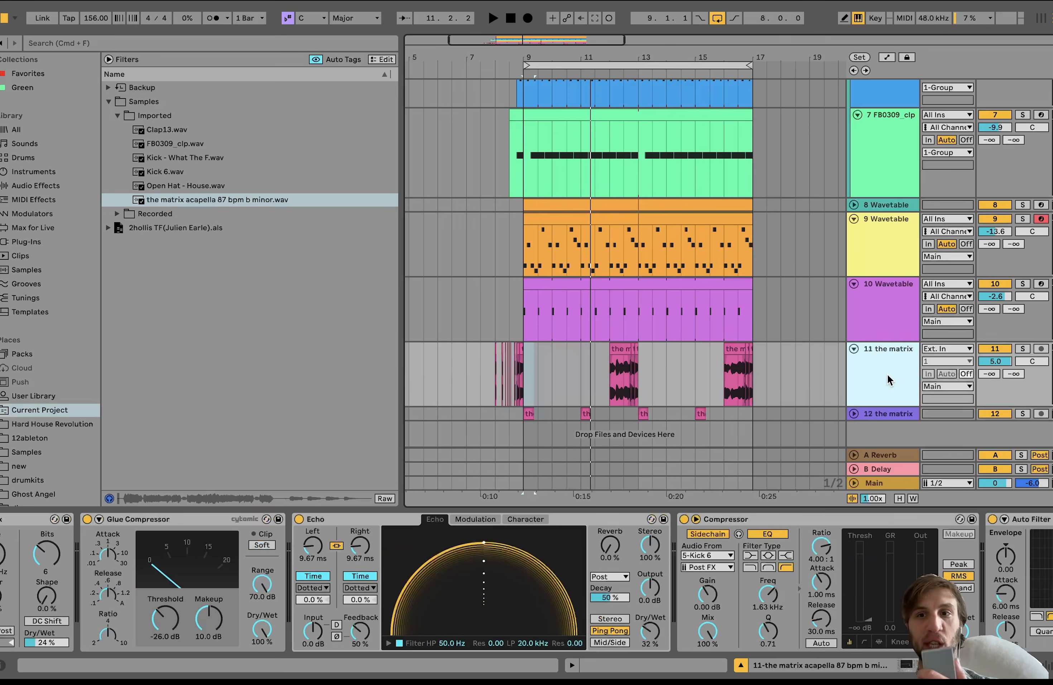
left_click(1027, 348)
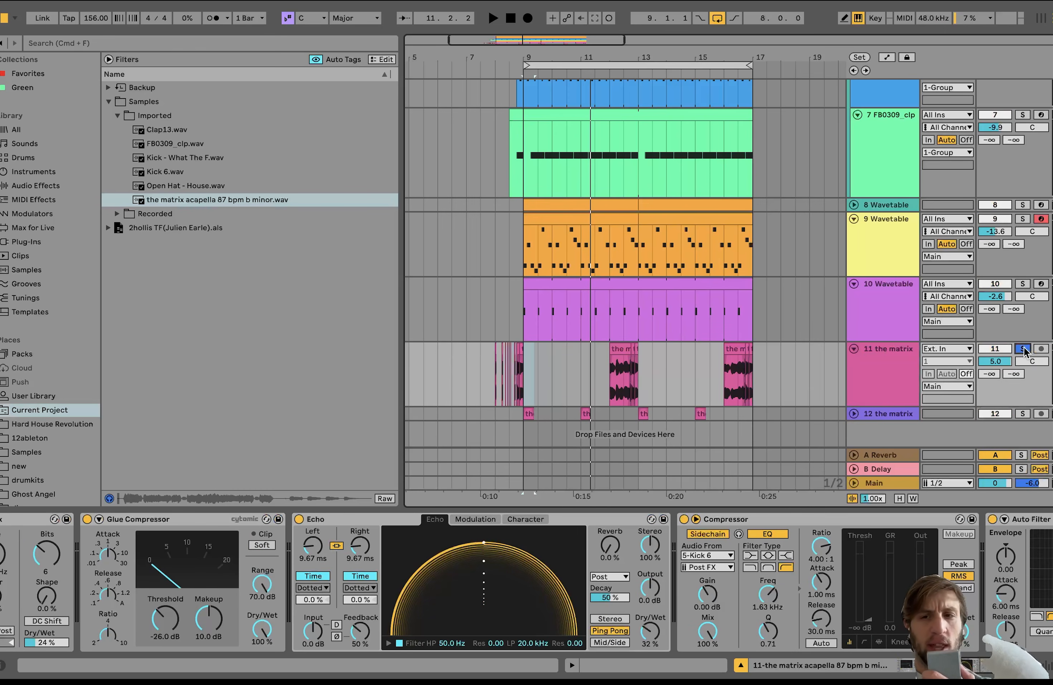
left_click(528, 394)
scroll(528, 393, "left", 4)
scroll(250, 637, "left", 8)
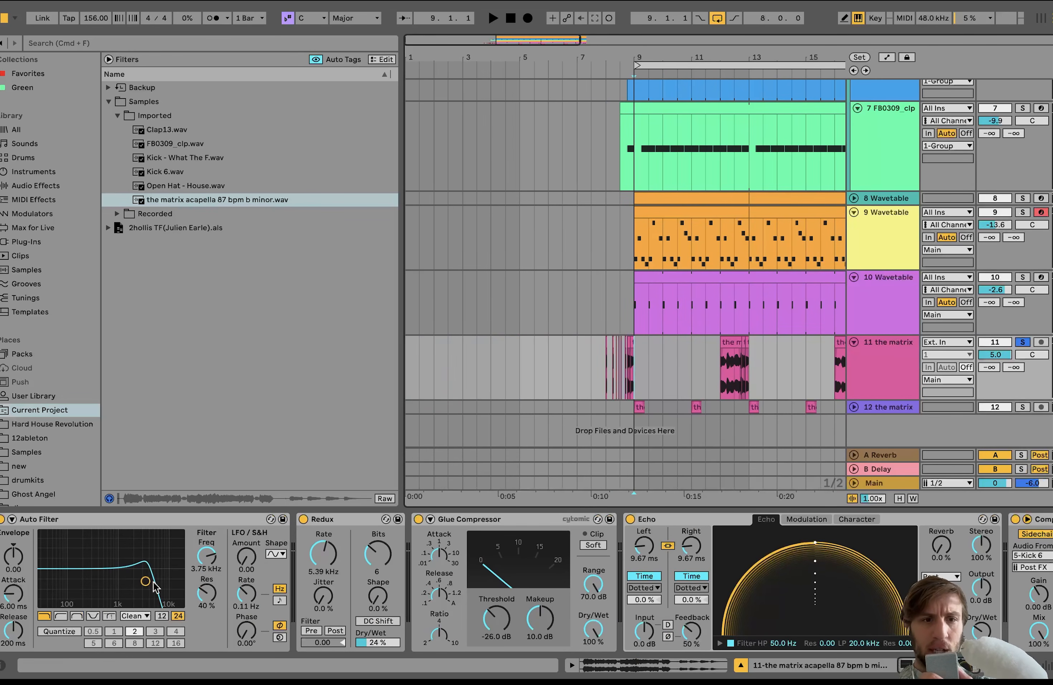
Play track 11's vocal from 12.1.1, comparing it with the first Auto Filter bypassed and enabled.
left_click(723, 379)
key("space")
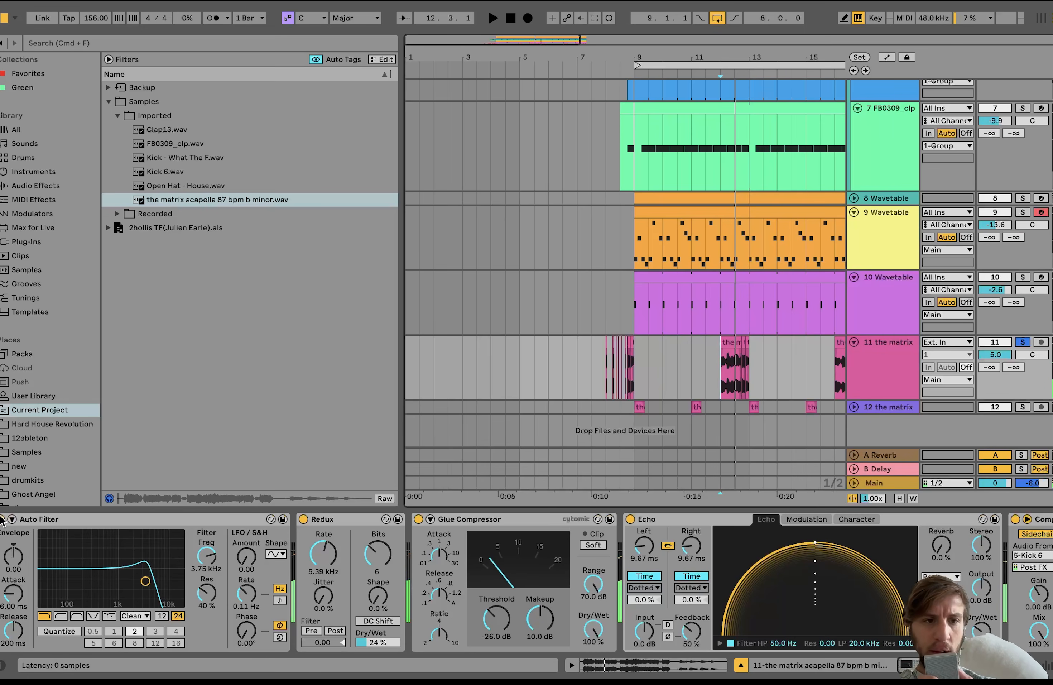
left_click(1, 519)
key("space")
left_click(1, 519)
key("space")
key("space")
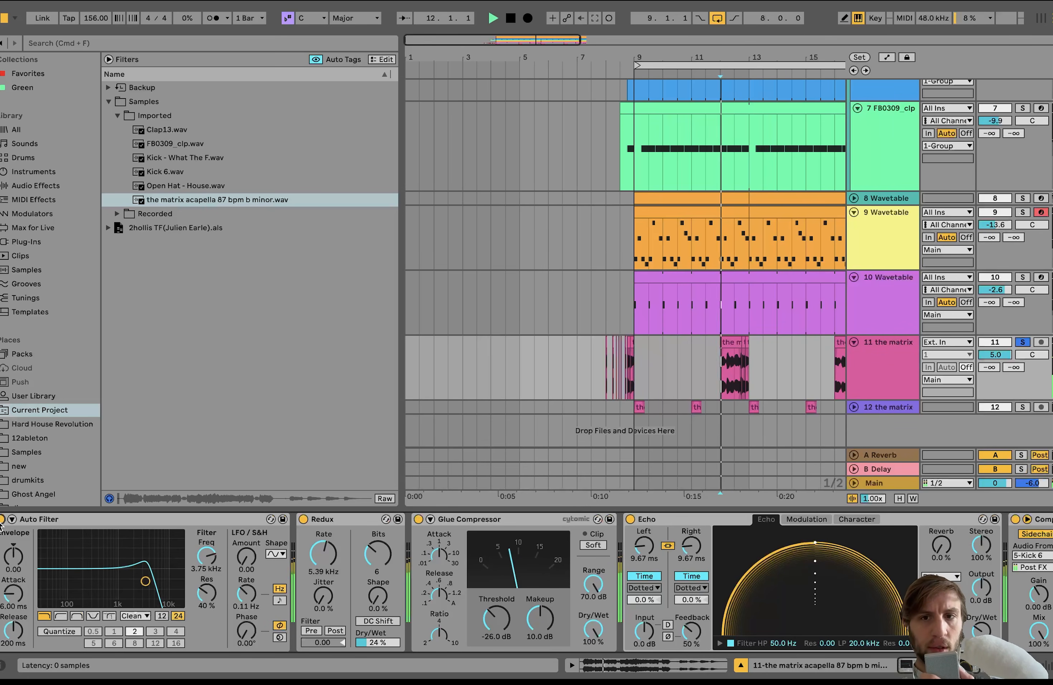
key("space")
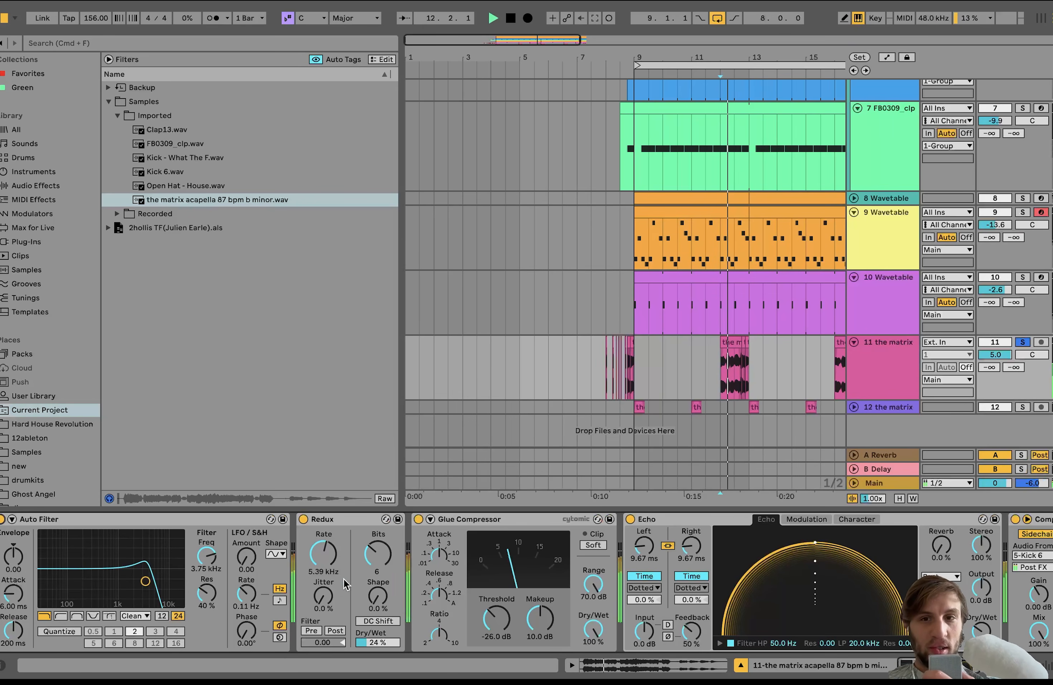
Try track 11's Redux at 100% Dry/Wet during playback, and undo the change.
scroll(359, 578, "right", 3)
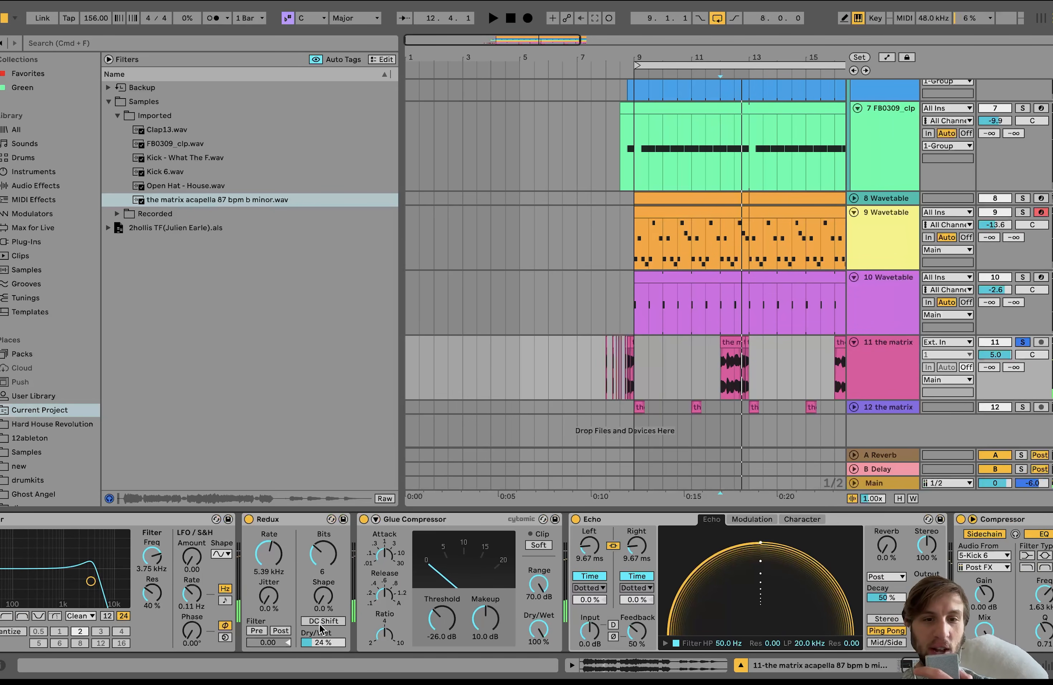
left_click_drag(319, 643, 319, 600)
key("space")
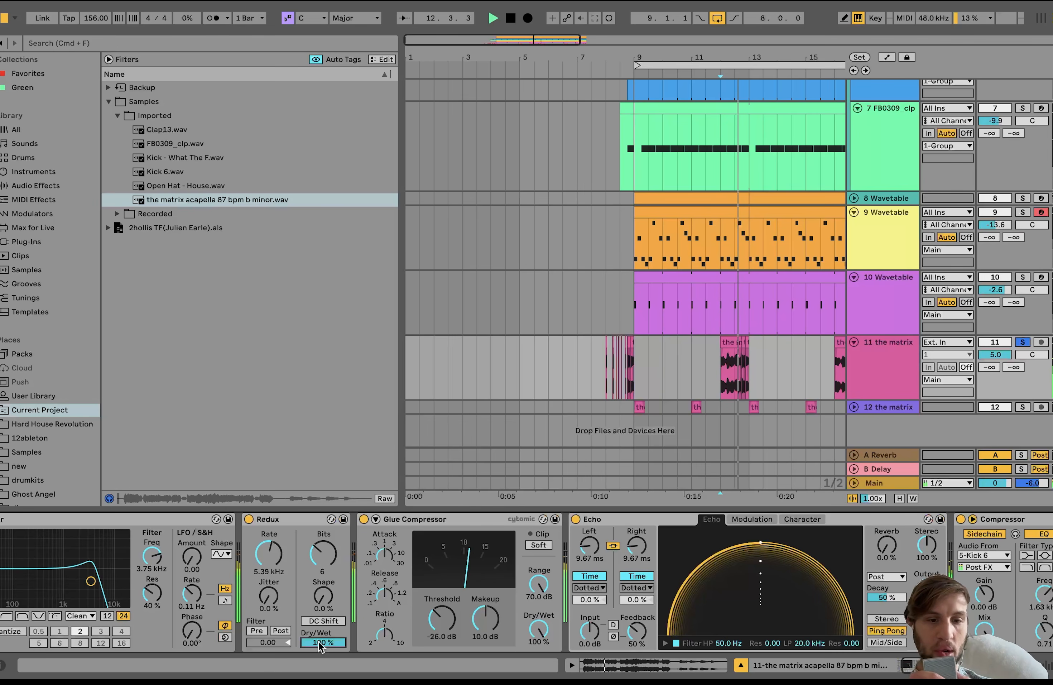
key("super+z")
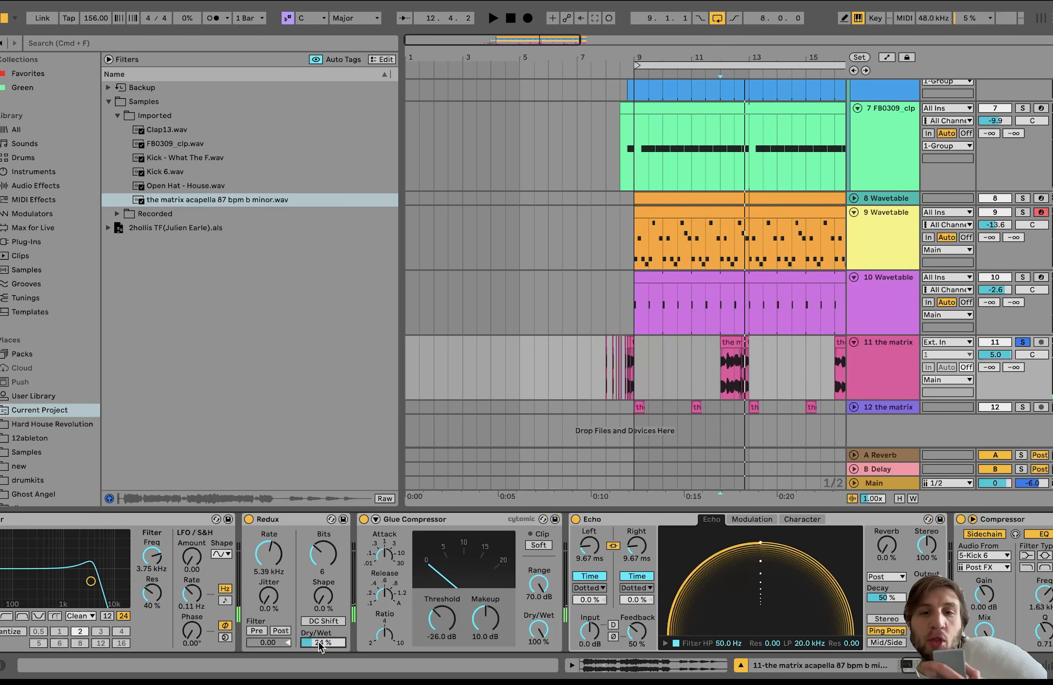
Examine the rest of track 11's effect chain: Glue Compressor, Echo, sidechain Compressor and the final Auto Filter.
scroll(319, 574, "right", 5)
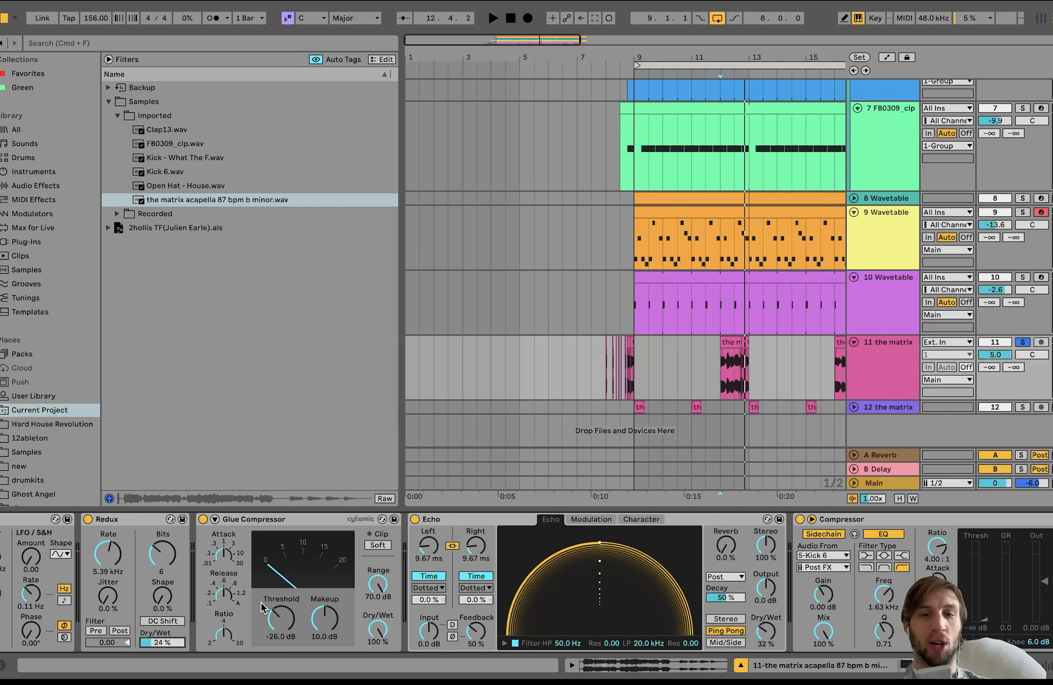
scroll(263, 607, "right", 4)
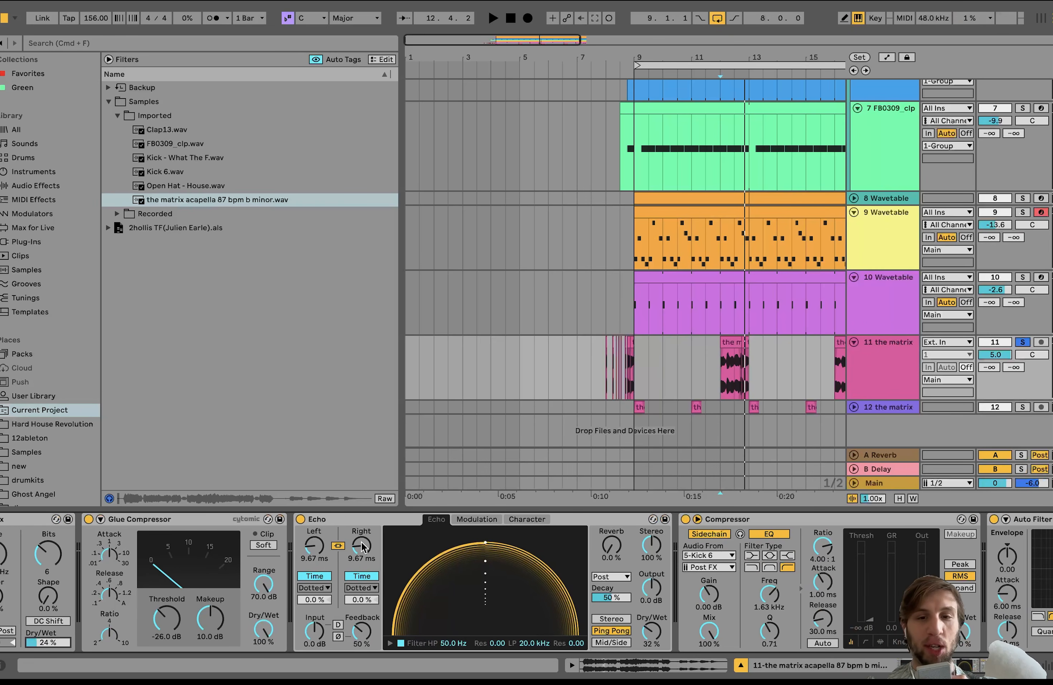
scroll(593, 644, "right", 1)
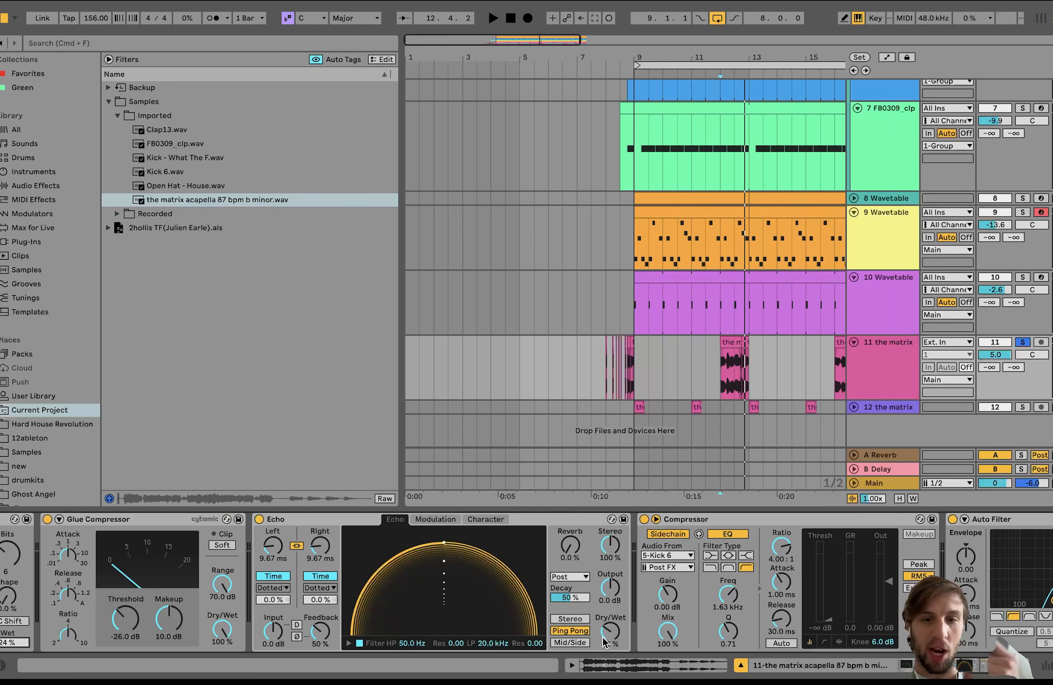
scroll(605, 642, "right", 7)
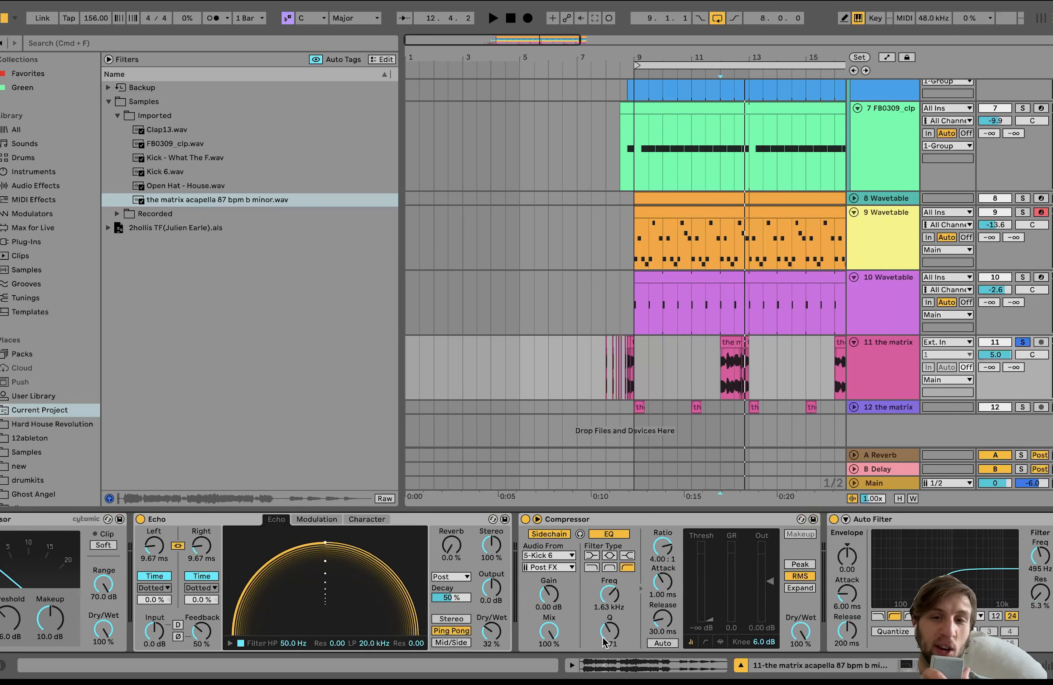
left_click(527, 519)
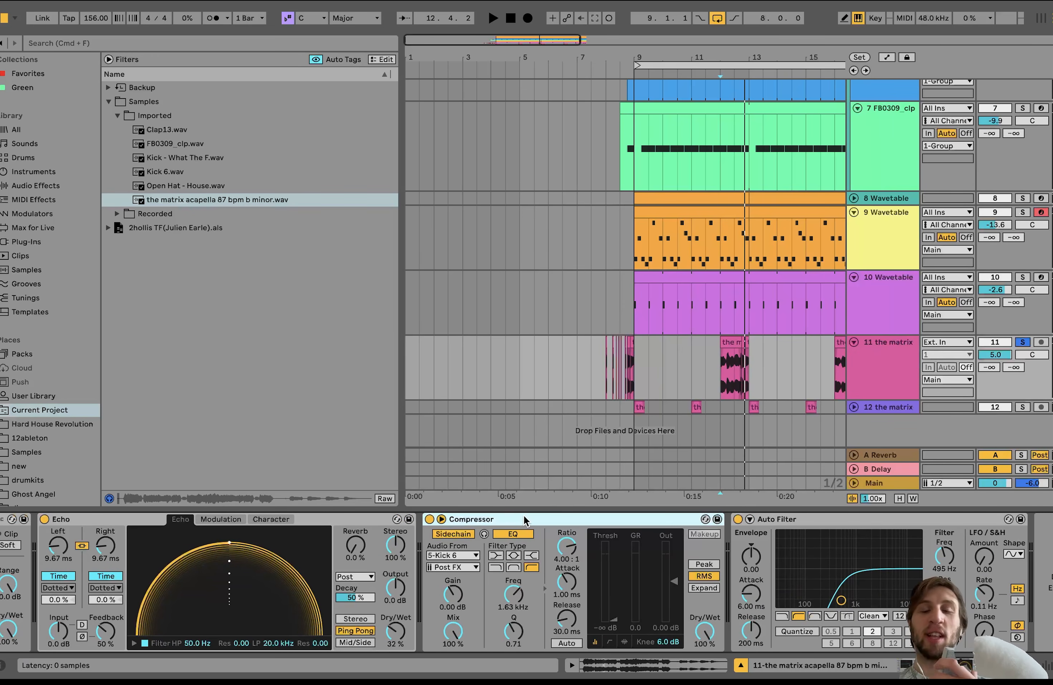
scroll(524, 521, "right", 1)
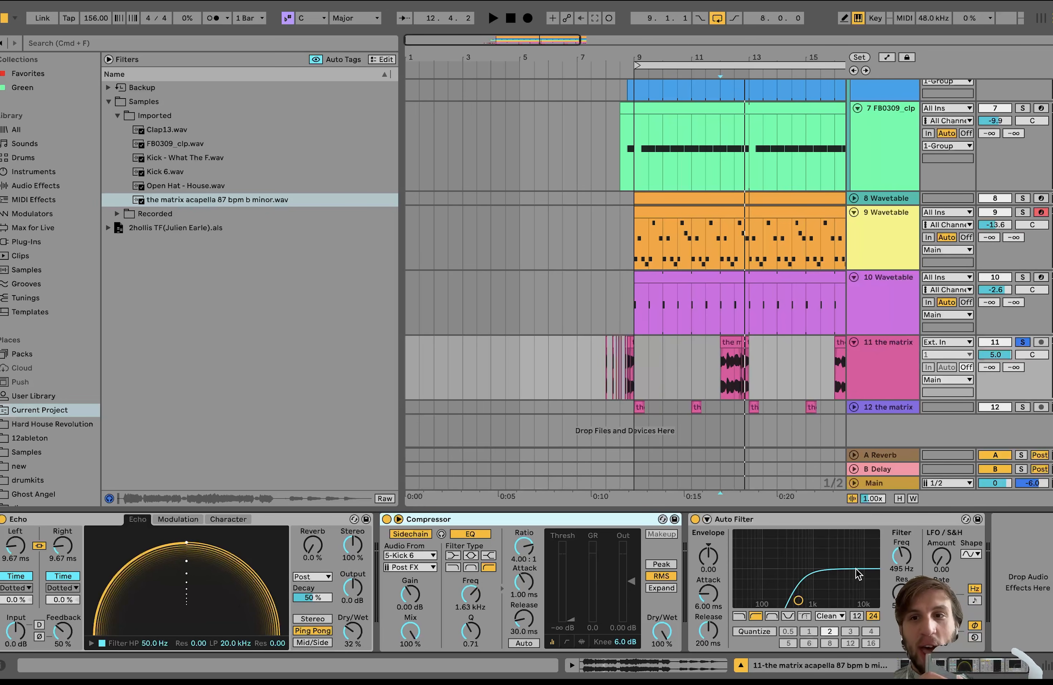
Solo track 12 and play its vocal clip from 9.1.1 while examining the Glue Compressor and Echo settings.
left_click(1023, 407)
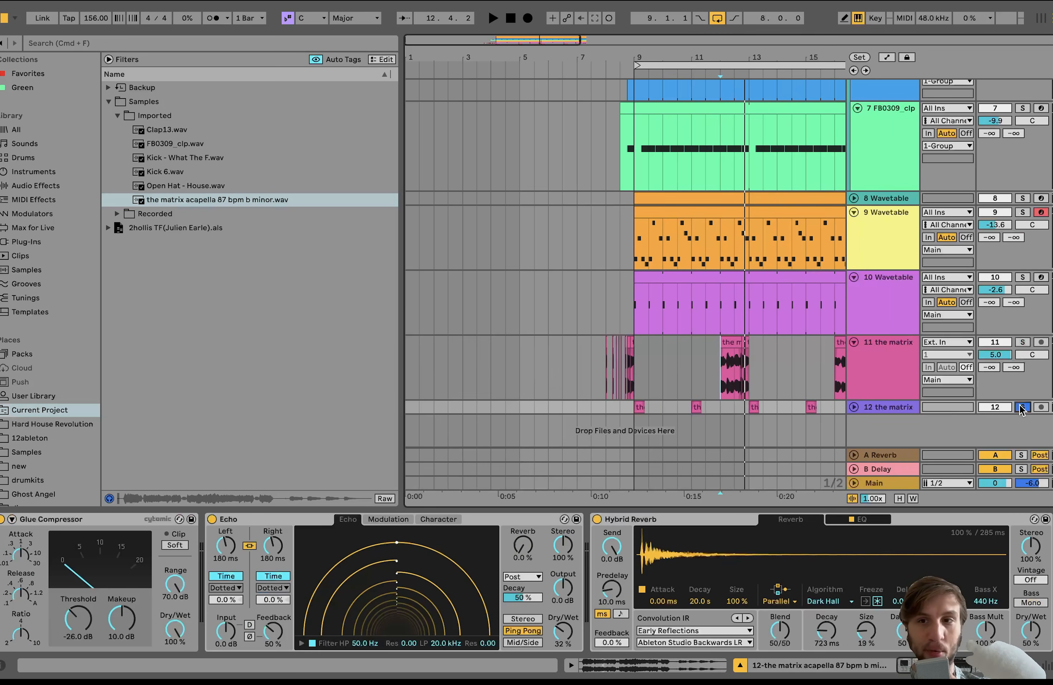
left_click(640, 407)
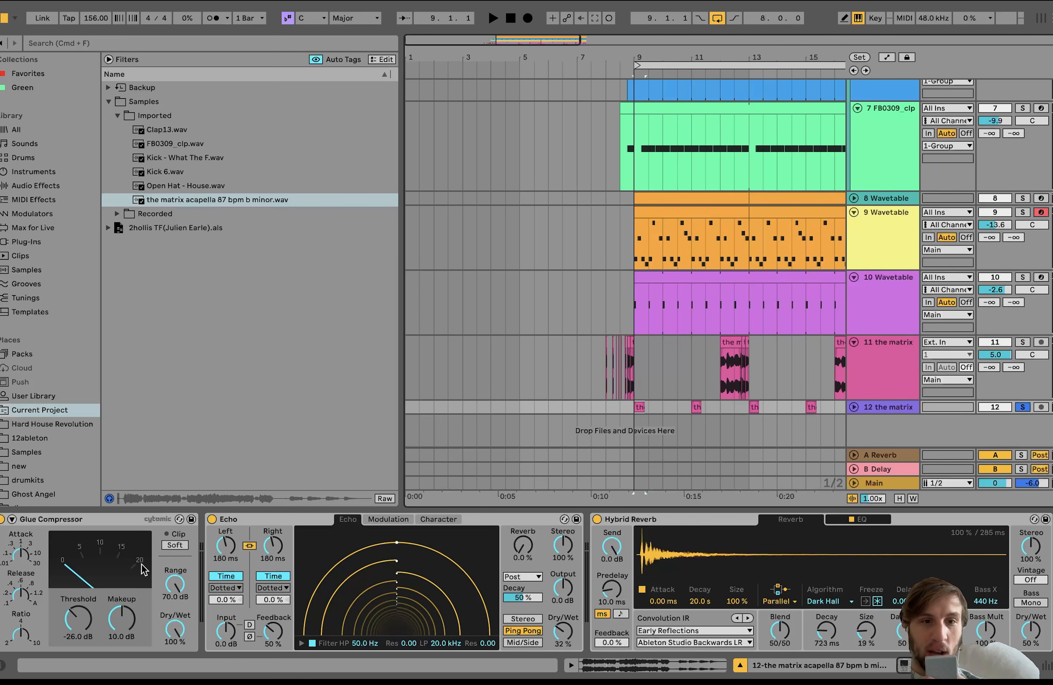
scroll(140, 574, "right", 5)
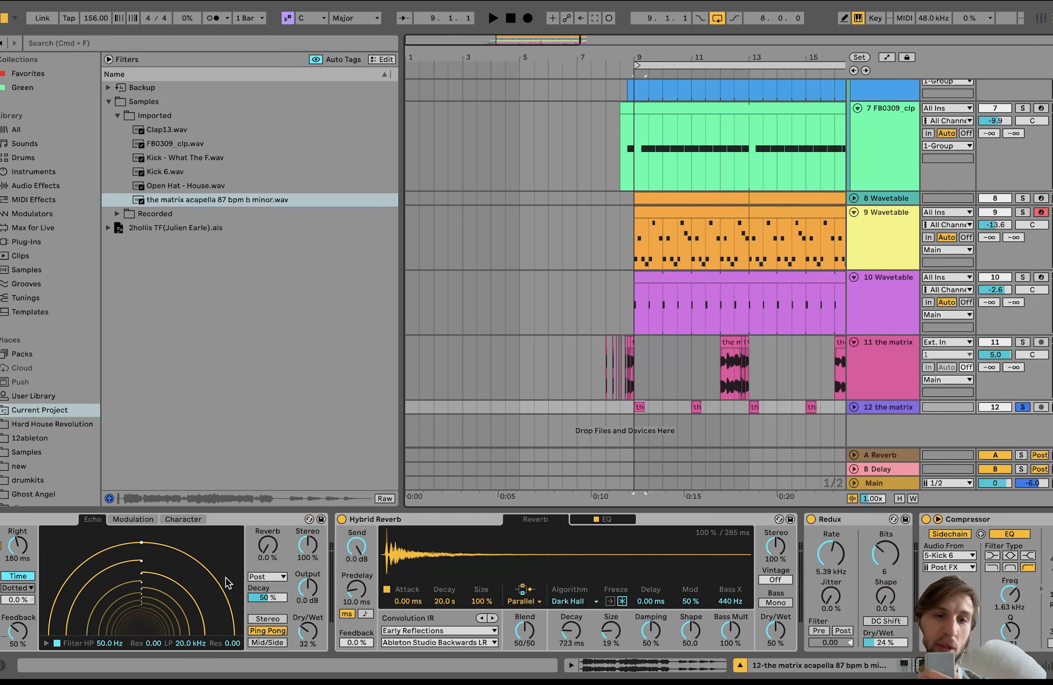
scroll(198, 593, "left", 3)
key("space")
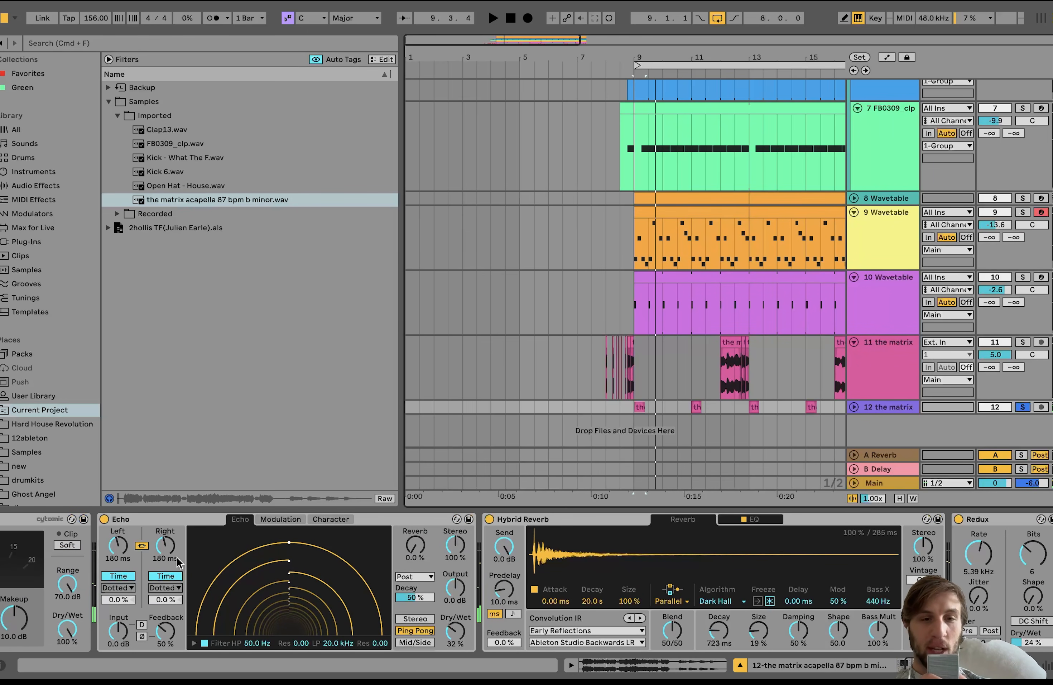
Examine track 12's Hybrid Reverb, Redux, sidechain Compressor and Auto Filter settings.
scroll(190, 561, "right", 4)
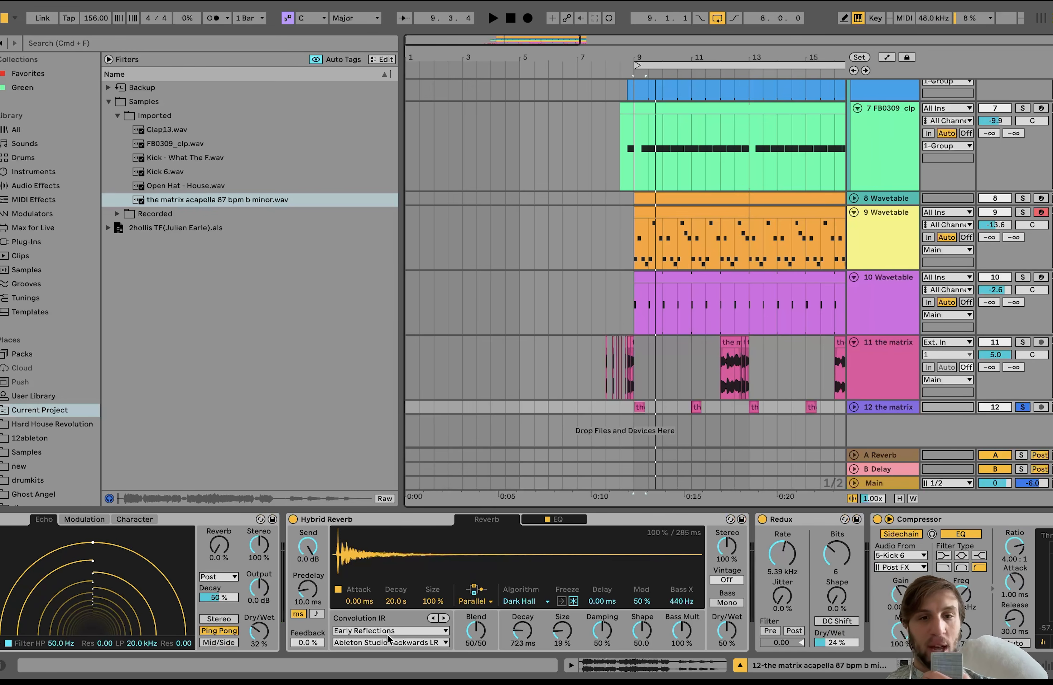
scroll(460, 590, "right", 7)
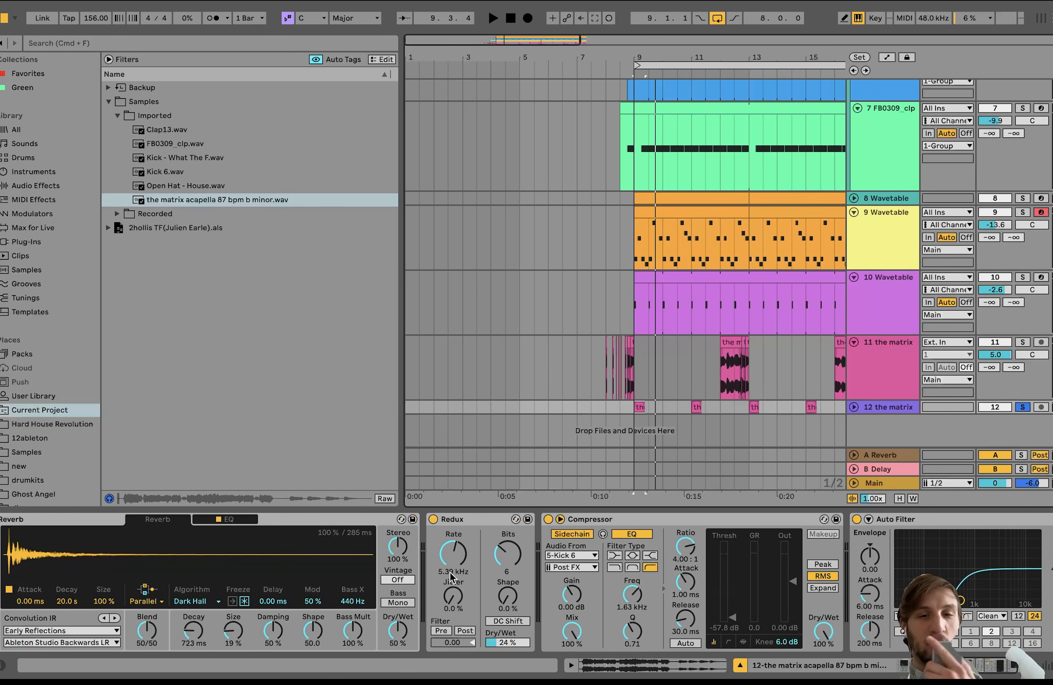
left_click(473, 520)
scroll(473, 521, "right", 3)
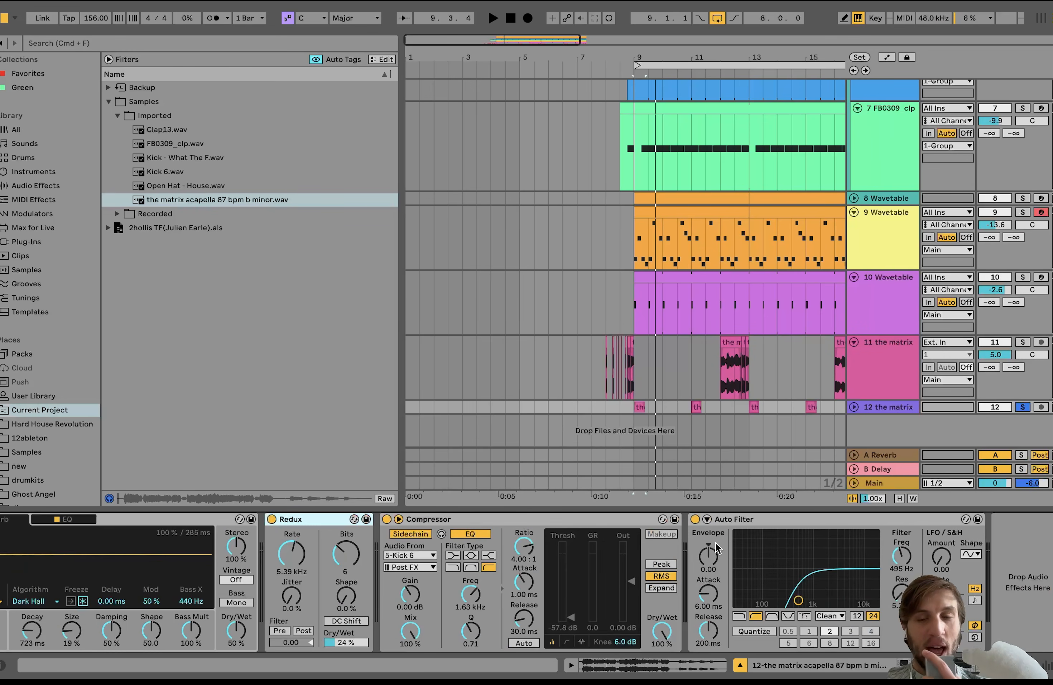
Unsolo track 12 and play the full arrangement from 8.3.1 to 13.1.1.
left_click(1022, 408)
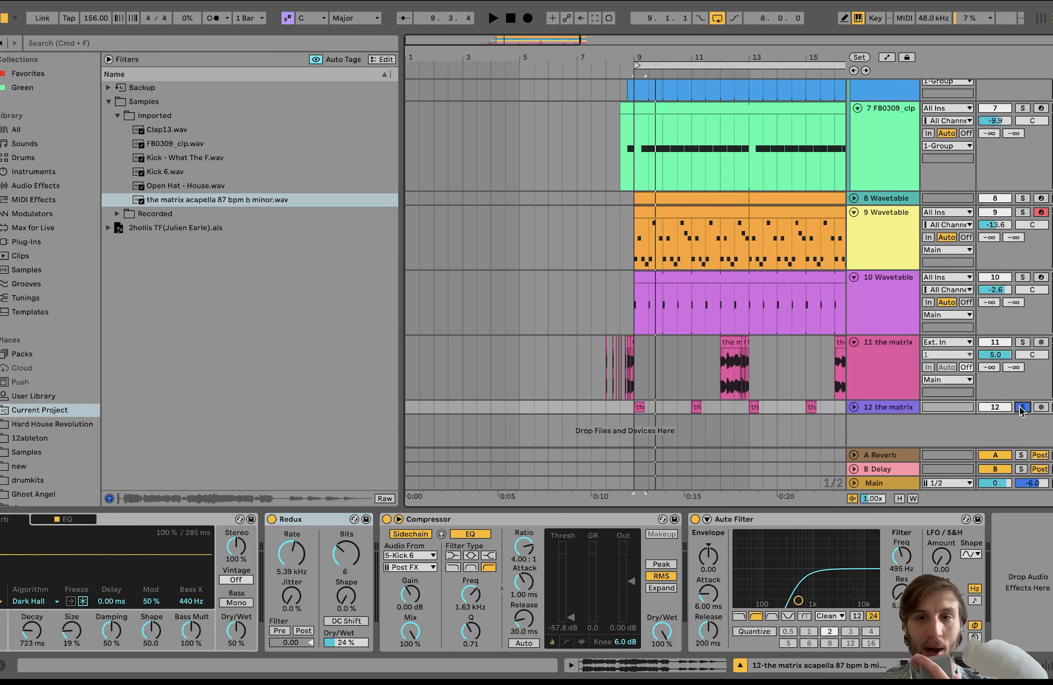
left_click(620, 366)
key("space")
scroll(618, 372, "down", 2)
scroll(619, 377, "down", 3)
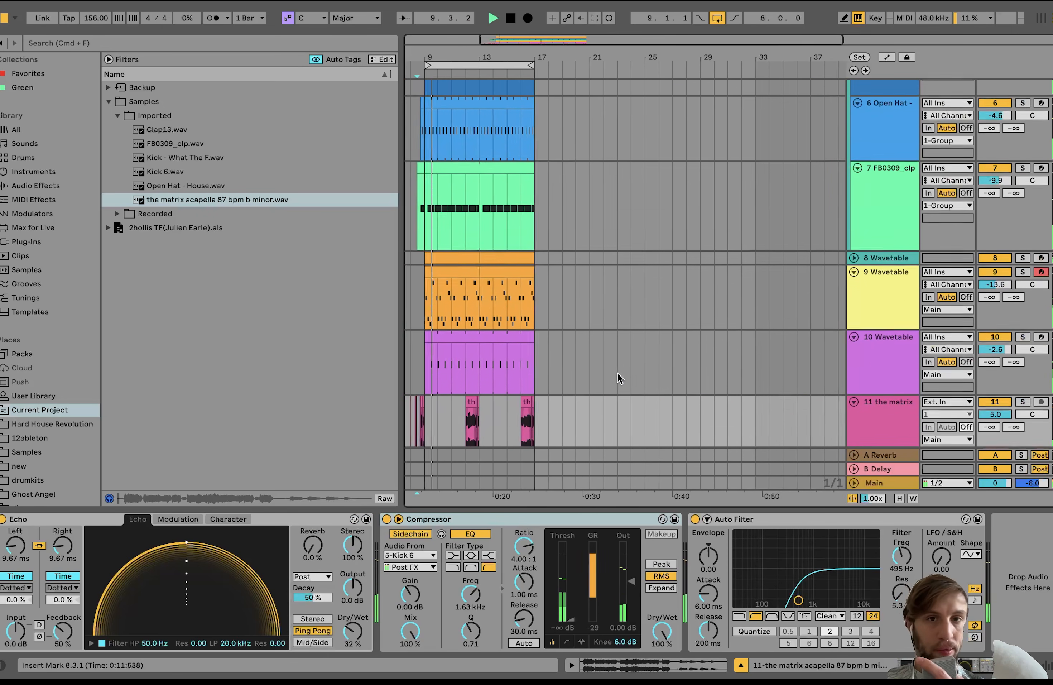
scroll(619, 378, "up", 2)
scroll(620, 378, "up", 2)
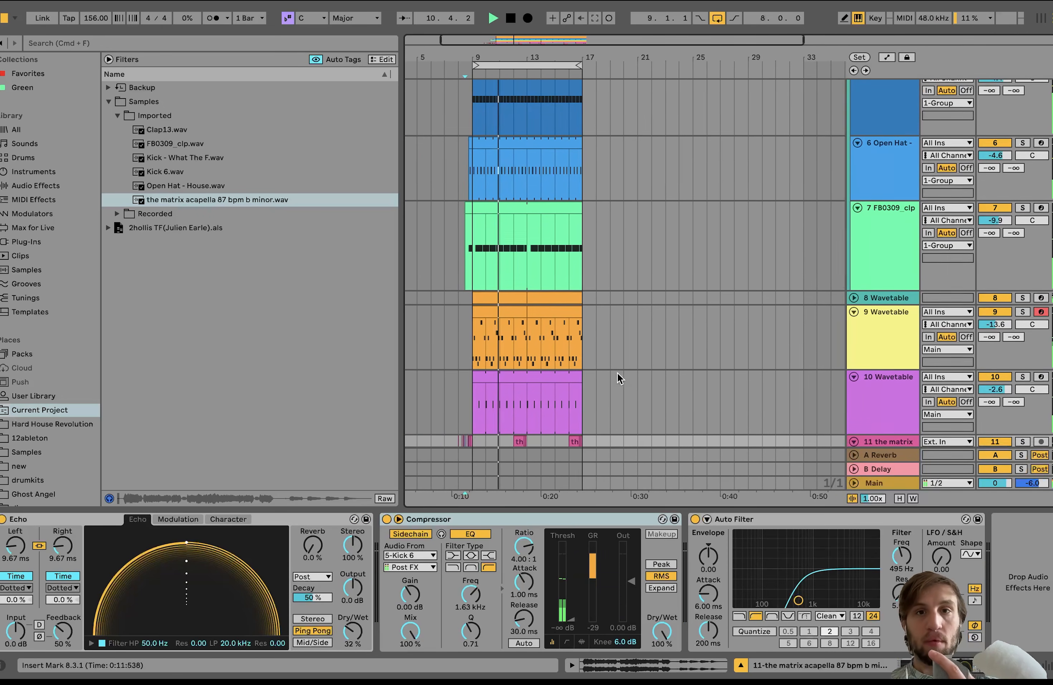
scroll(620, 378, "down", 1)
scroll(620, 378, "down", 2)
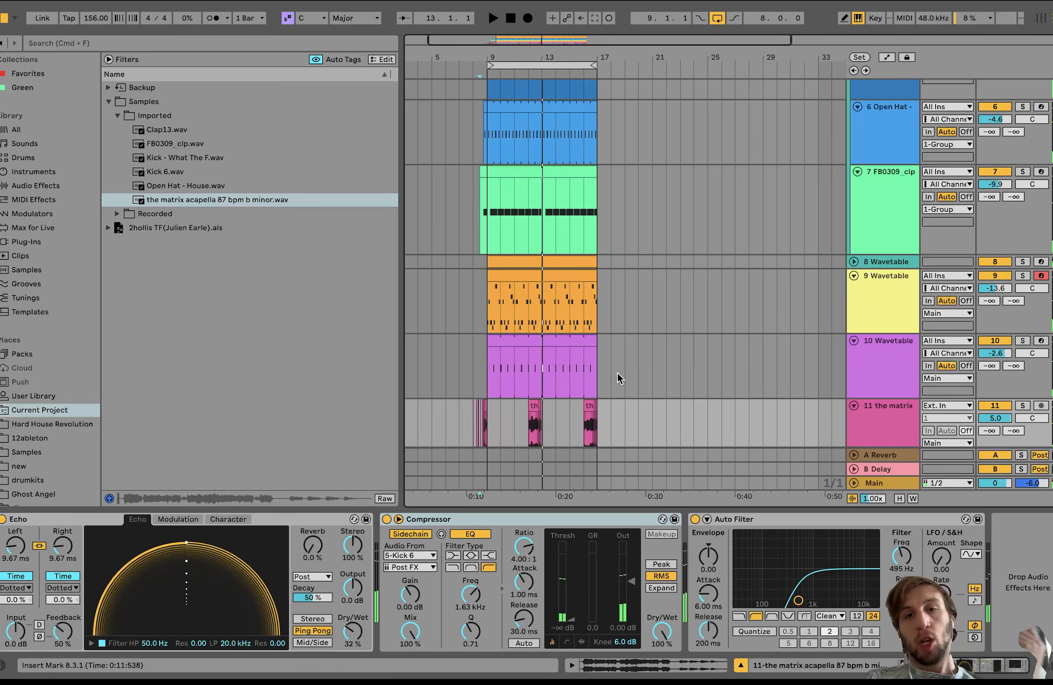
Collapse the Samples folder of the current project in the browser.
left_click(109, 102)
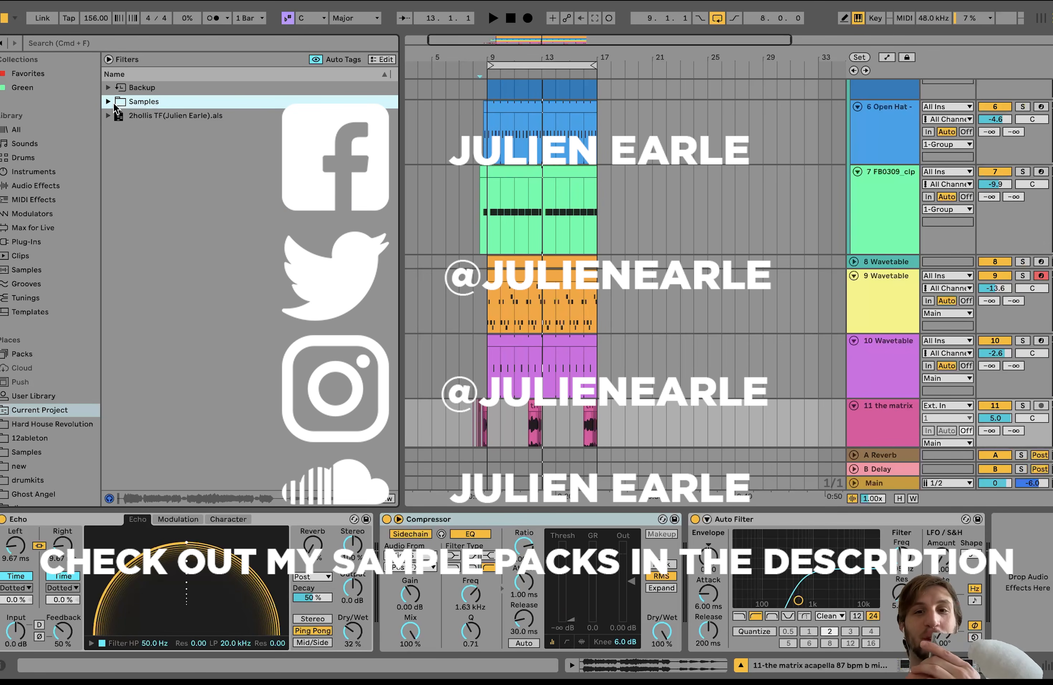